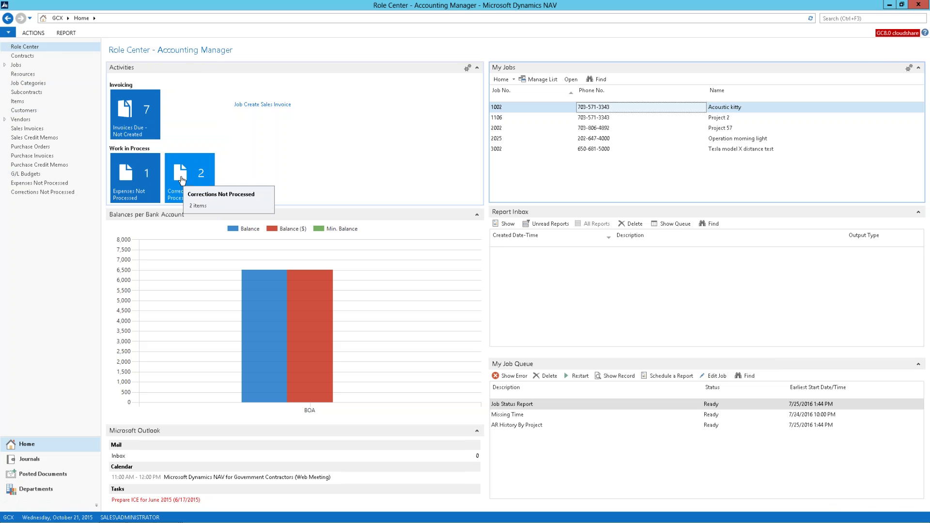
# Open the unprocessed Travel to California expense, number 1023, and view its approval record
pyautogui.click(141, 182)
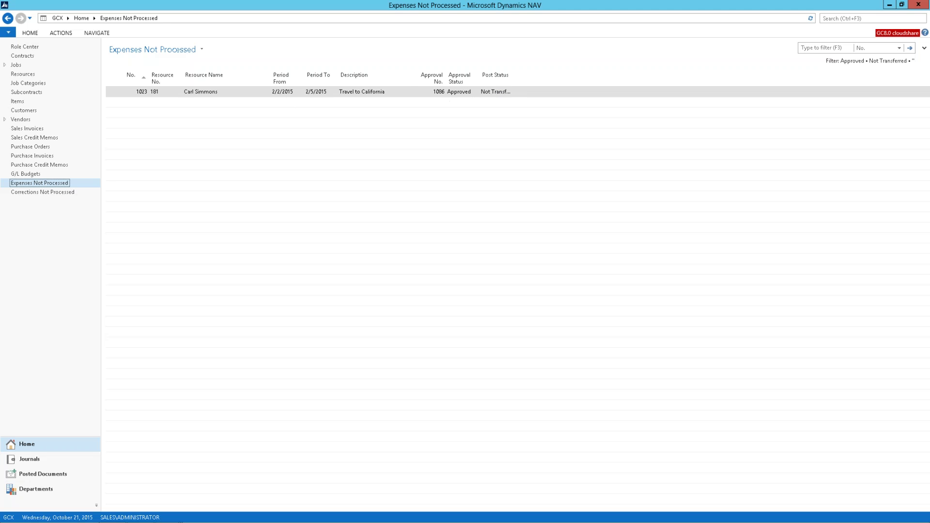
pyautogui.doubleClick(374, 93)
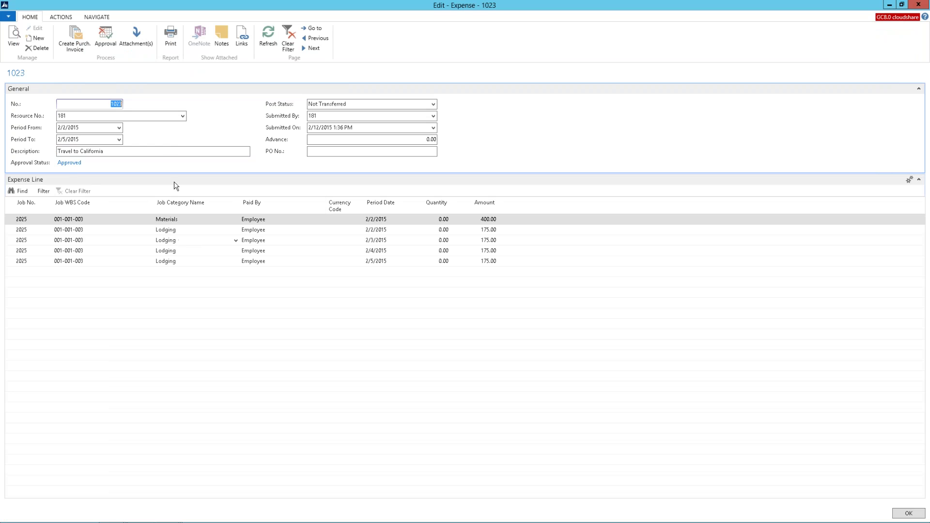
pyautogui.click(107, 46)
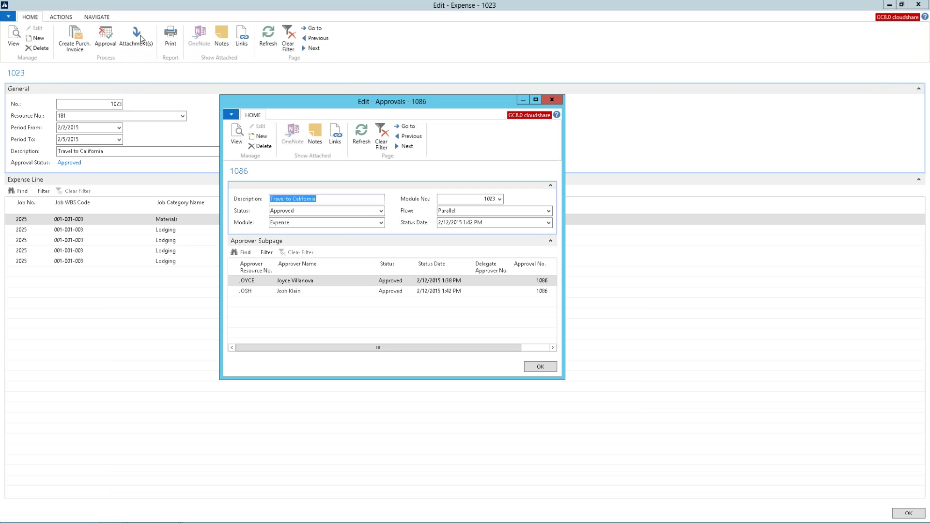
pyautogui.click(552, 99)
# View the attachments of the Travel to California expense and return to the Role Center
pyautogui.click(135, 49)
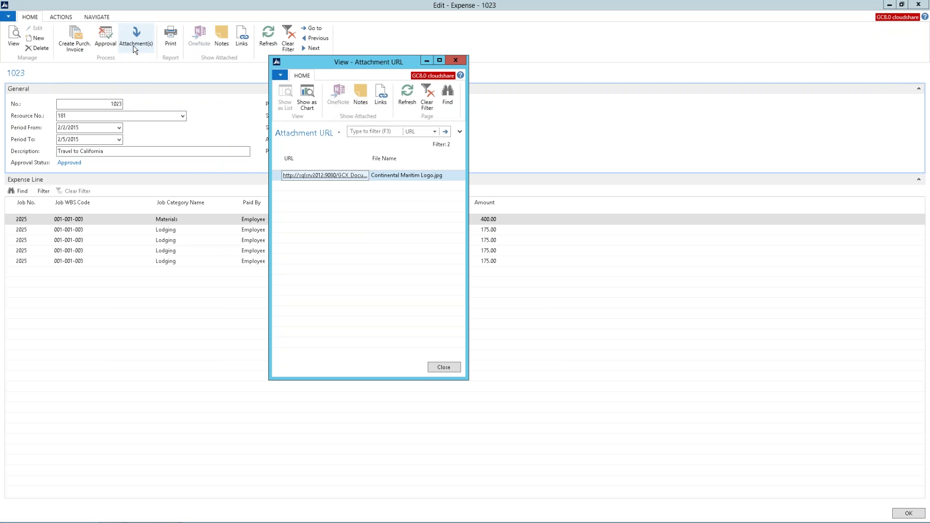
pyautogui.press('Escape')
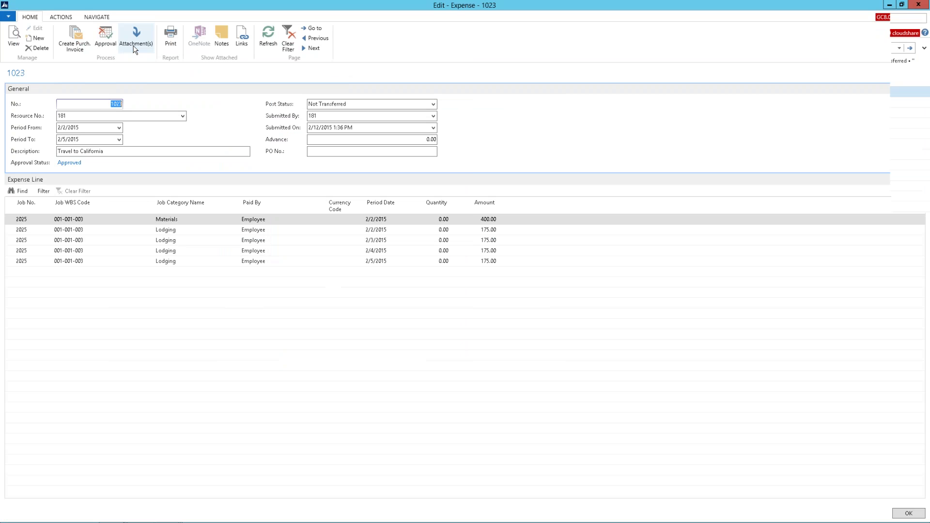
pyautogui.press('Escape')
pyautogui.click(24, 46)
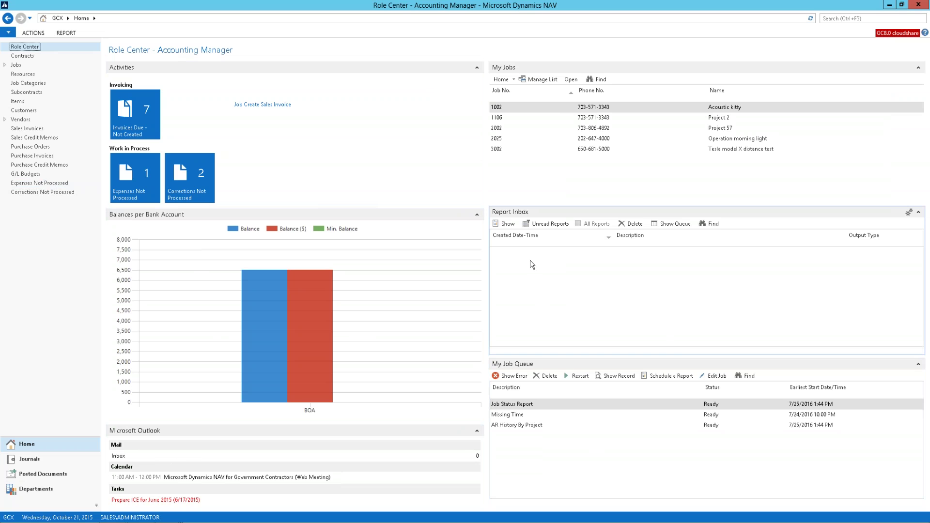
# Open the My Jobs list for management, view the row options for job 3002, and close the list
pyautogui.click(526, 407)
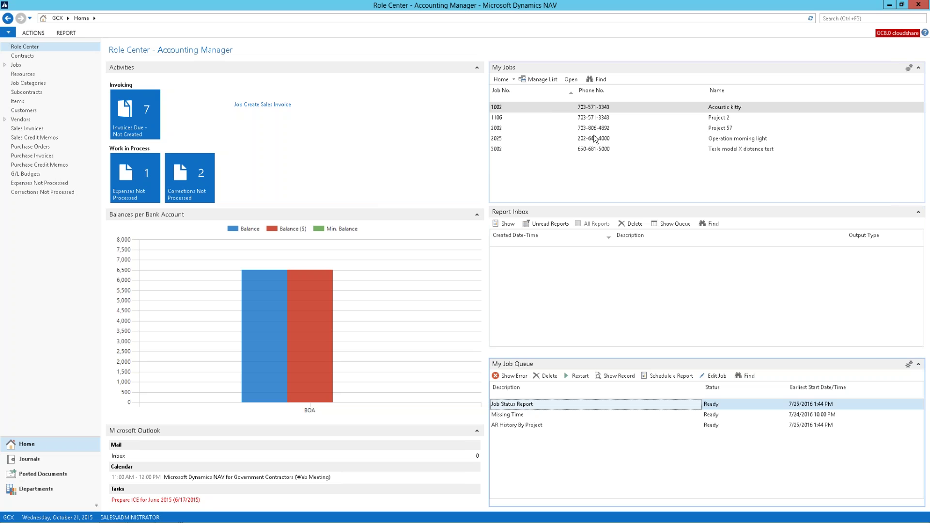
pyautogui.click(546, 82)
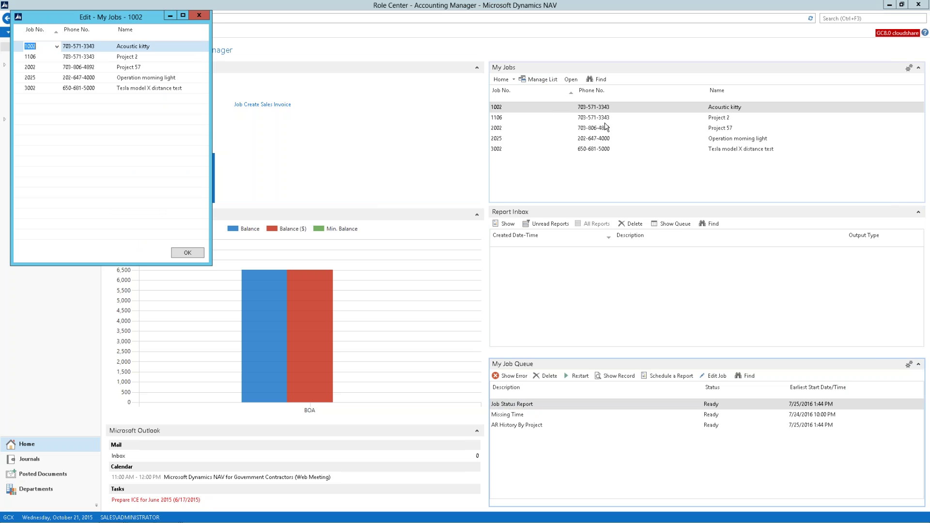
pyautogui.click(20, 89)
pyautogui.rightClick(21, 91)
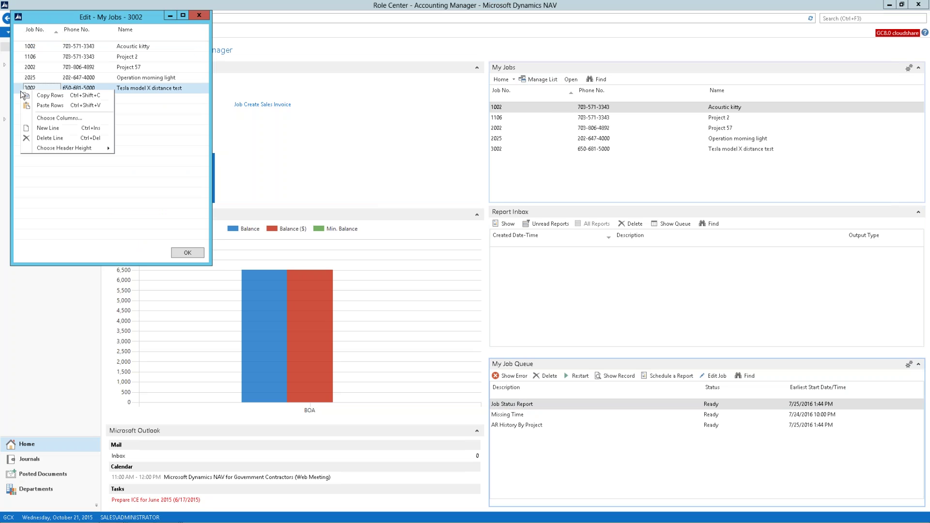
pyautogui.click(199, 16)
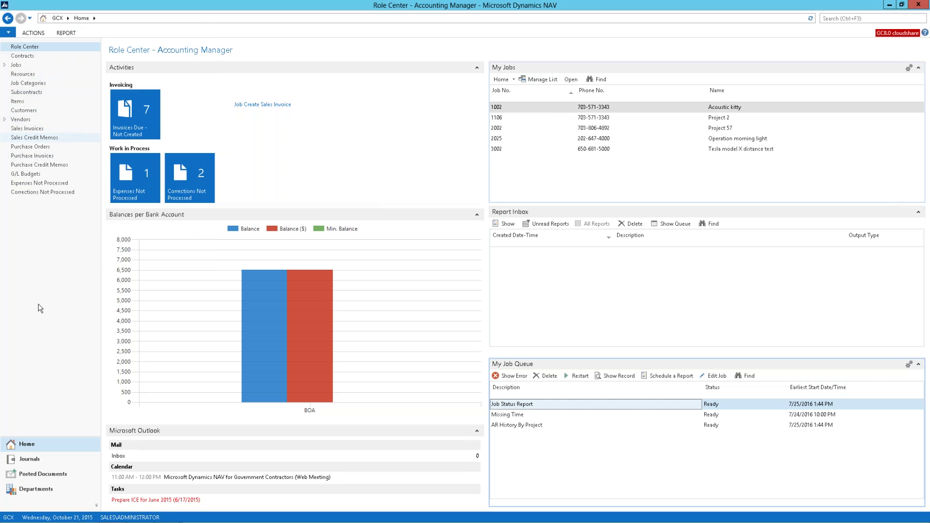
# View the navigation pane customization options and leave them without making changes
pyautogui.rightClick(31, 445)
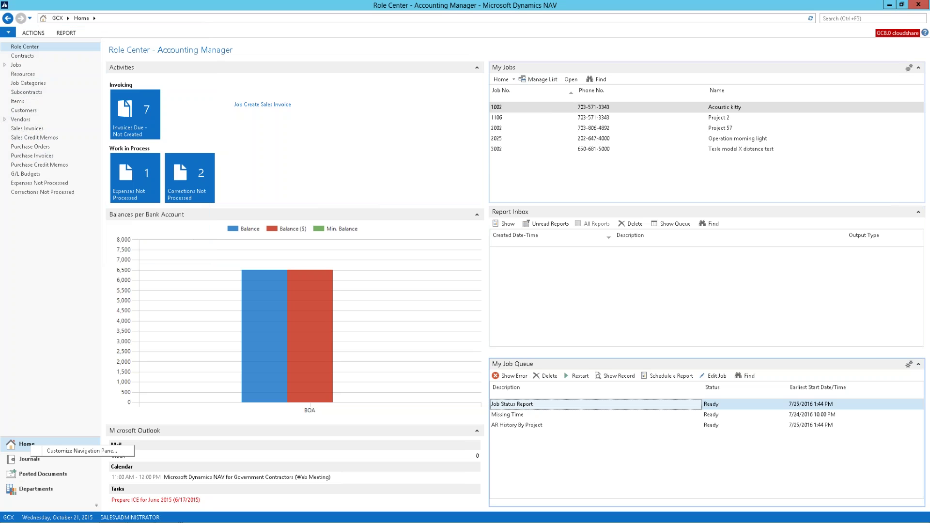
pyautogui.click(62, 451)
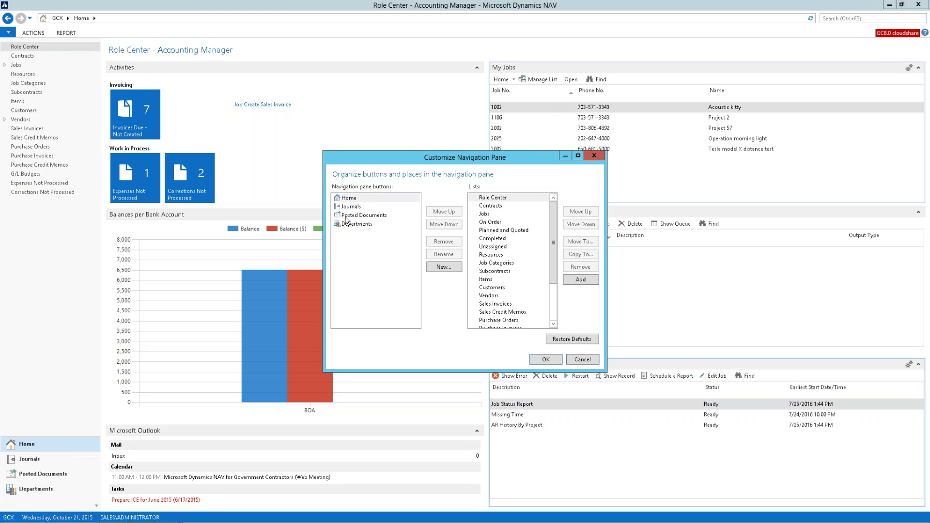
pyautogui.click(581, 360)
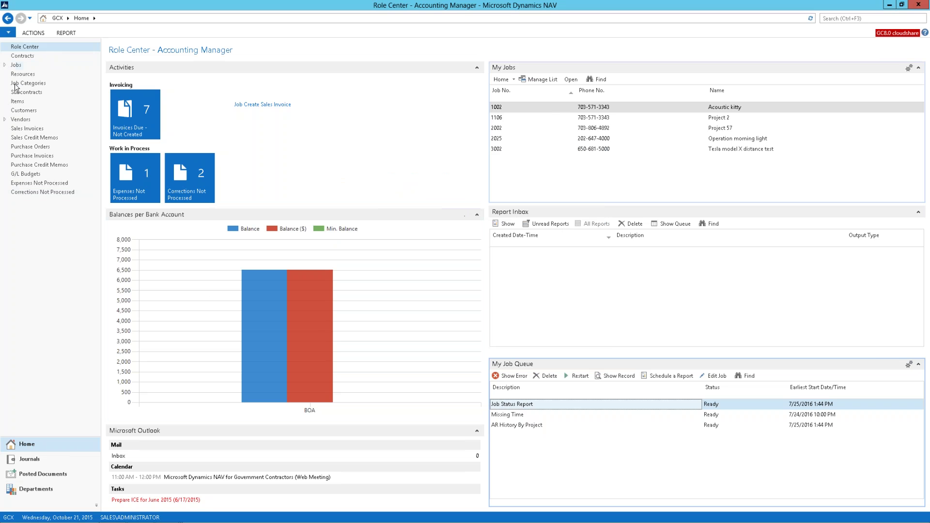
# Look over the full Departments overview and return to the Accounting Manager Role Center
pyautogui.click(39, 491)
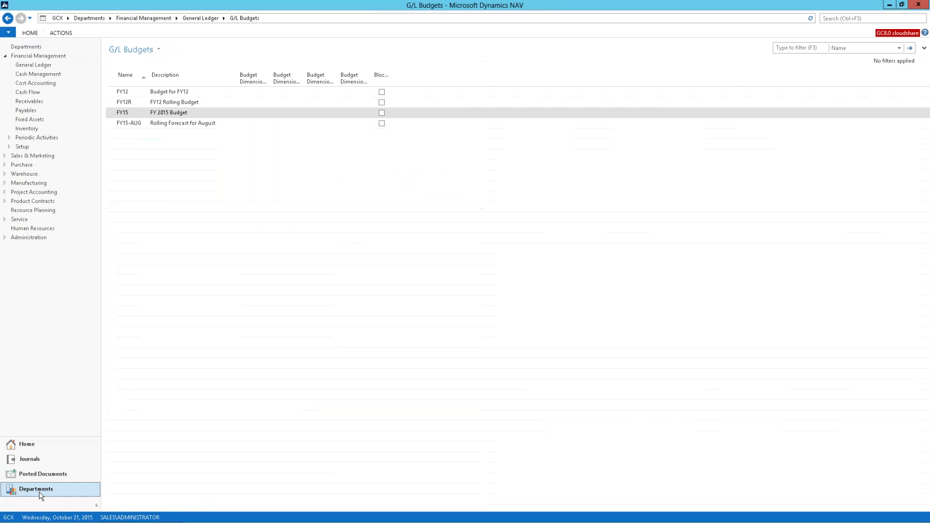
pyautogui.click(26, 47)
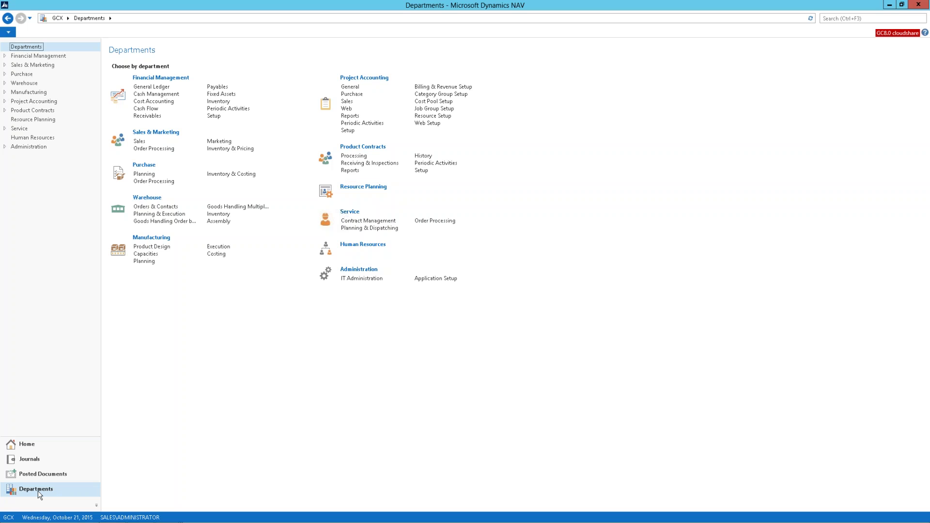
pyautogui.click(13, 450)
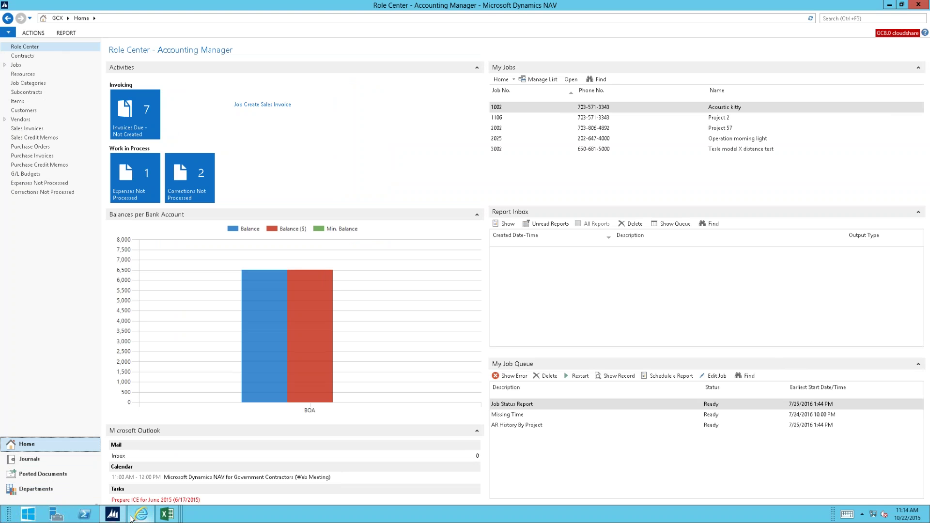
# Switch to Internet Explorer to view the web timesheet for Oct 16 to Oct 31, 2015, and return to Dynamics NAV
pyautogui.click(139, 517)
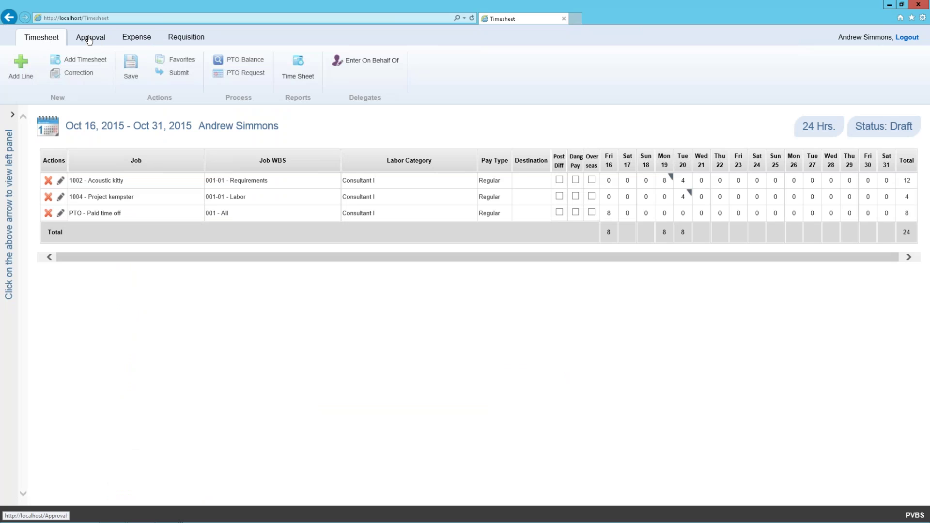
pyautogui.click(889, 6)
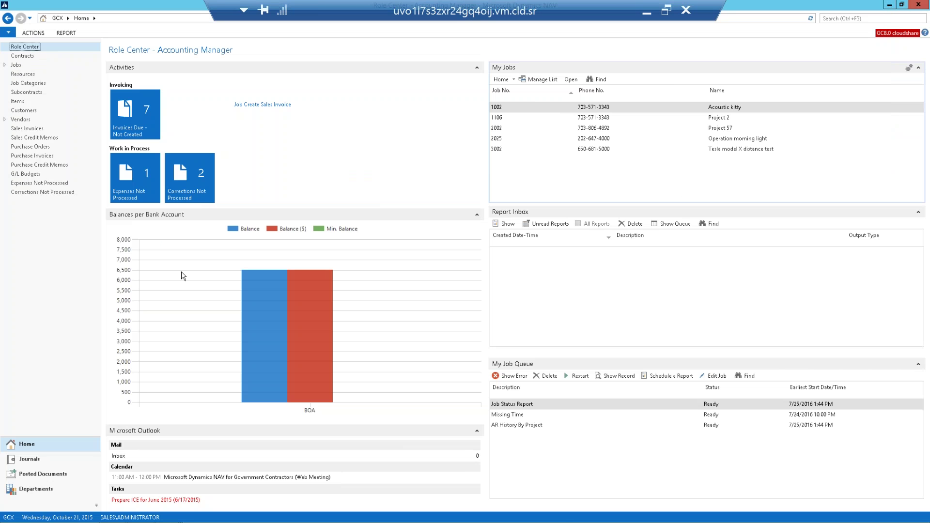
# Open the list of Project Accounting reports from the departments overview
pyautogui.click(25, 489)
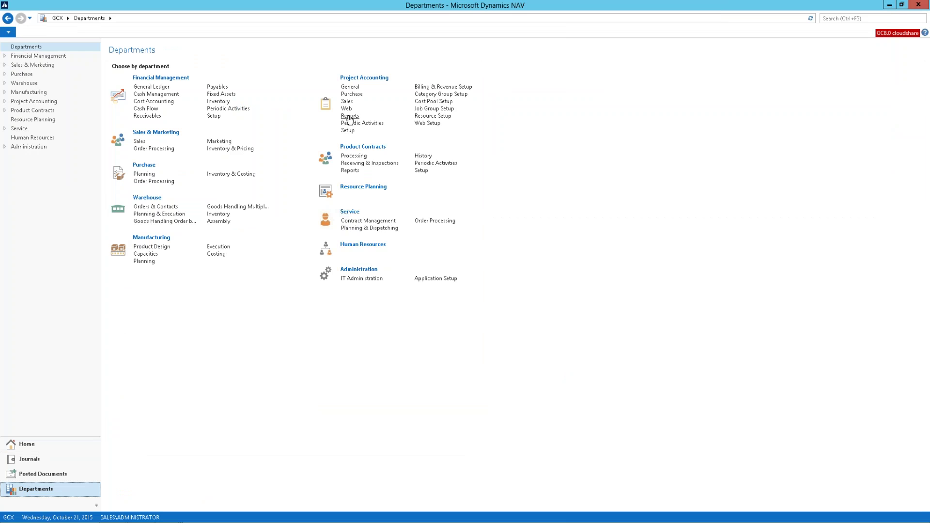
pyautogui.click(350, 117)
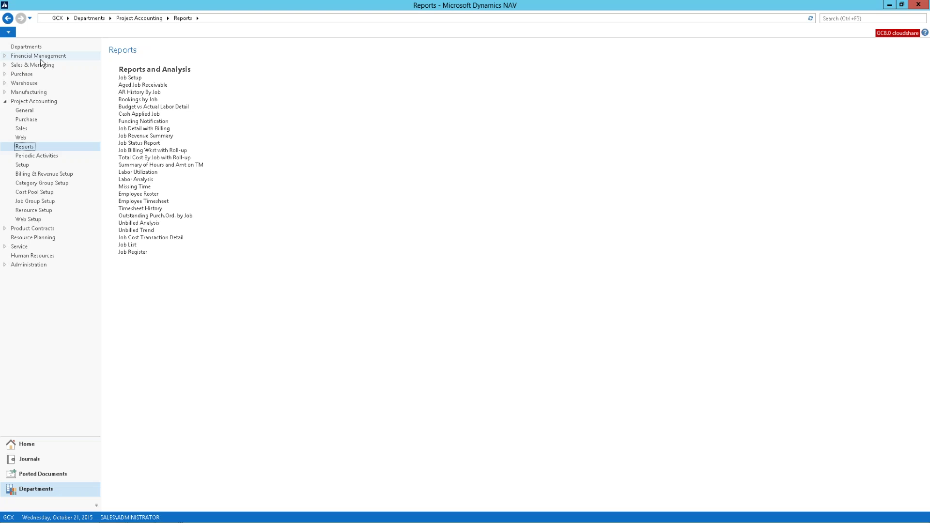
# Switch to the Projects_v2 5 - New Graphics workbook in Excel and examine the Project Spend figures, Burn Rate chart and Months gauge
pyautogui.moveTo(189, 519)
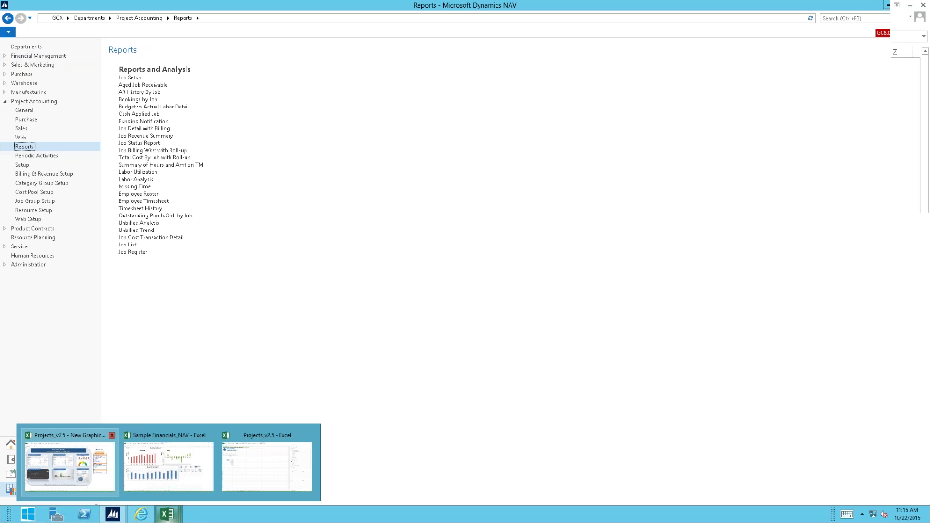
pyautogui.click(70, 464)
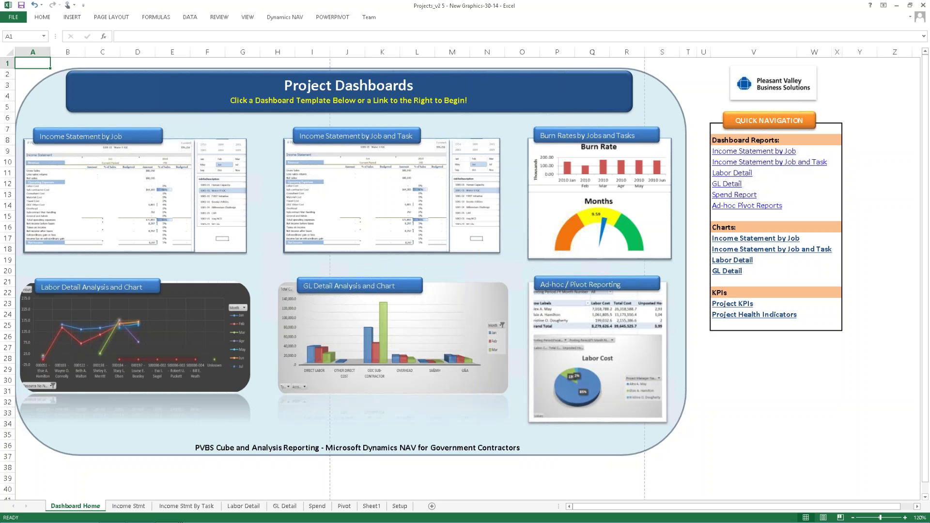
pyautogui.click(599, 203)
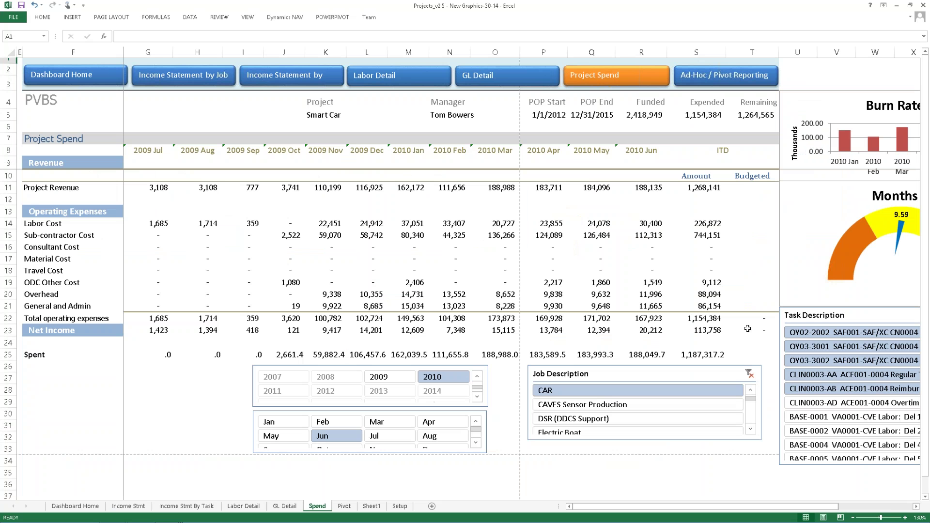
pyautogui.click(916, 506)
pyautogui.click(915, 507)
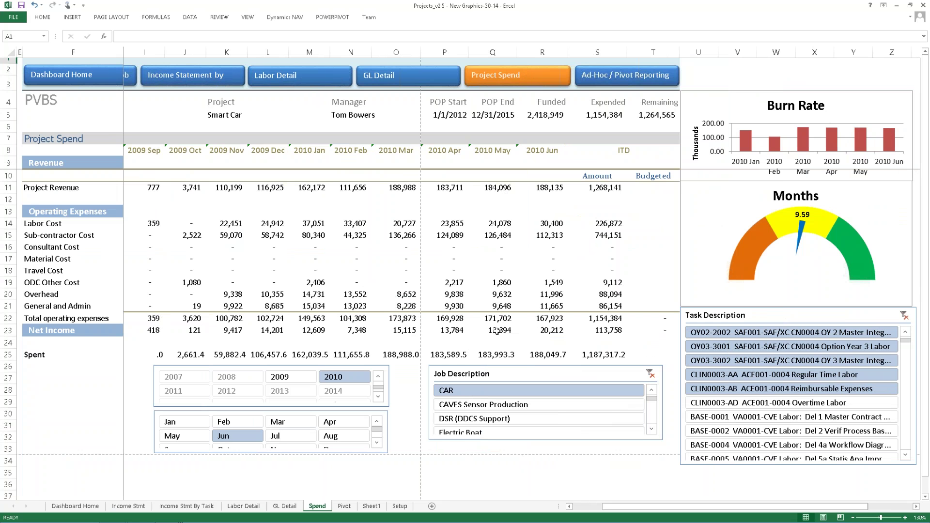
pyautogui.click(493, 358)
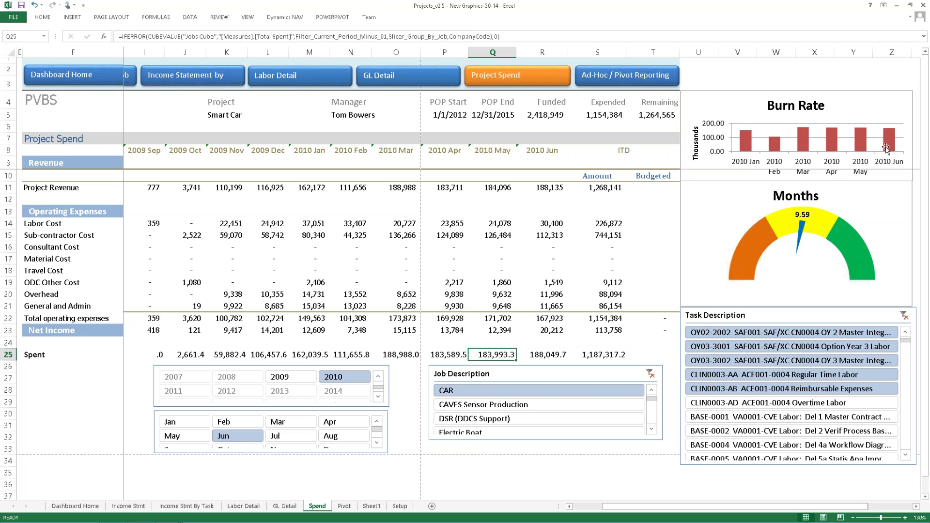
pyautogui.moveTo(888, 148)
pyautogui.moveTo(768, 258)
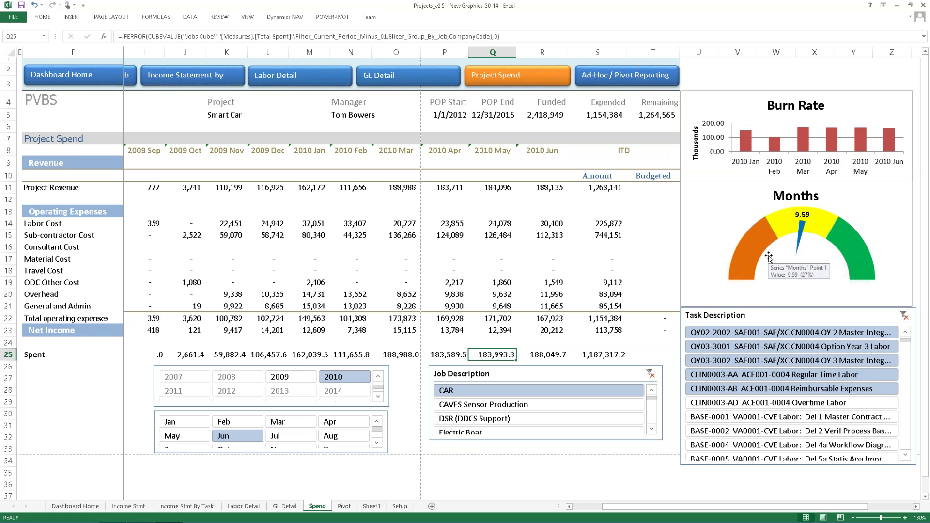
# View the GL Detail and Labor Detail dashboards and minimize the projects workbook
pyautogui.click(284, 505)
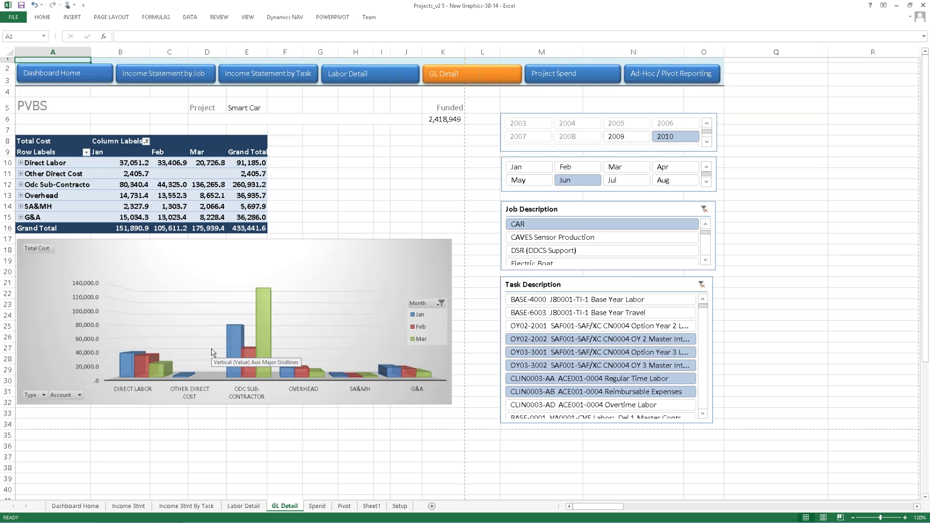
pyautogui.click(248, 506)
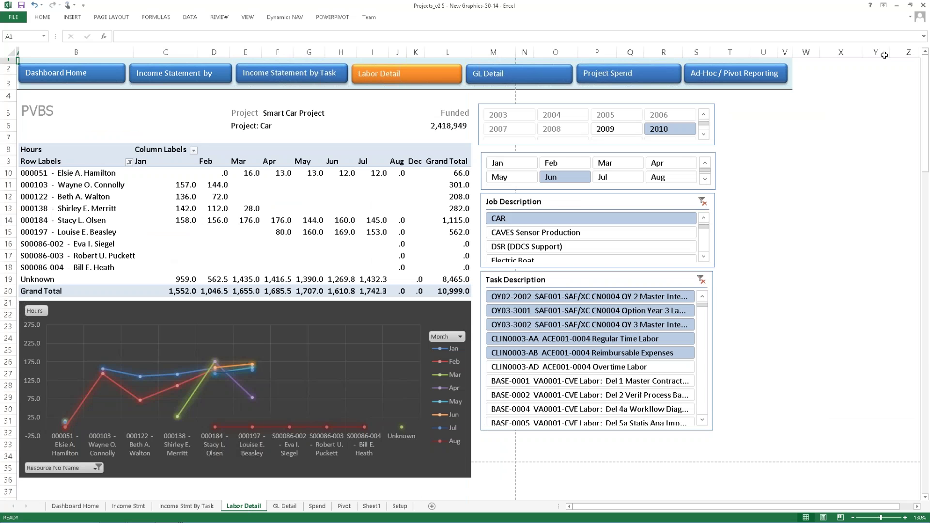
pyautogui.click(899, 5)
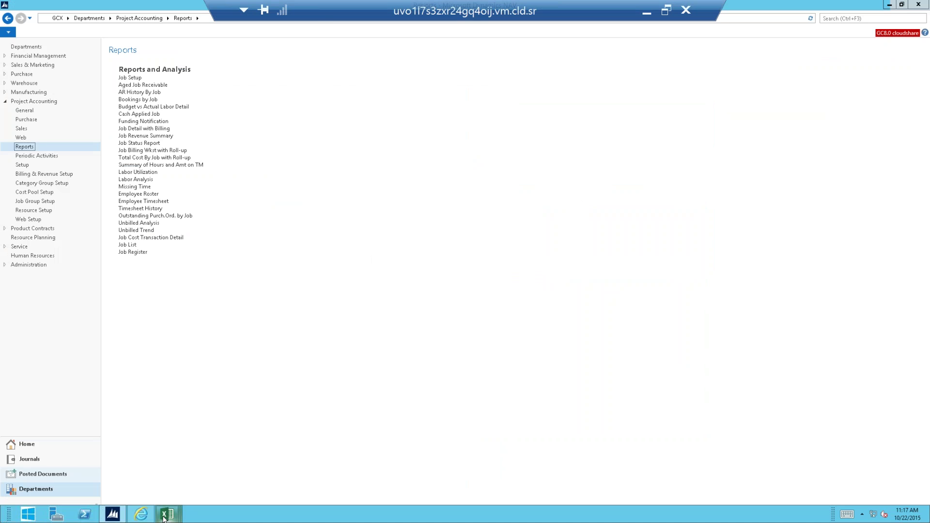
# Switch to the Sample Financials_NAV workbook in Excel and view its business overview, Balance Sheet and Indirect Rates Trend
pyautogui.moveTo(163, 518)
pyautogui.click(172, 497)
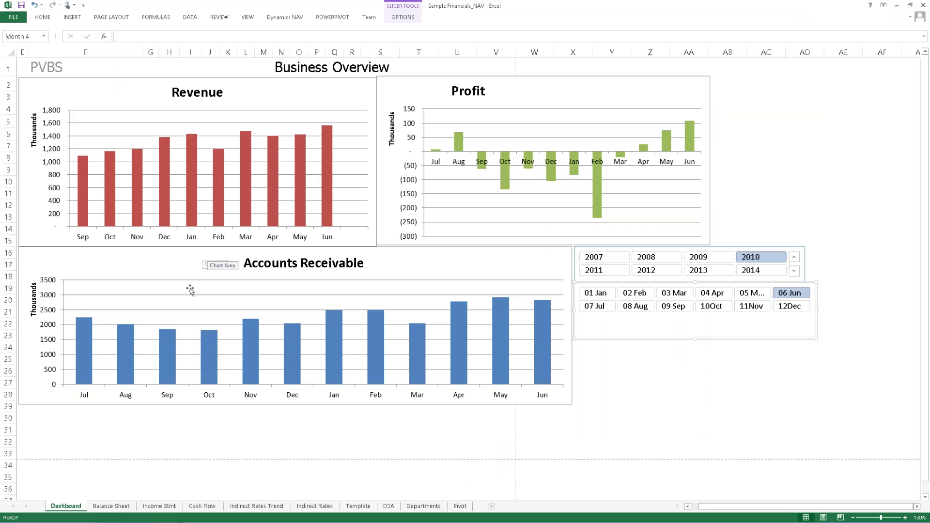
pyautogui.click(129, 505)
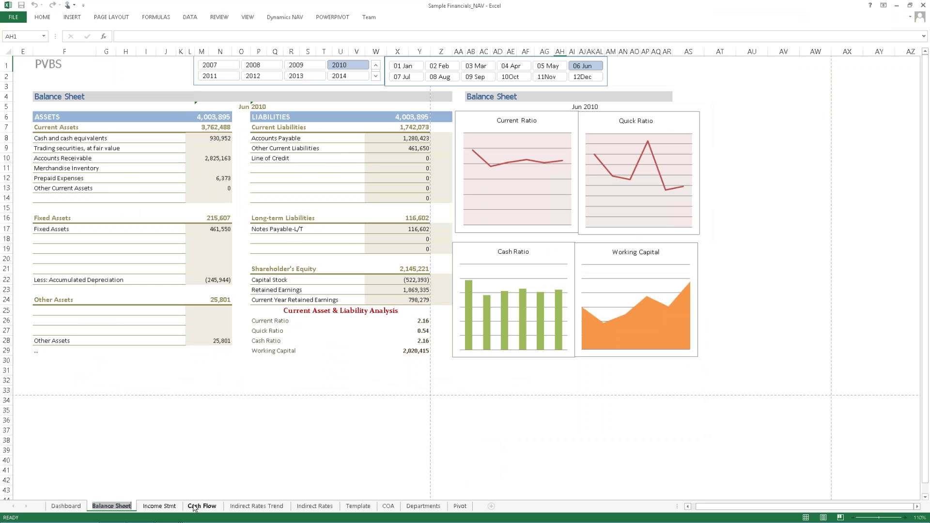
pyautogui.click(245, 506)
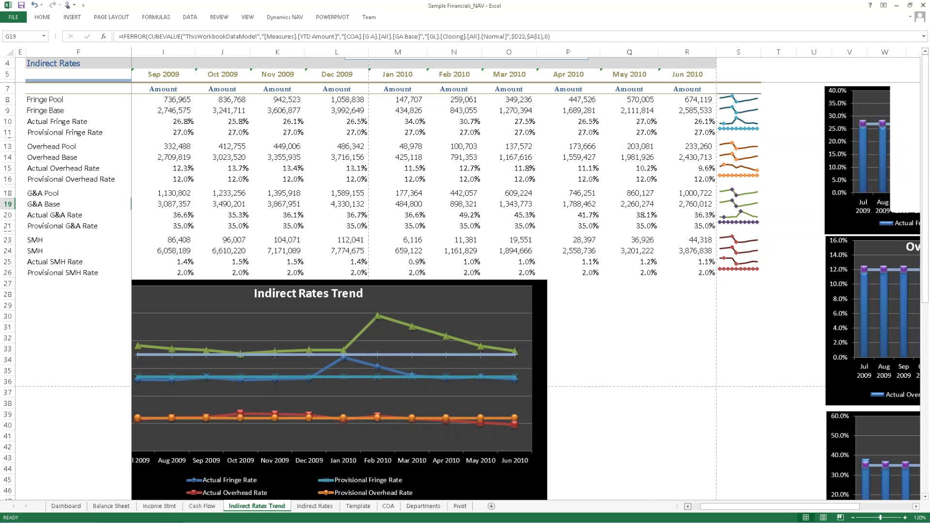
pyautogui.hscroll(-2, 526, 278)
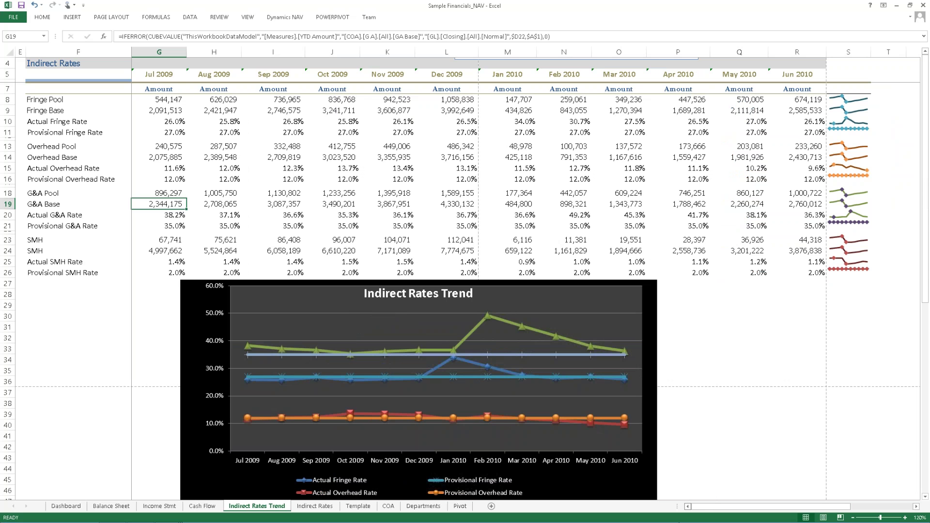
# Switch to the Projects_v2.5 workbook and add Hours and Unposted Hours as values in the Sample Profit Analysis PivotTable
pyautogui.moveTo(589, 520)
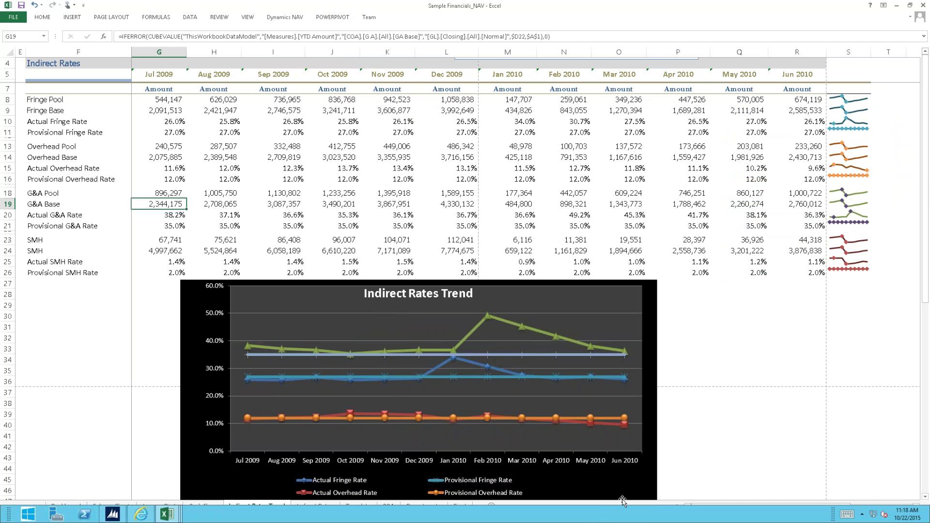
pyautogui.click(168, 513)
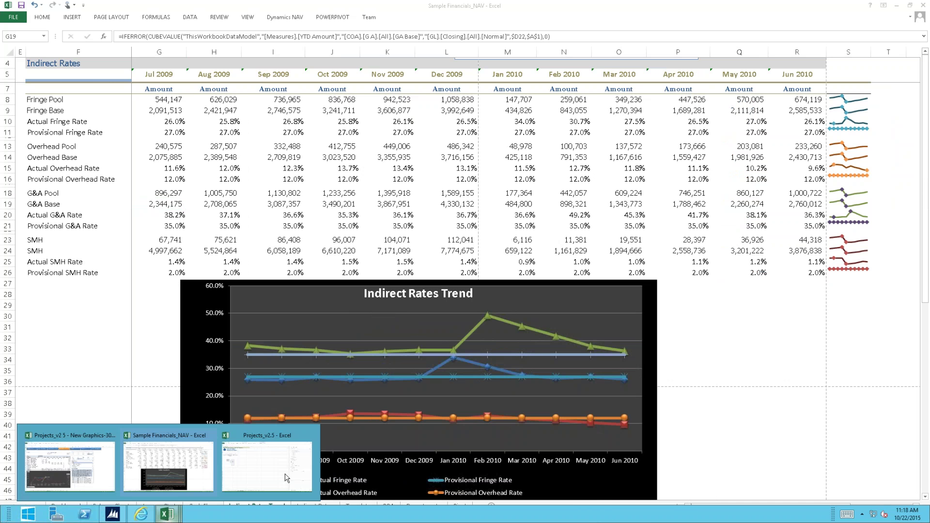
pyautogui.click(285, 478)
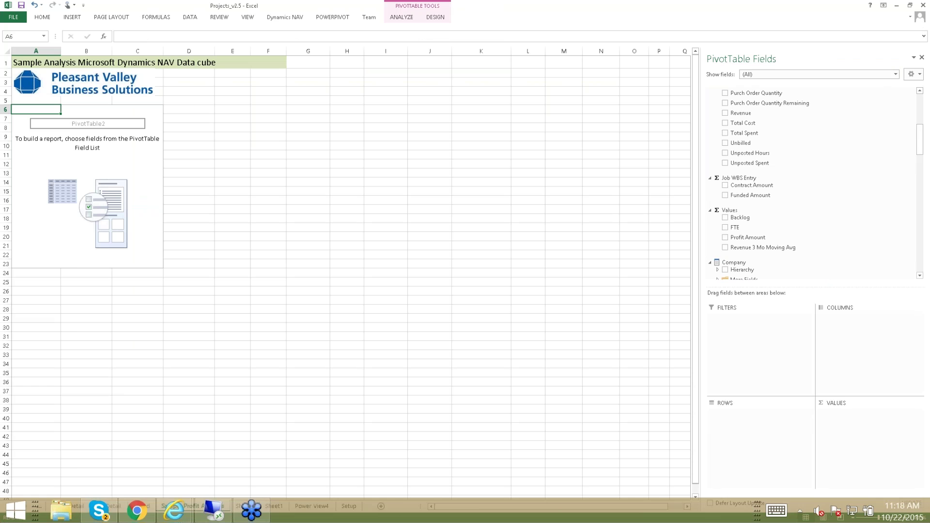
pyautogui.moveTo(921, 138); pyautogui.dragTo(922, 110)
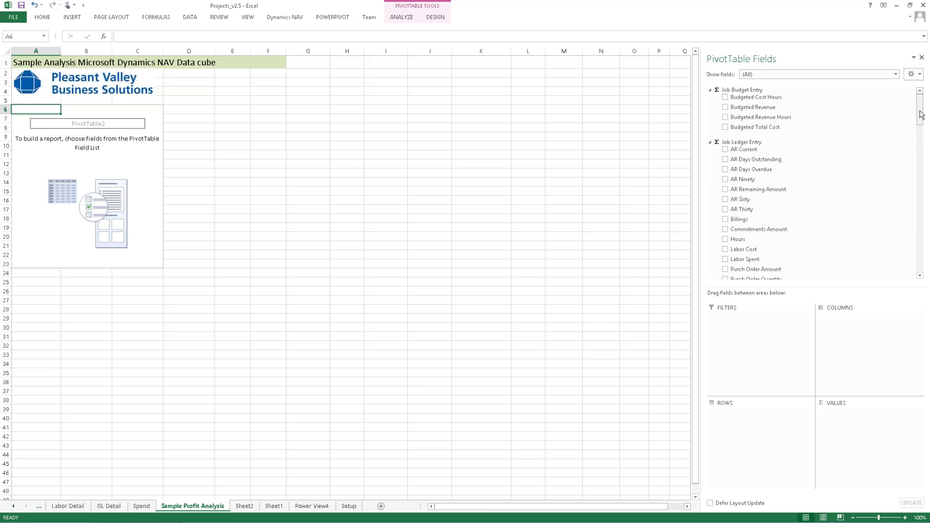
pyautogui.scroll(-1, 920, 120)
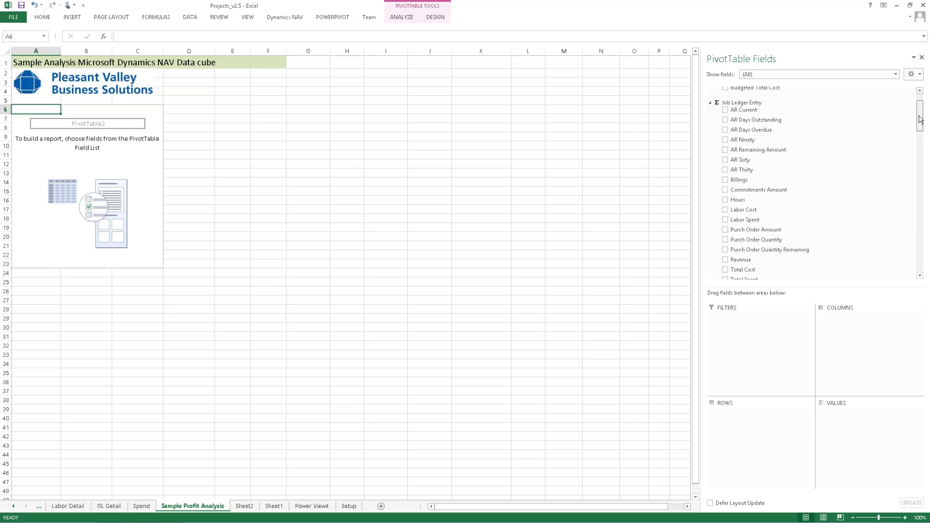
pyautogui.moveTo(921, 119); pyautogui.dragTo(920, 129)
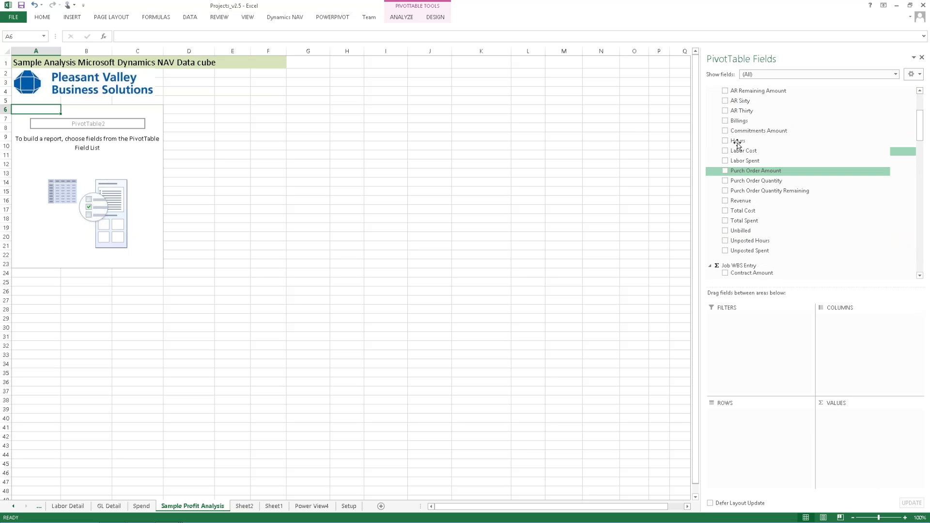
pyautogui.moveTo(738, 143); pyautogui.dragTo(851, 428)
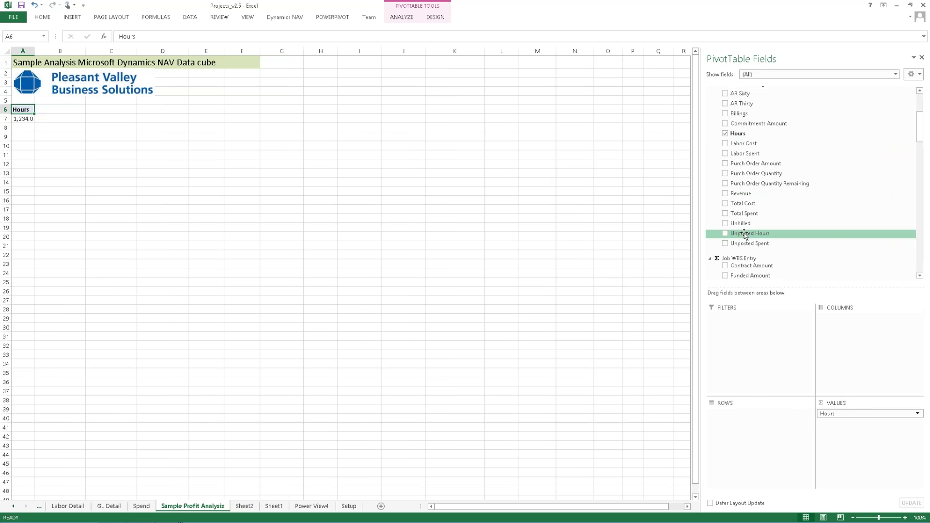
pyautogui.moveTo(745, 234); pyautogui.dragTo(853, 426)
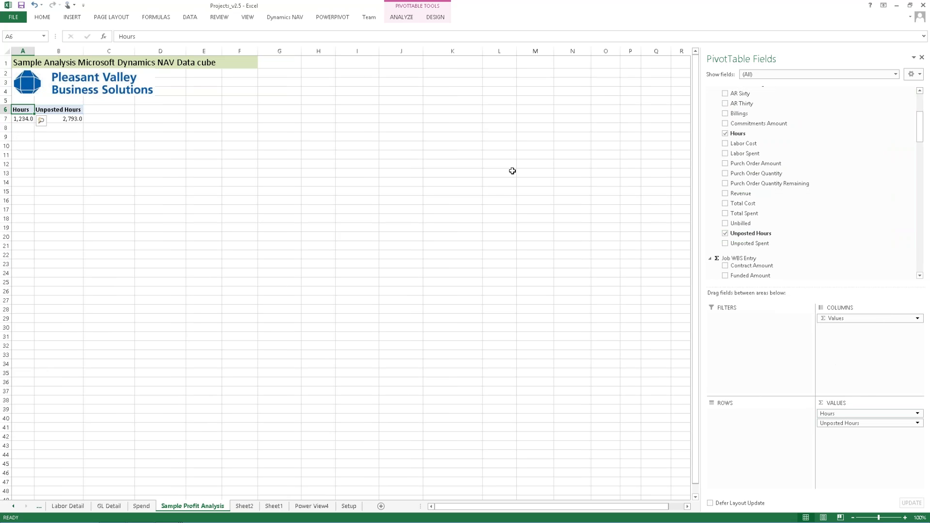
# Break the hours down by the job's Contract Description in the PivotTable rows, and remove that grouping again
pyautogui.moveTo(921, 135); pyautogui.dragTo(921, 153)
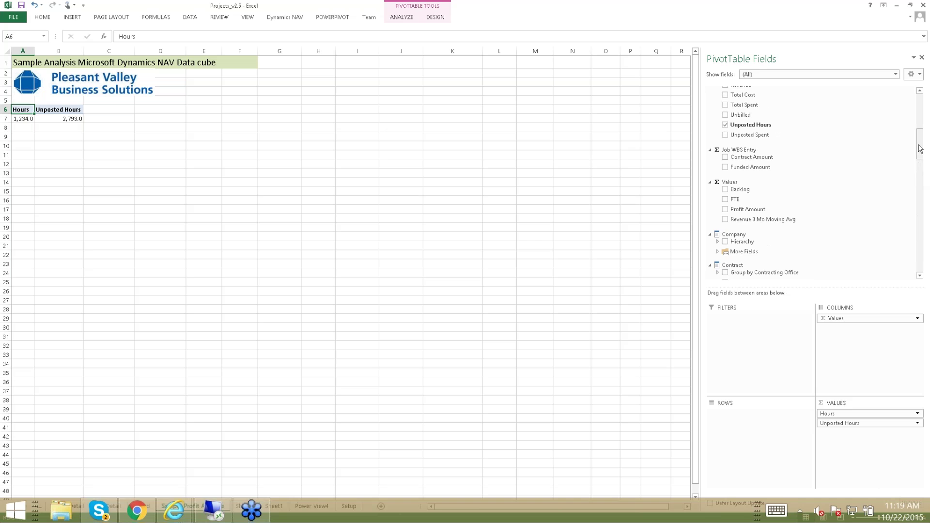
pyautogui.moveTo(919, 154); pyautogui.dragTo(922, 197)
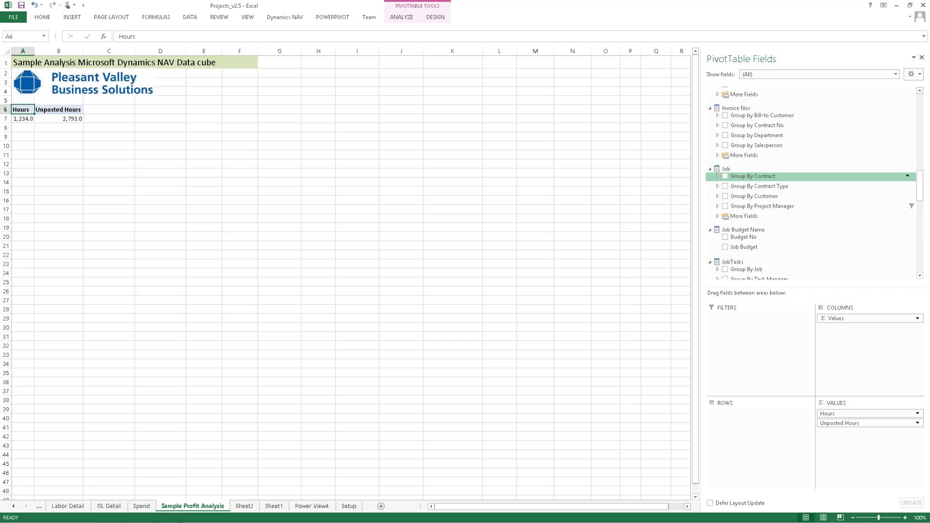
pyautogui.click(717, 176)
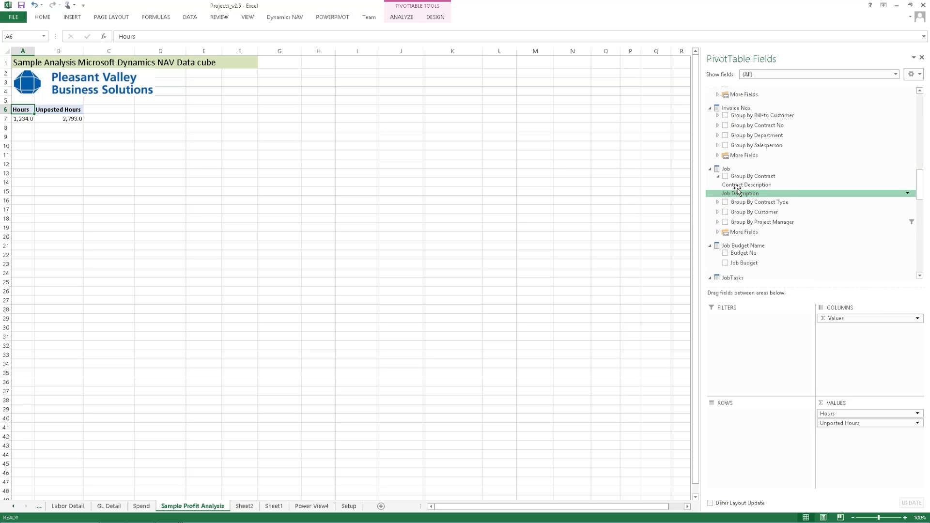
pyautogui.moveTo(737, 188); pyautogui.dragTo(743, 446)
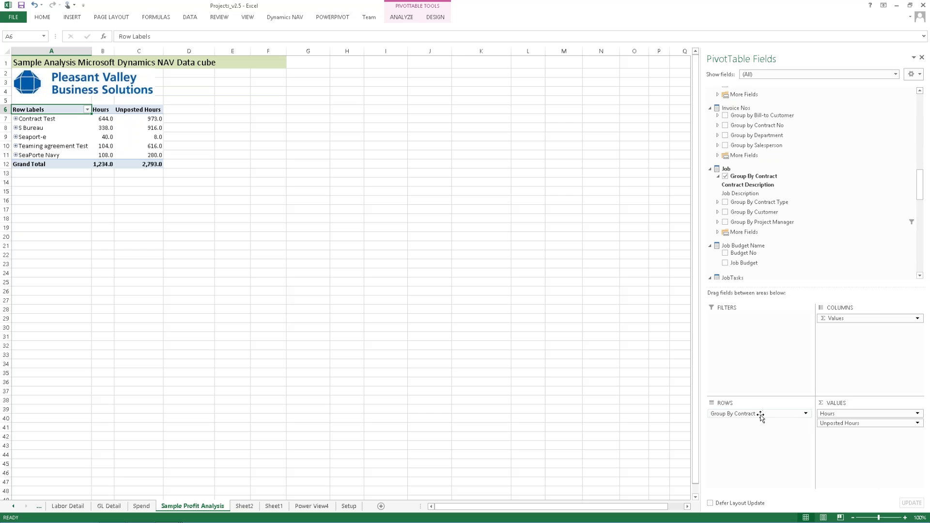
pyautogui.moveTo(761, 415); pyautogui.dragTo(741, 223)
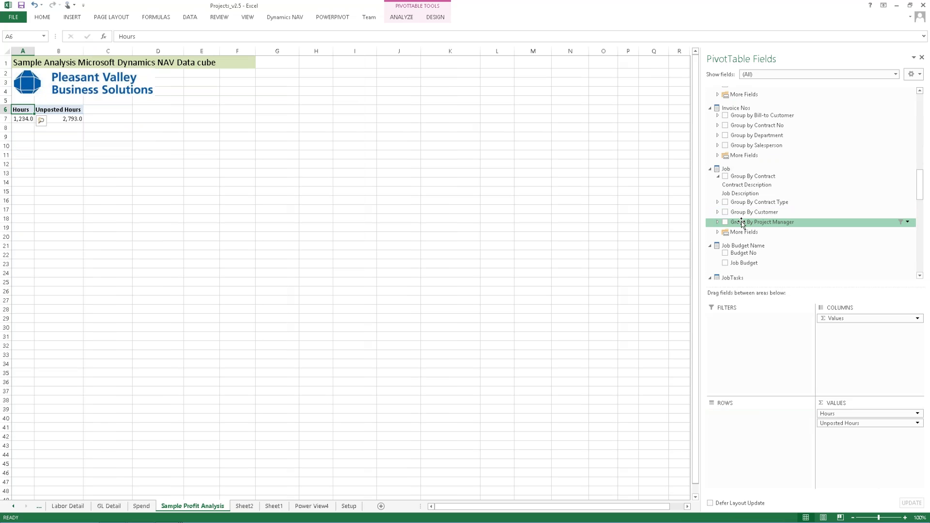
# Group the PivotTable rows by the job's Project Manager Name, with the Labor Category Name beneath it
pyautogui.click(742, 223)
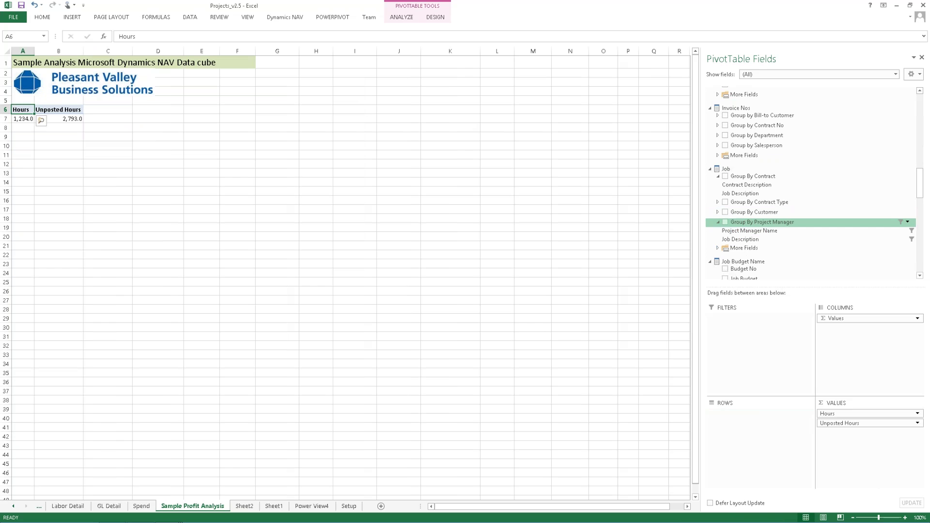
pyautogui.moveTo(744, 230); pyautogui.dragTo(755, 417)
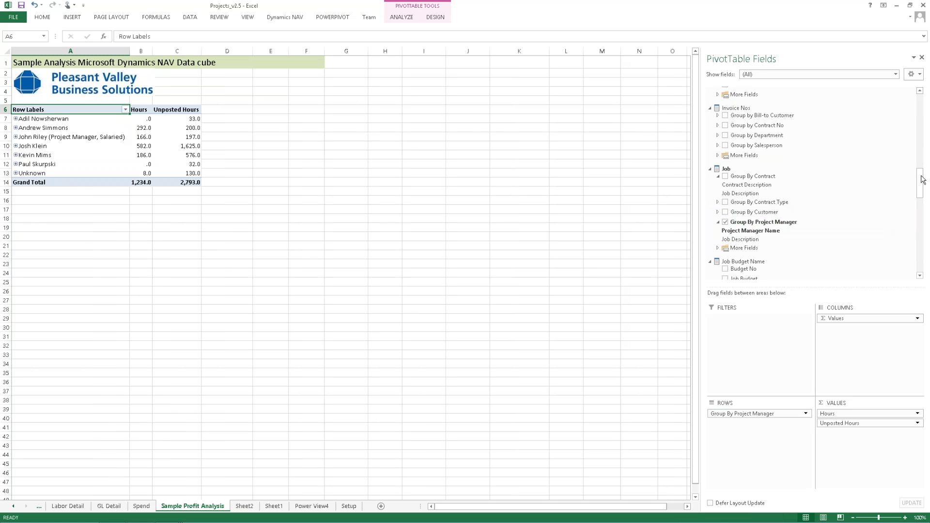
pyautogui.scroll(-2, 921, 186)
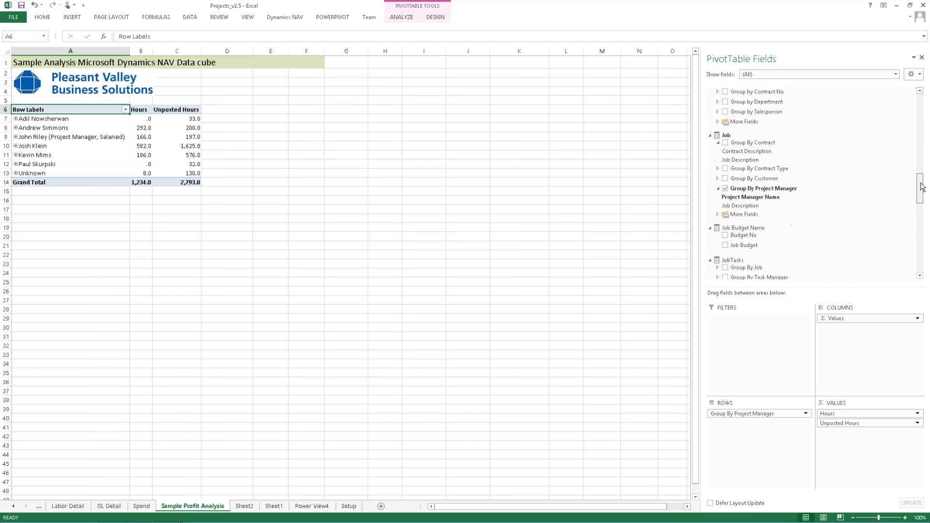
pyautogui.moveTo(921, 185); pyautogui.dragTo(922, 206)
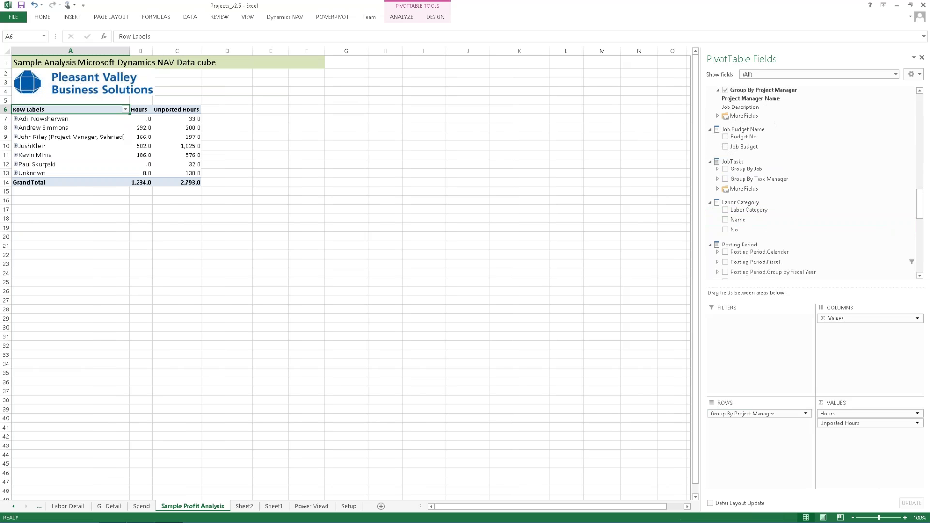
pyautogui.moveTo(738, 220); pyautogui.dragTo(734, 423)
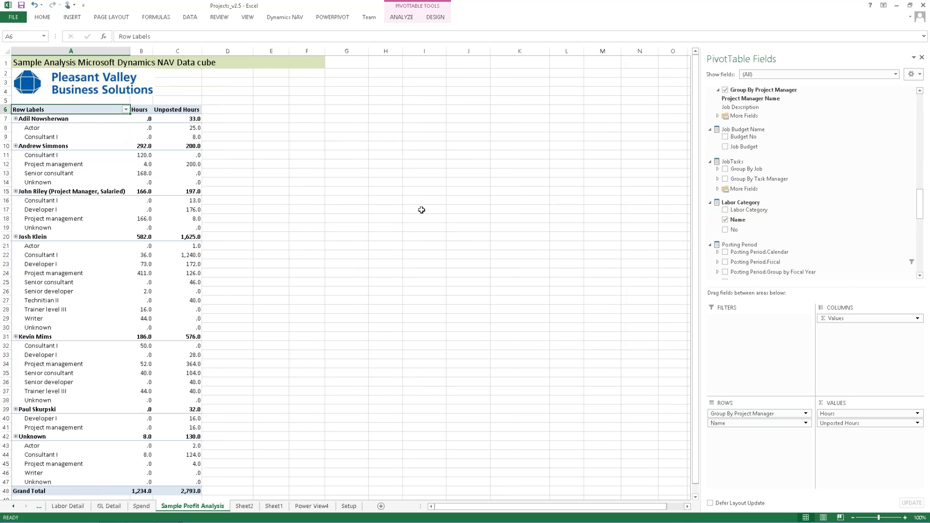
# Insert the job's Job Description into the PivotTable rows between the project manager and the labor category name
pyautogui.moveTo(921, 200); pyautogui.dragTo(919, 194)
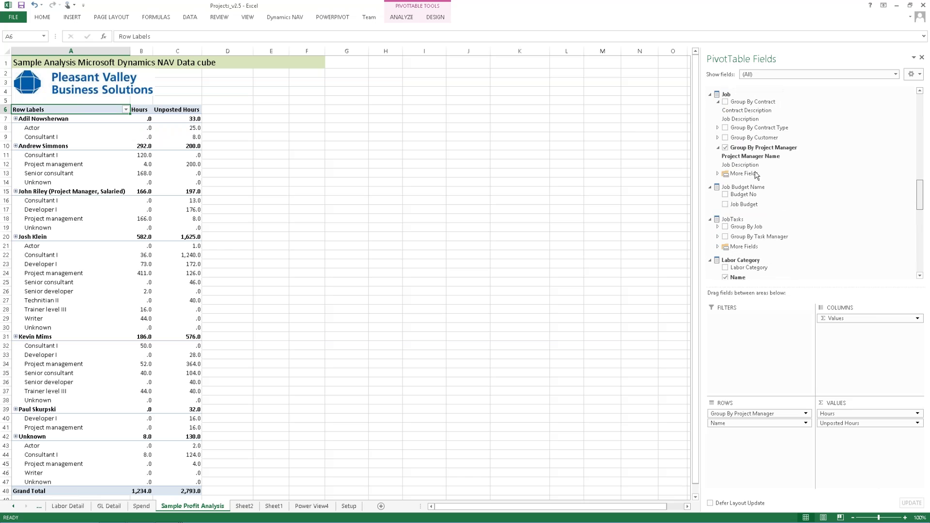
pyautogui.click(718, 173)
pyautogui.moveTo(759, 200); pyautogui.dragTo(748, 418)
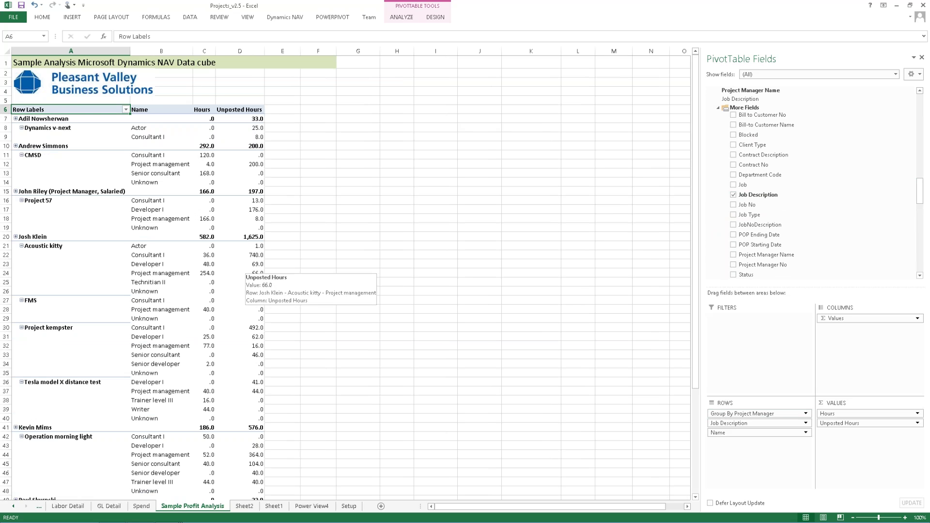
# Minimize the remote desktop session and switch to Power BI in Internet Explorer
pyautogui.click(402, 18)
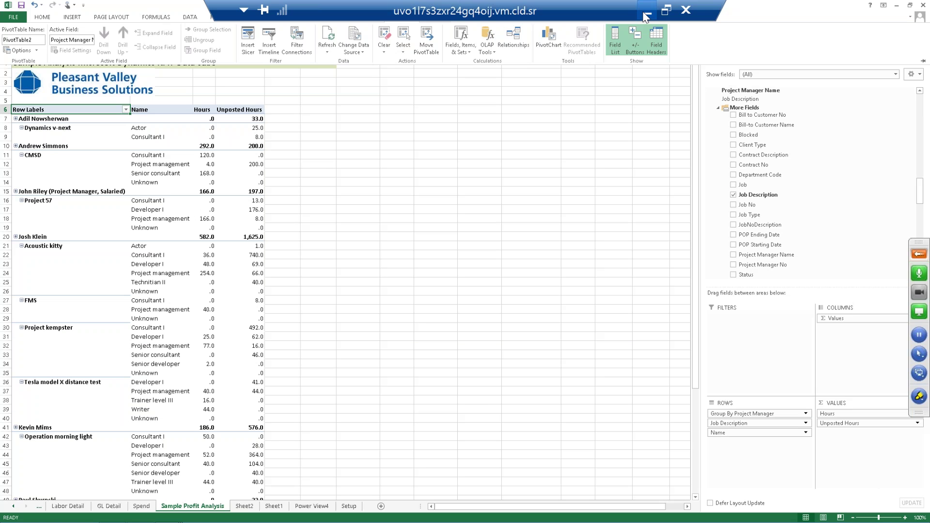
pyautogui.click(645, 16)
pyautogui.moveTo(175, 510)
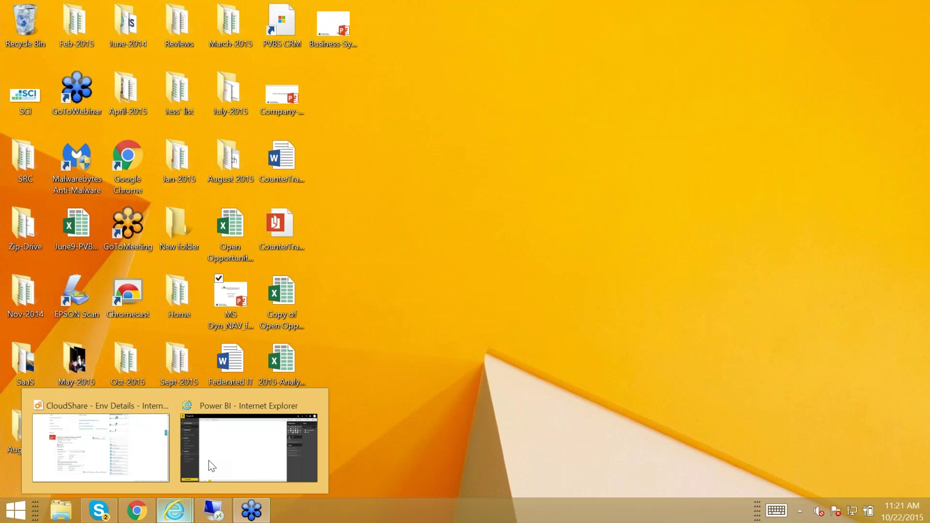
pyautogui.click(212, 466)
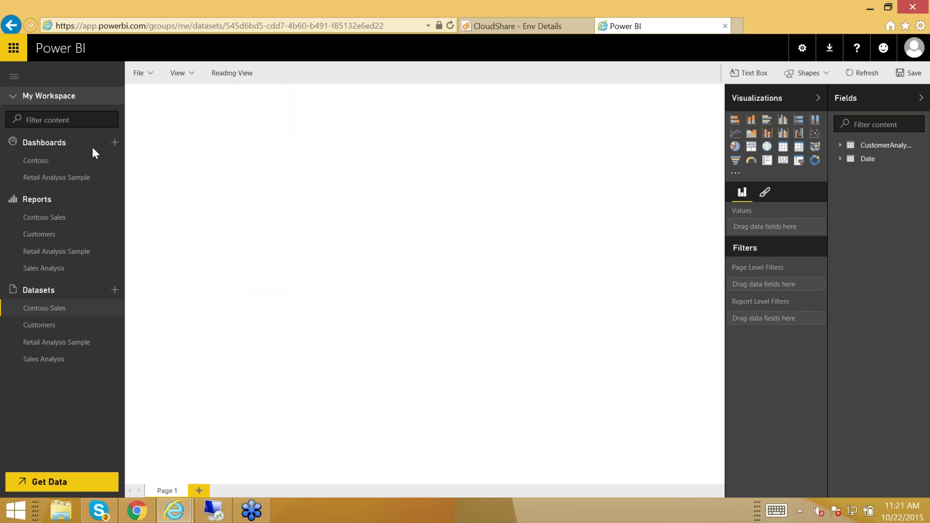
# Open the Contoso dashboard from the workspace's list of dashboards
pyautogui.click(114, 142)
pyautogui.click(60, 144)
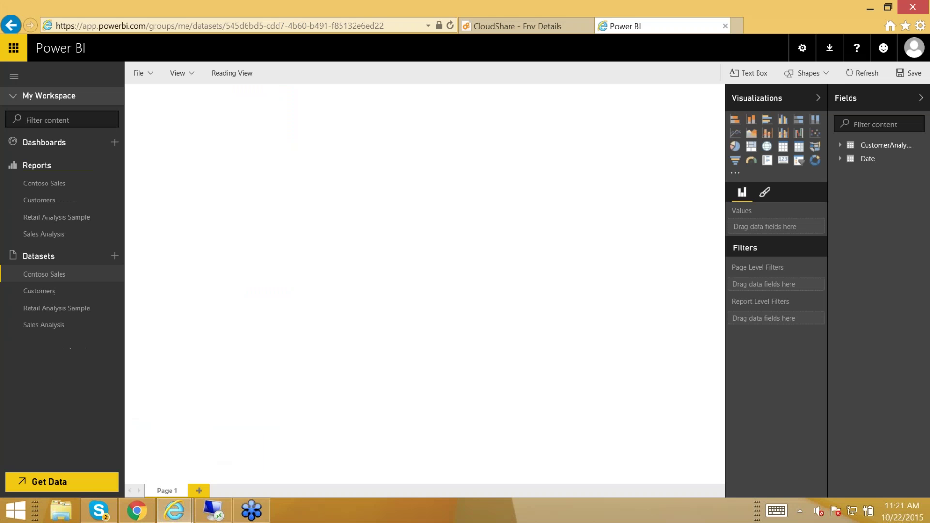
pyautogui.click(42, 148)
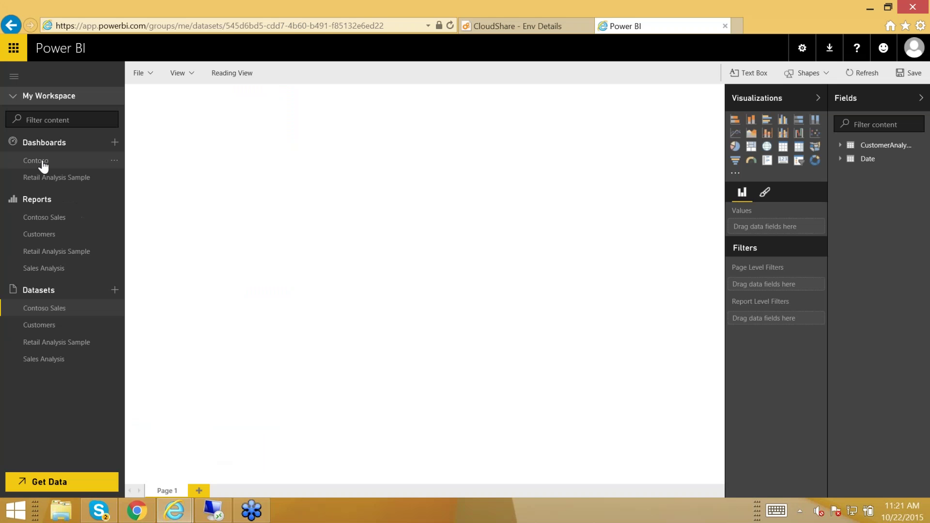
pyautogui.click(44, 164)
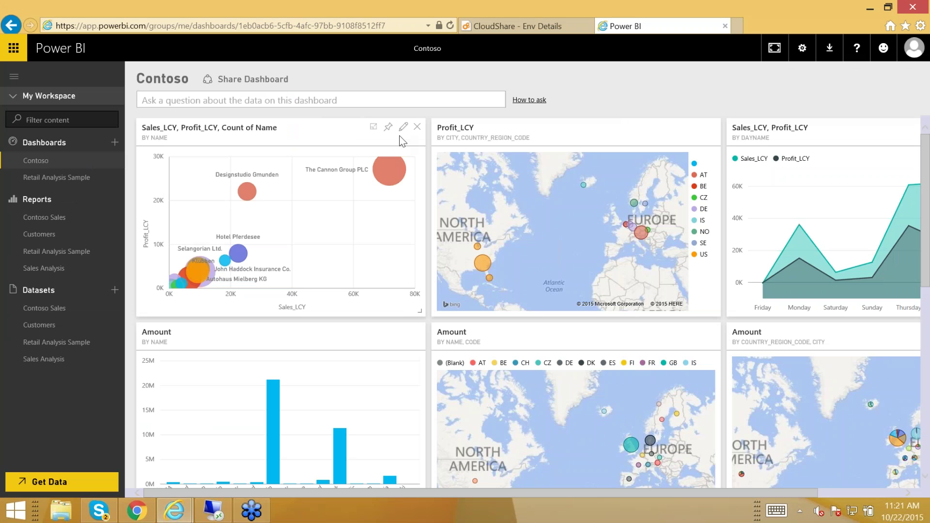
# View the available Power BI downloads and look through the chart and map tiles of the Contoso dashboard
pyautogui.click(830, 51)
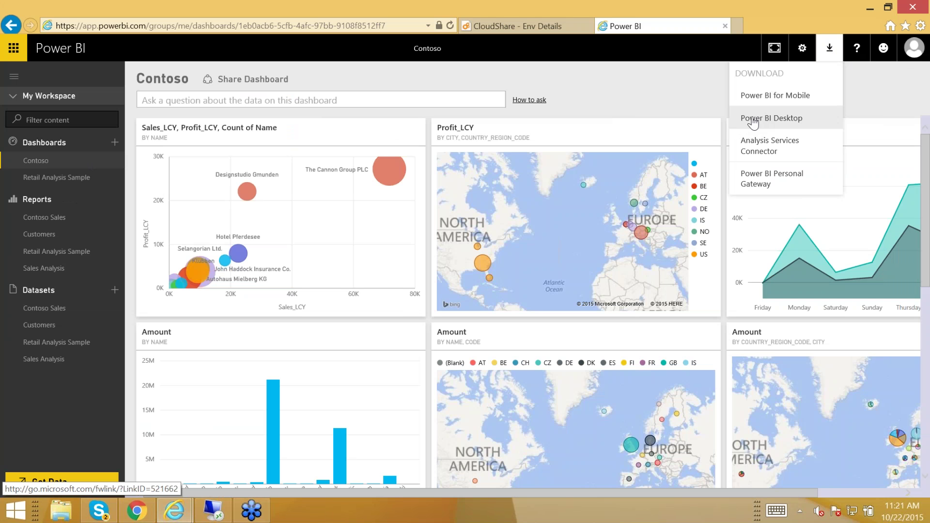
pyautogui.click(594, 74)
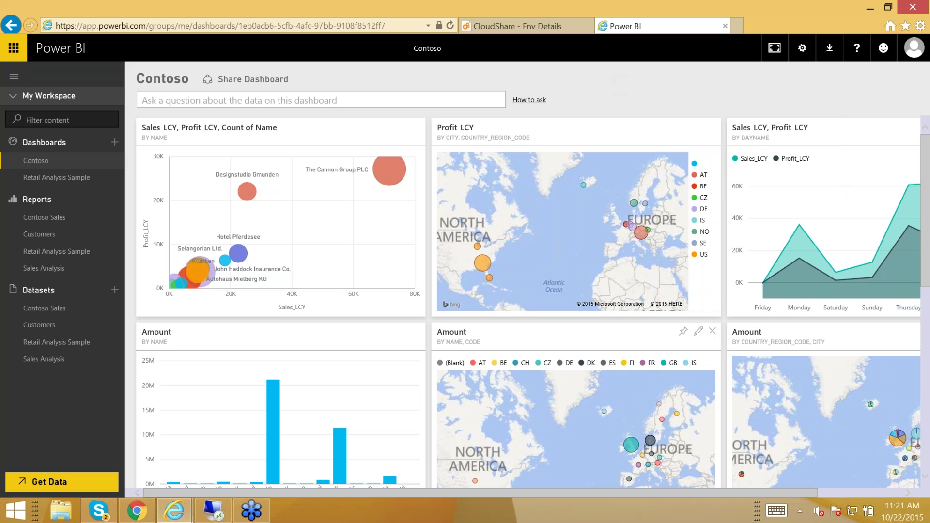
pyautogui.hscroll(2, 694, 493)
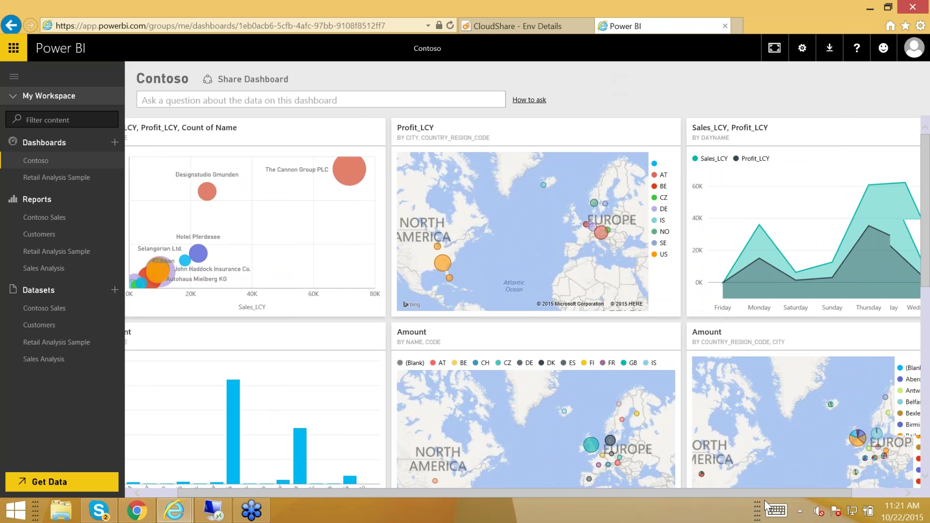
pyautogui.hscroll(-2, 684, 504)
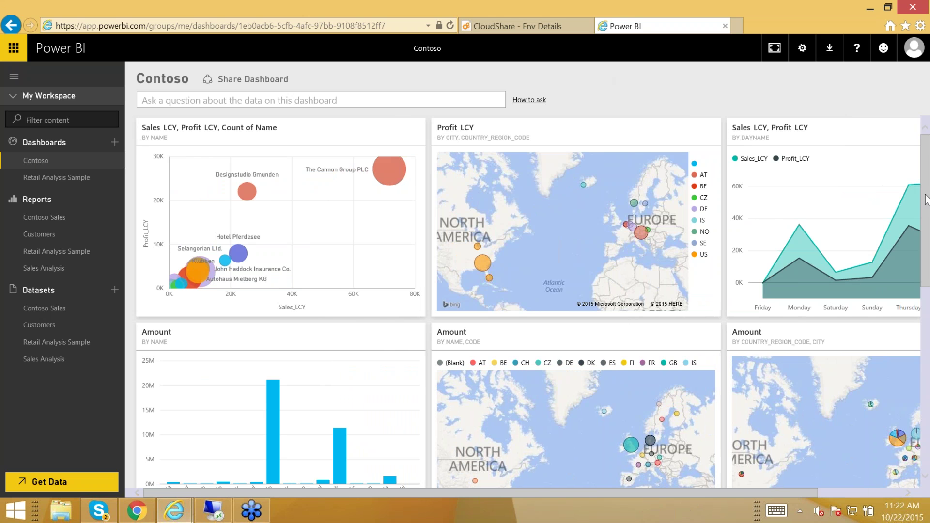
pyautogui.scroll(-3, 925, 198)
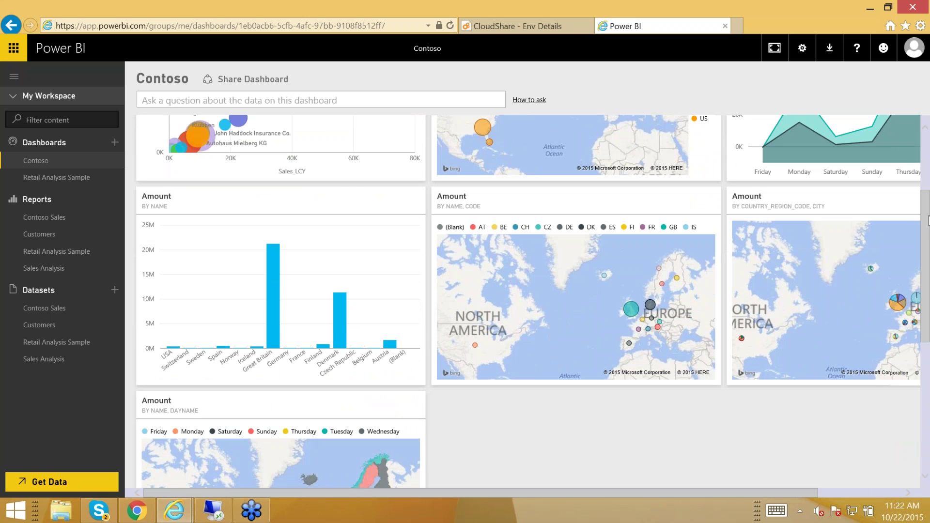
pyautogui.moveTo(928, 220); pyautogui.dragTo(927, 172)
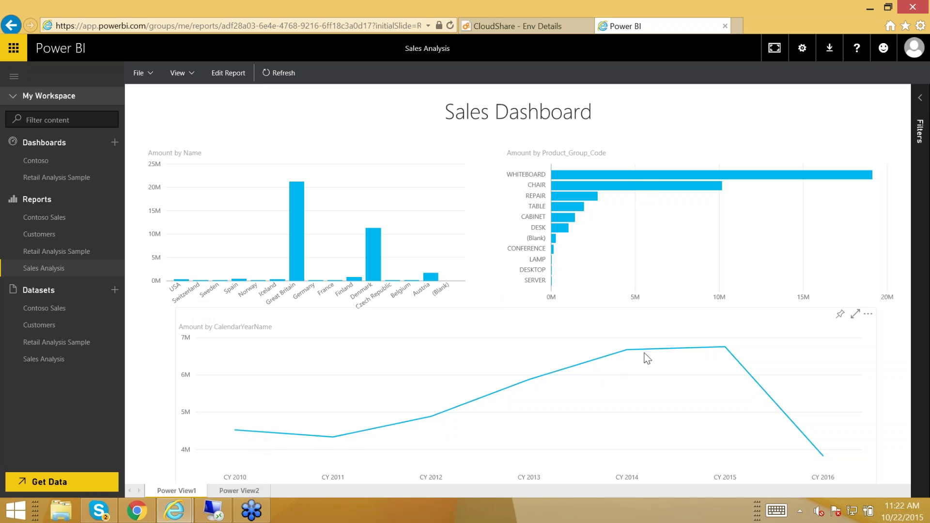
# Filter the Sales Analysis report's charts by the WHITEBOARD product group after checking the yearly amounts
pyautogui.moveTo(792, 423)
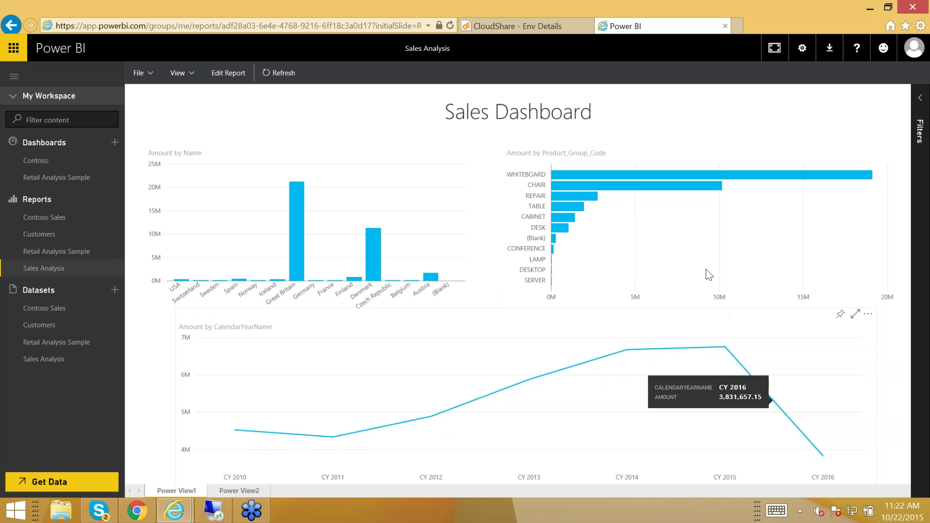
pyautogui.moveTo(677, 177)
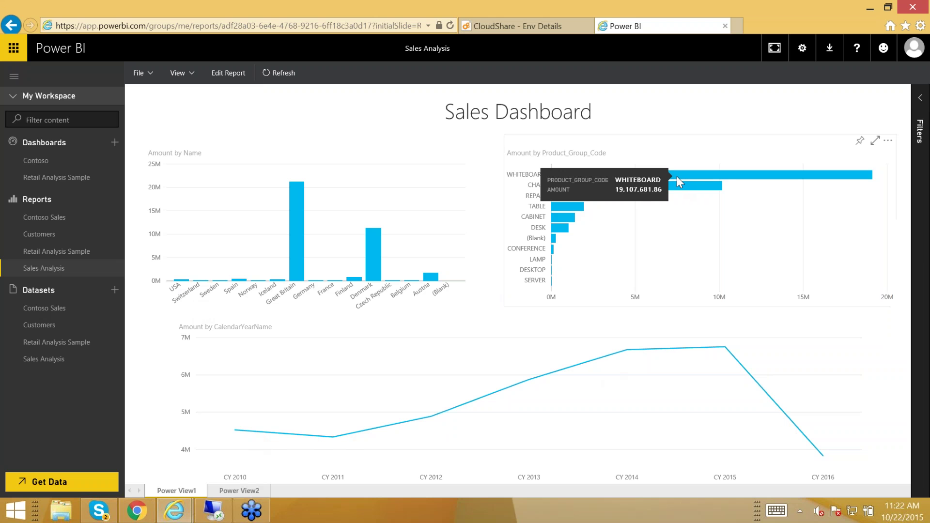
pyautogui.click(701, 176)
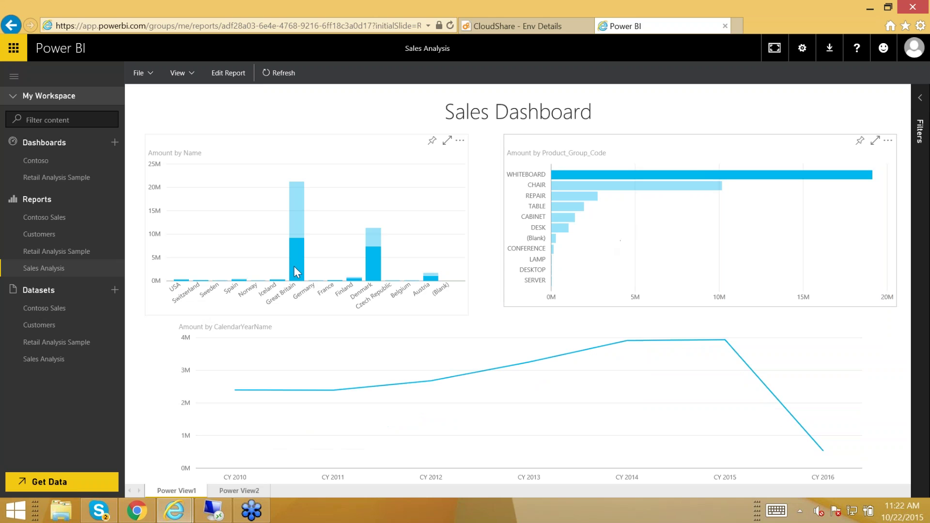
# Clear the WHITEBOARD selection and cross-filter the Sales Analysis charts by Great Britain
pyautogui.moveTo(294, 258)
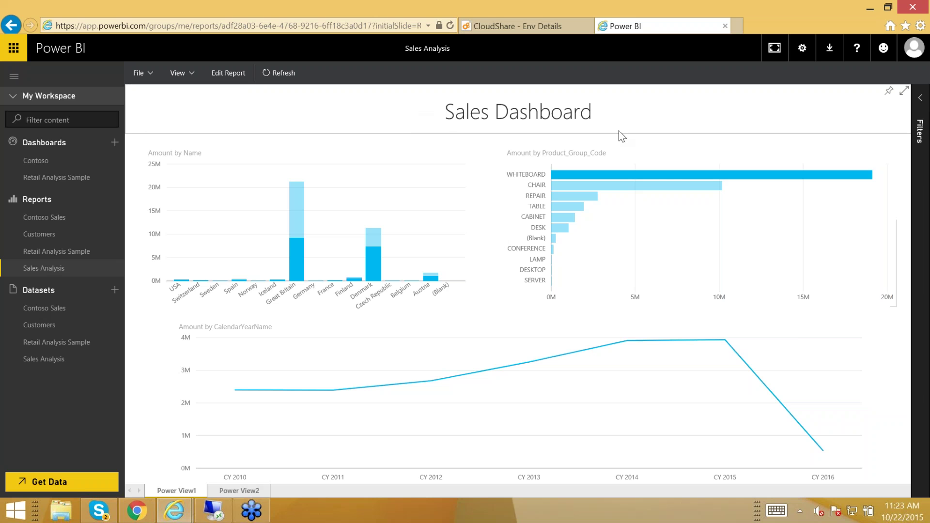
pyautogui.click(654, 173)
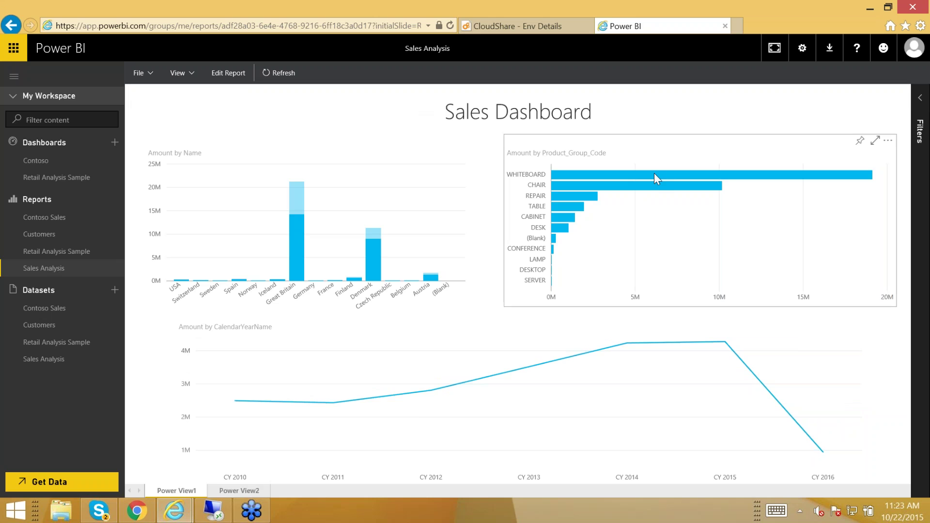
pyautogui.click(296, 220)
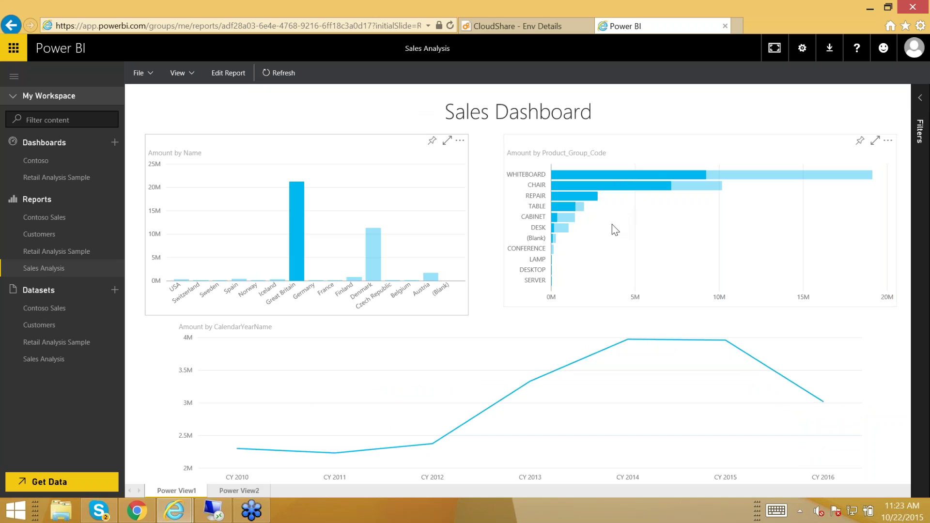
# Open the Contoso Sales dataset with a blank report page and set the page view to Dynamic
pyautogui.click(30, 314)
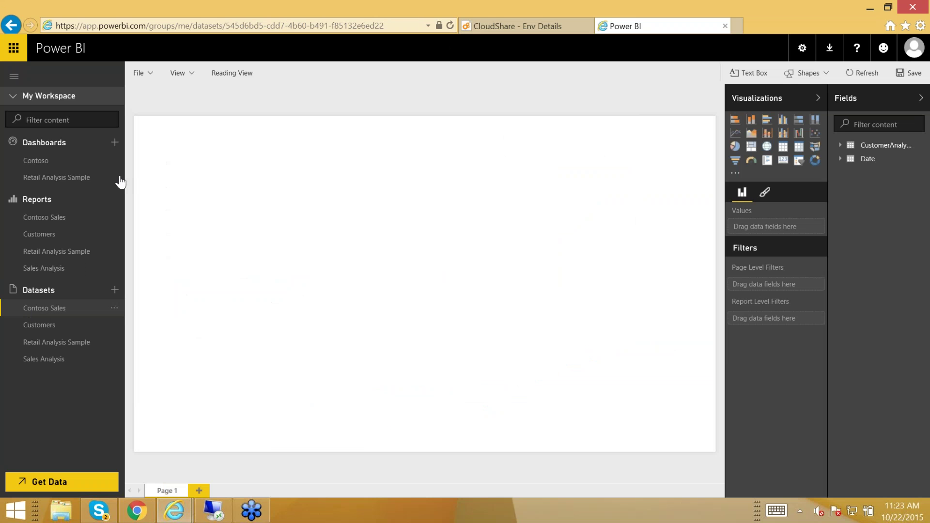
pyautogui.click(181, 72)
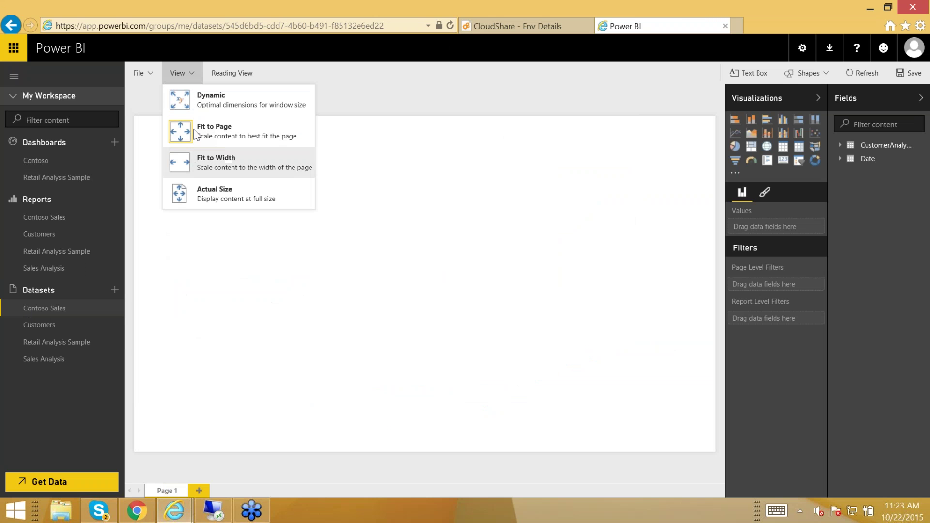
pyautogui.click(190, 107)
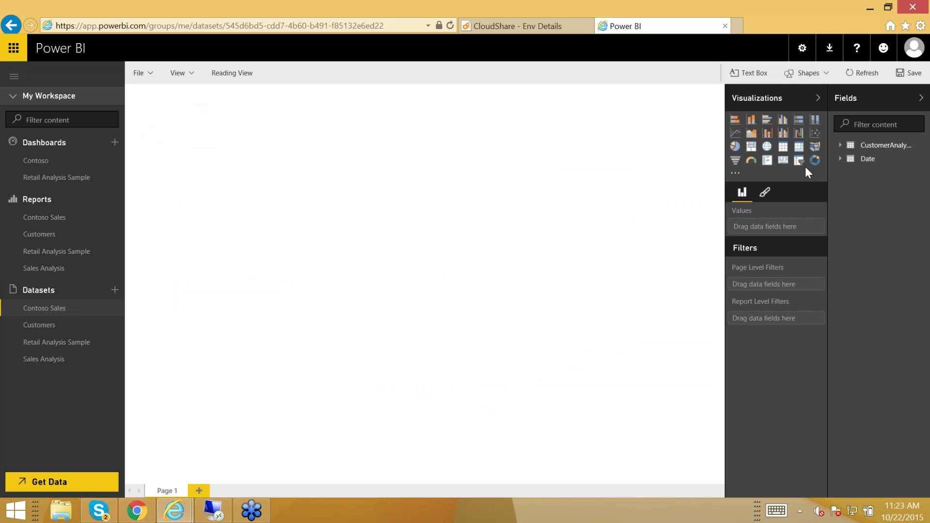
# Create a column chart of Sales_LCY by CalendarQuarter and widen it on the page
pyautogui.click(840, 147)
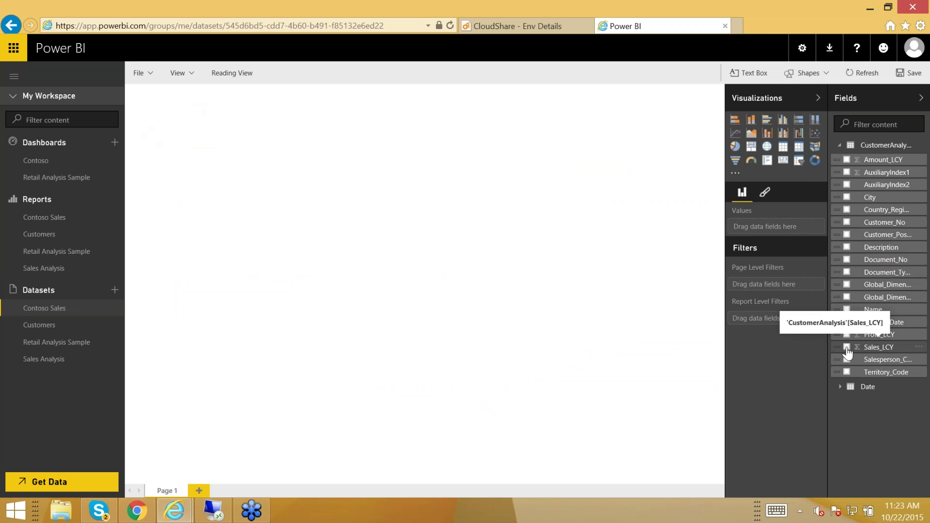
pyautogui.click(847, 348)
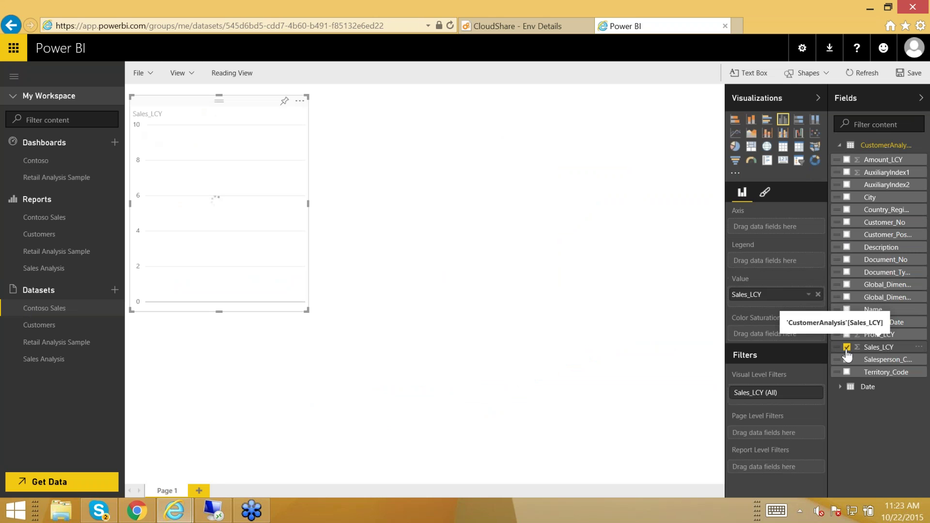
pyautogui.click(841, 387)
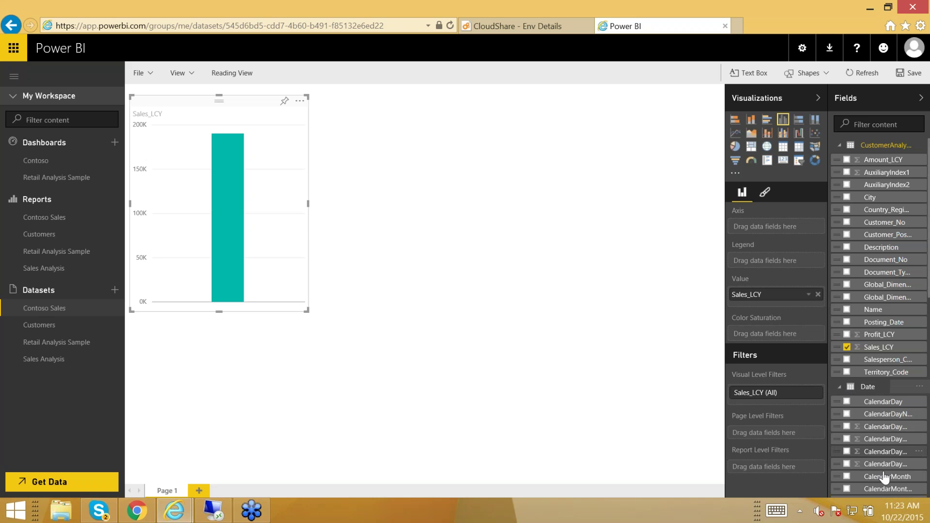
pyautogui.scroll(-3, 884, 477)
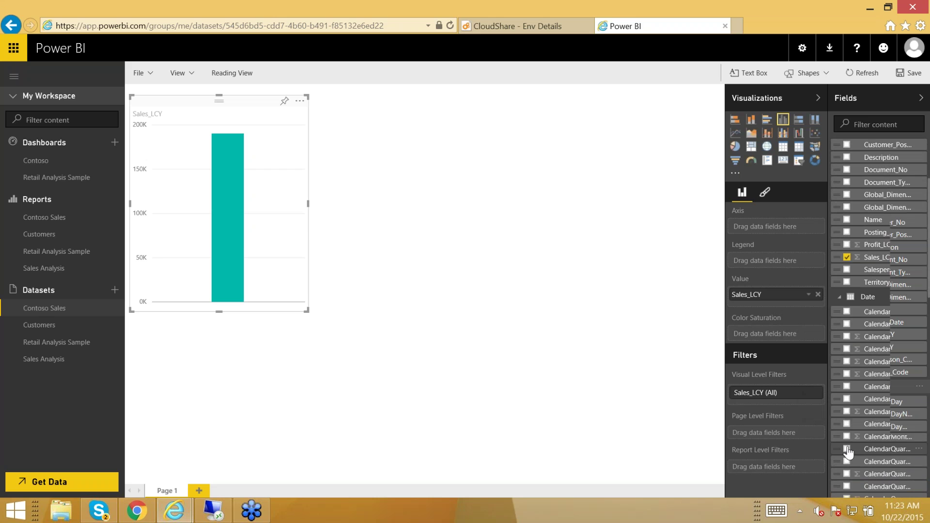
pyautogui.click(847, 449)
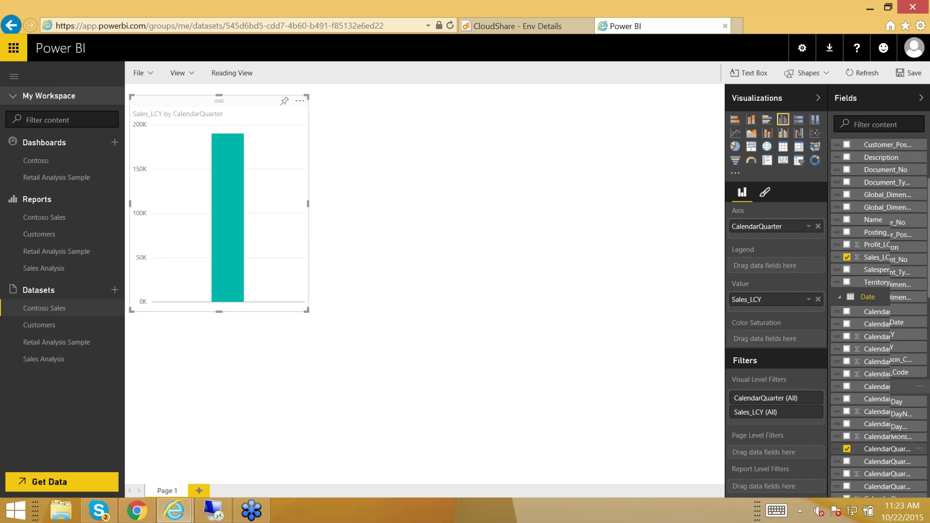
pyautogui.moveTo(307, 311); pyautogui.dragTo(445, 319)
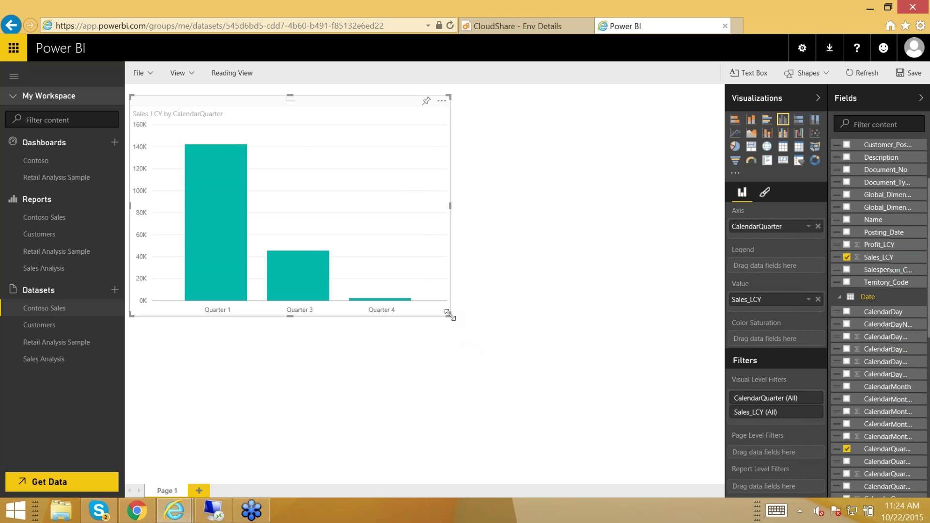
pyautogui.moveTo(449, 315); pyautogui.dragTo(491, 315)
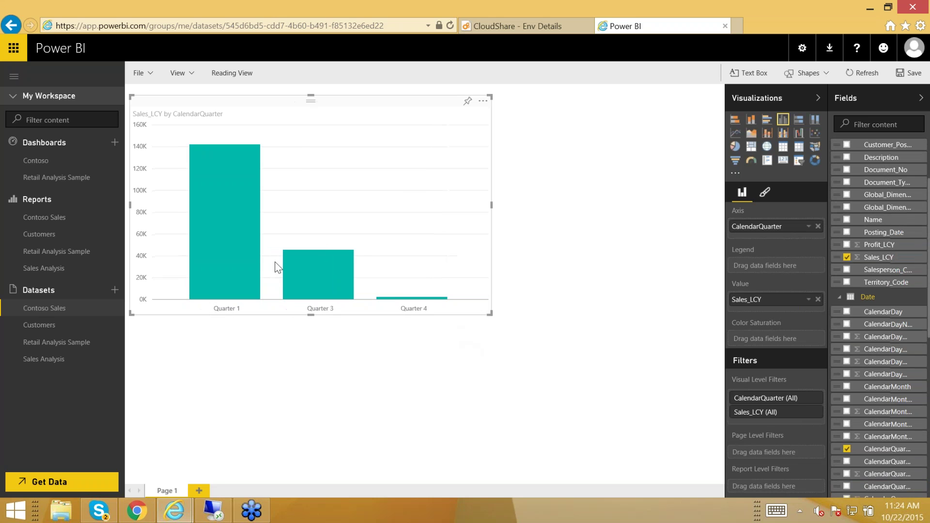
# Add a second column chart of Profit_LCY and Sales_LCY by Name below the quarter chart and widen it
pyautogui.click(189, 380)
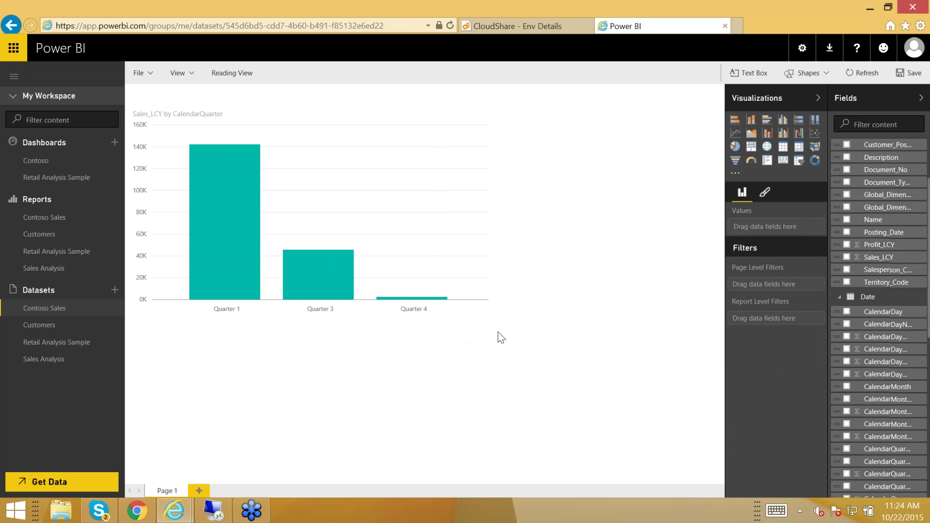
pyautogui.click(847, 258)
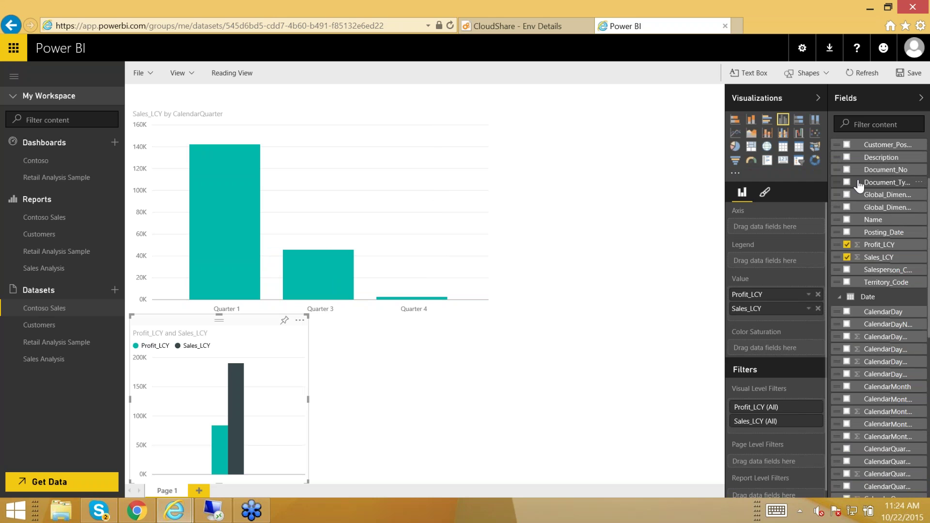
pyautogui.click(846, 220)
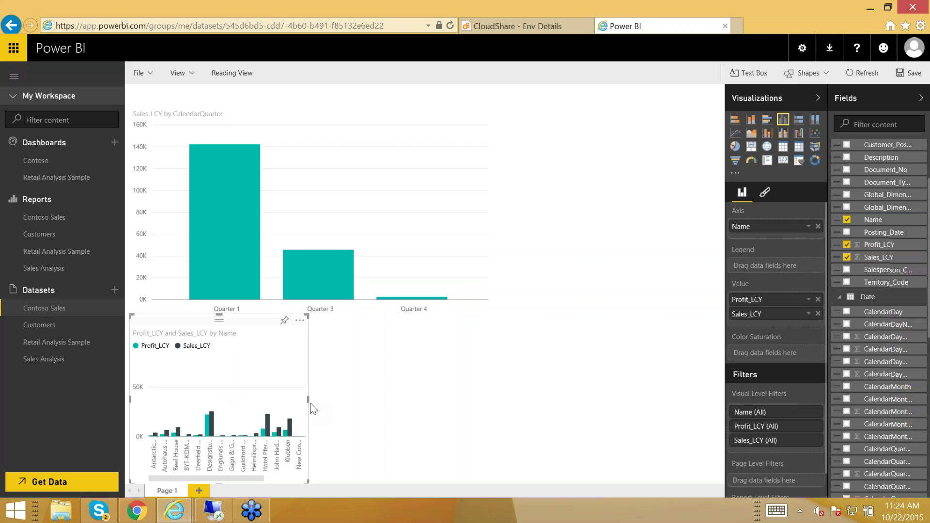
pyautogui.moveTo(308, 399); pyautogui.dragTo(561, 420)
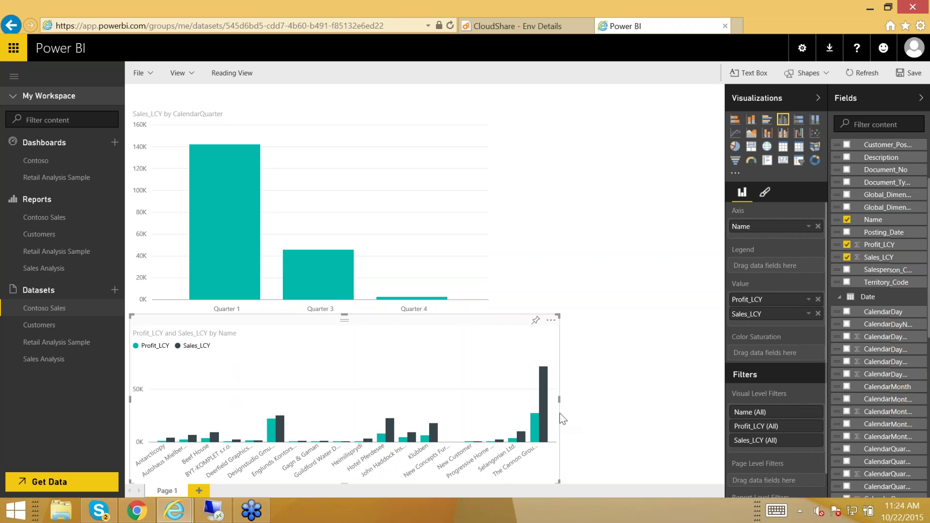
# Add a filled map of Sales_LCY beside the quarter chart, narrowing that chart so the map can be widened
pyautogui.click(588, 198)
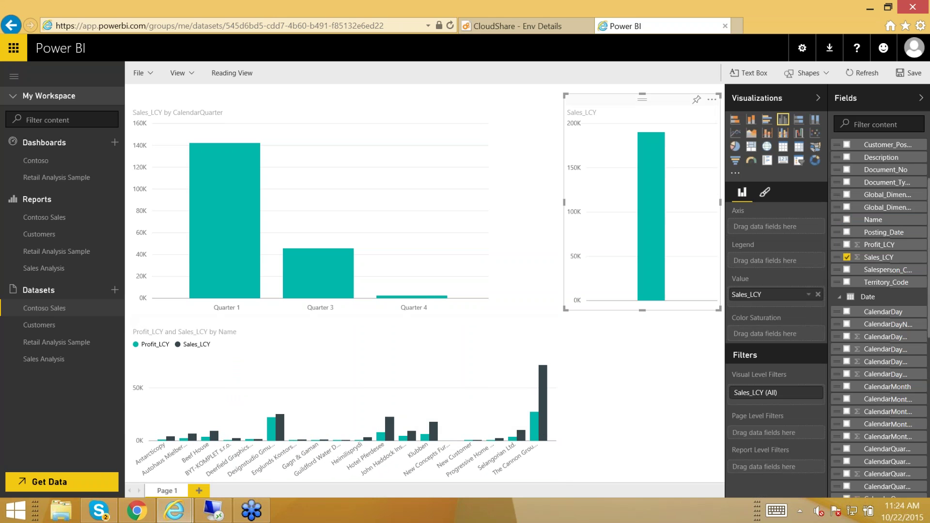
pyautogui.click(815, 148)
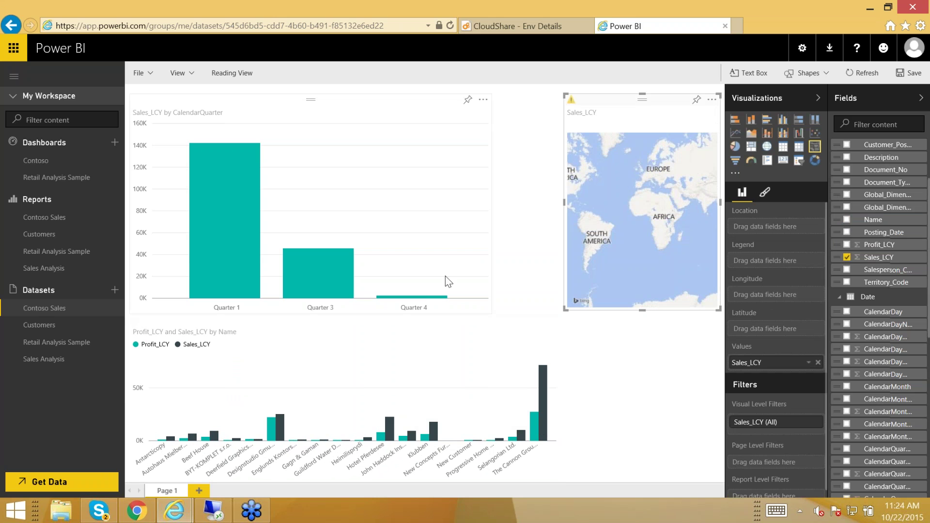
pyautogui.click(489, 314)
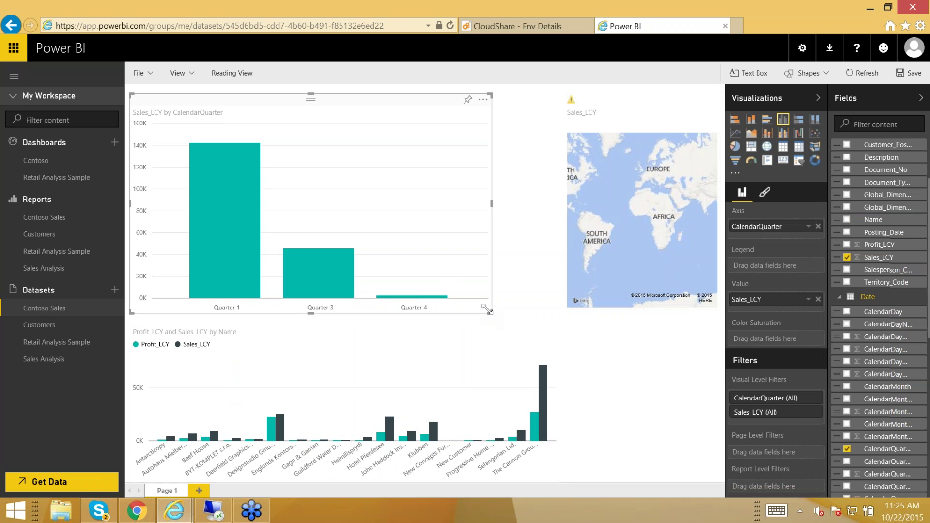
pyautogui.moveTo(487, 309); pyautogui.dragTo(424, 302)
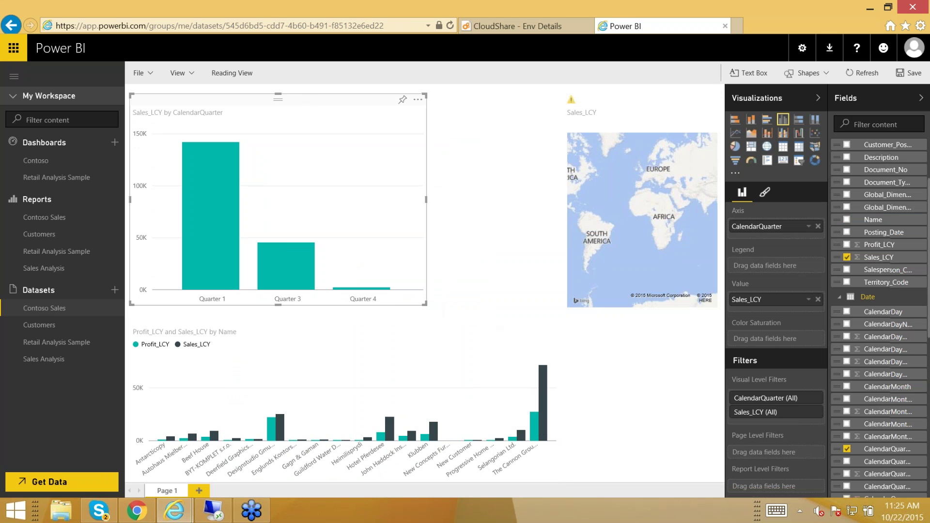
pyautogui.click(642, 218)
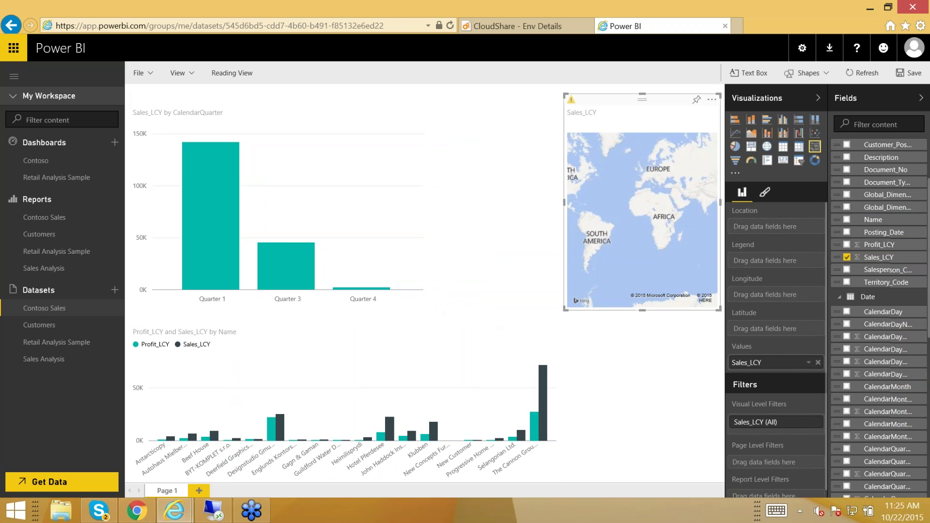
pyautogui.moveTo(565, 203); pyautogui.dragTo(456, 202)
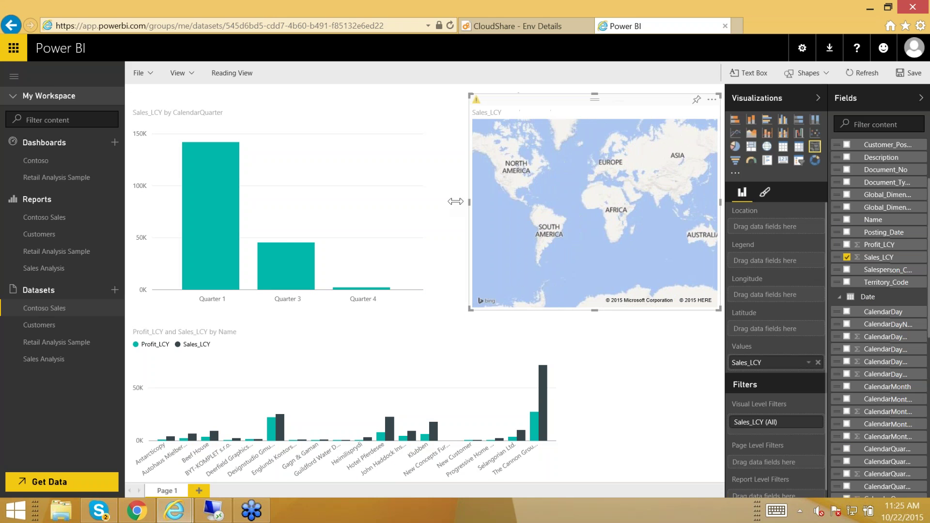
# Replace Sales_LCY with Profit_LCY on the map and plot it by the customers' country region code
pyautogui.click(847, 245)
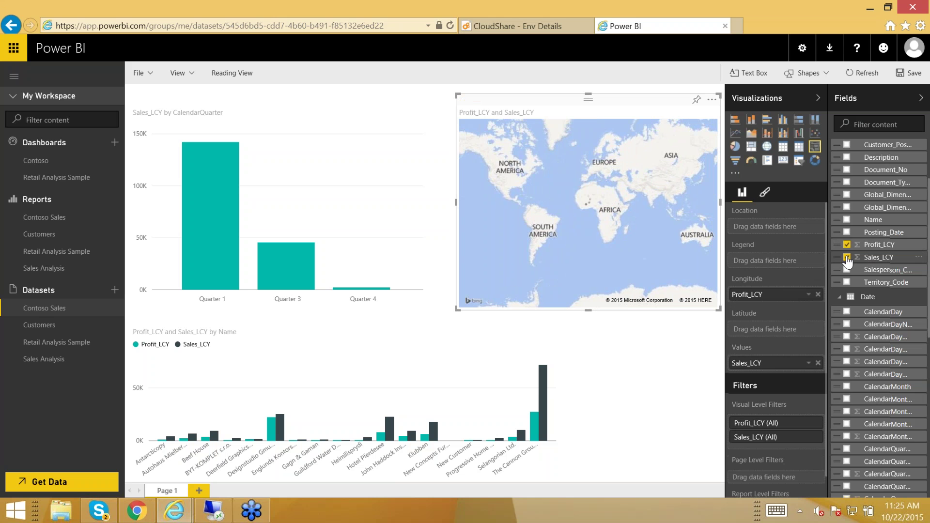
pyautogui.click(847, 258)
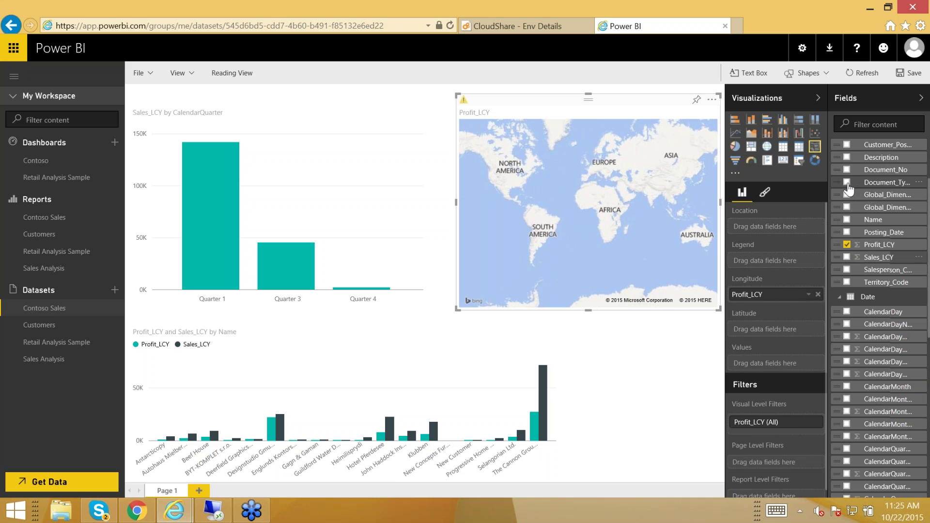
pyautogui.moveTo(849, 188); pyautogui.dragTo(848, 198)
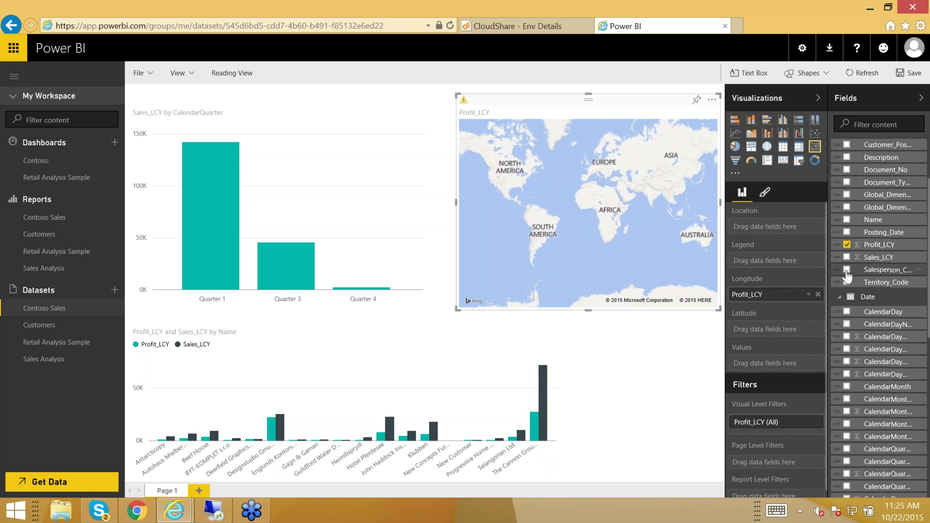
pyautogui.click(847, 195)
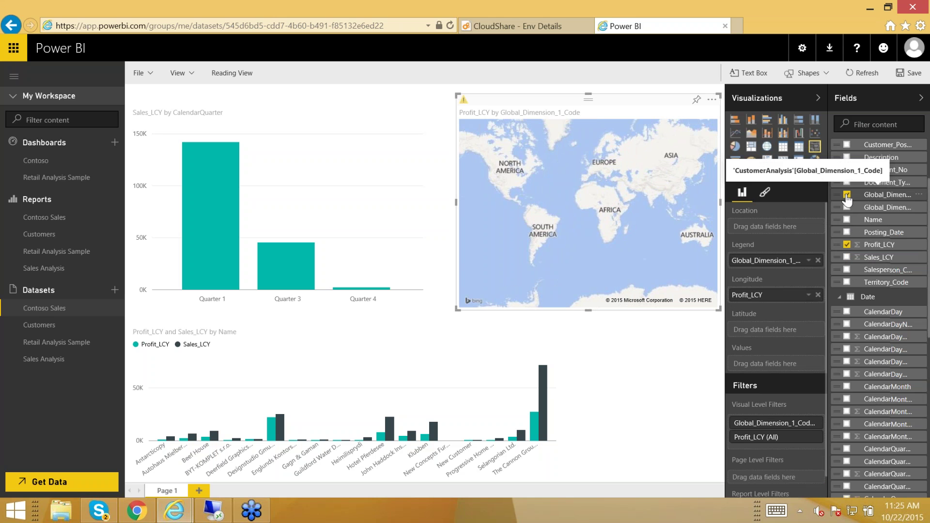
pyautogui.click(847, 196)
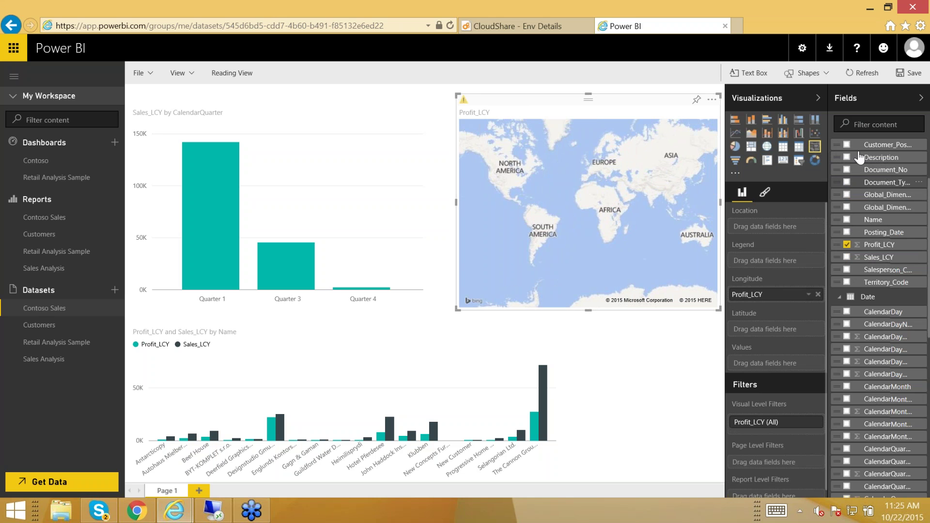
pyautogui.scroll(3, 869, 153)
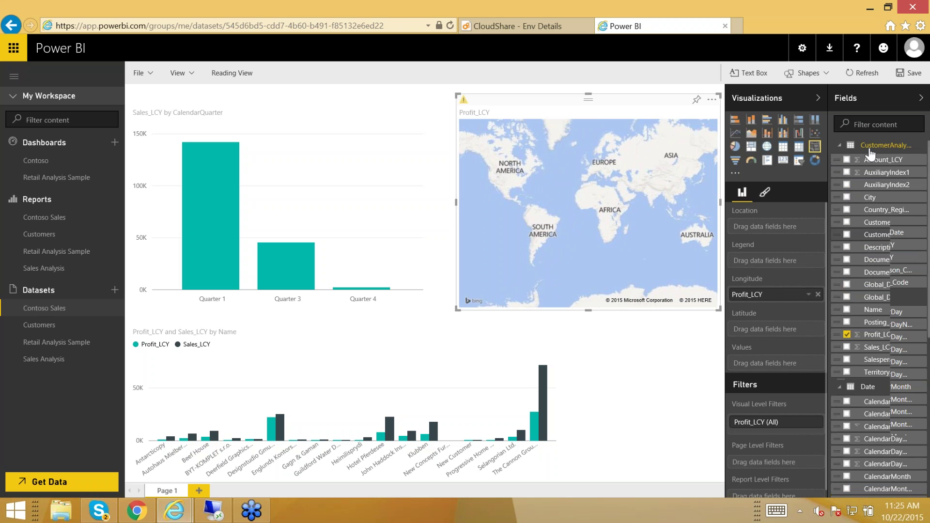
pyautogui.click(847, 211)
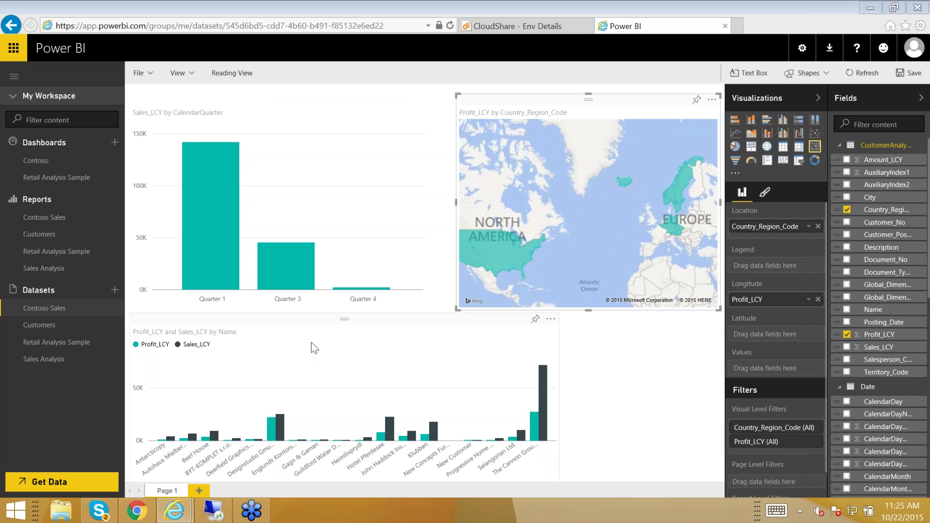
# Cross-filter the report's visuals by Quarter 1, clear that selection, and cross-filter them by The Cannon Group PLC's profit
pyautogui.moveTo(199, 225)
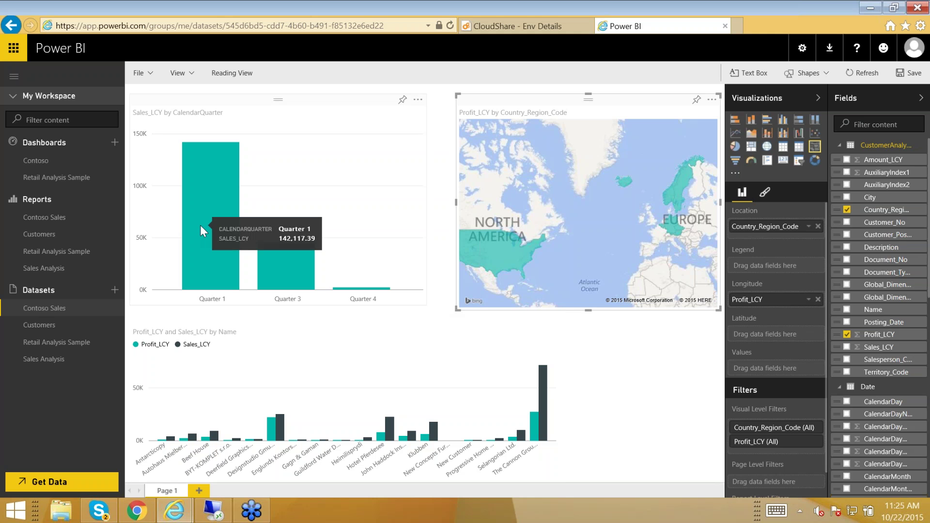
pyautogui.click(200, 225)
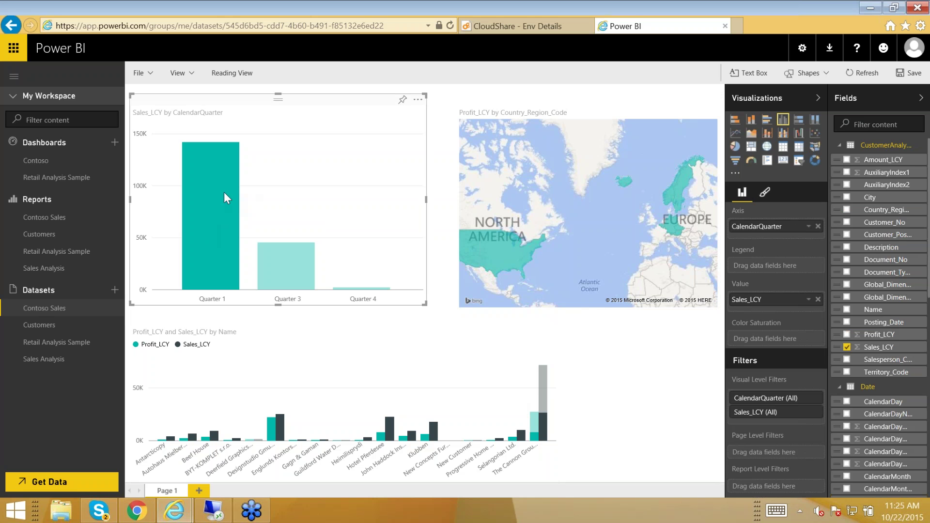
pyautogui.click(397, 299)
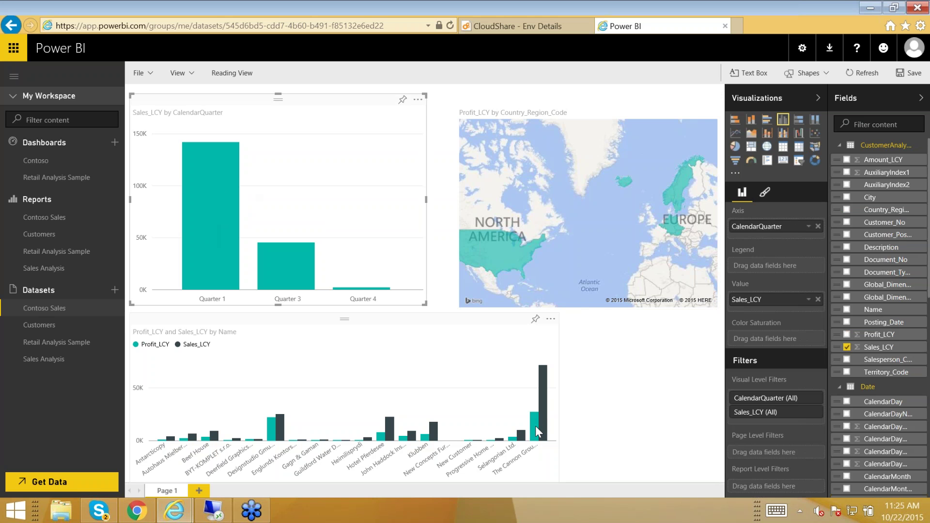
pyautogui.moveTo(536, 427)
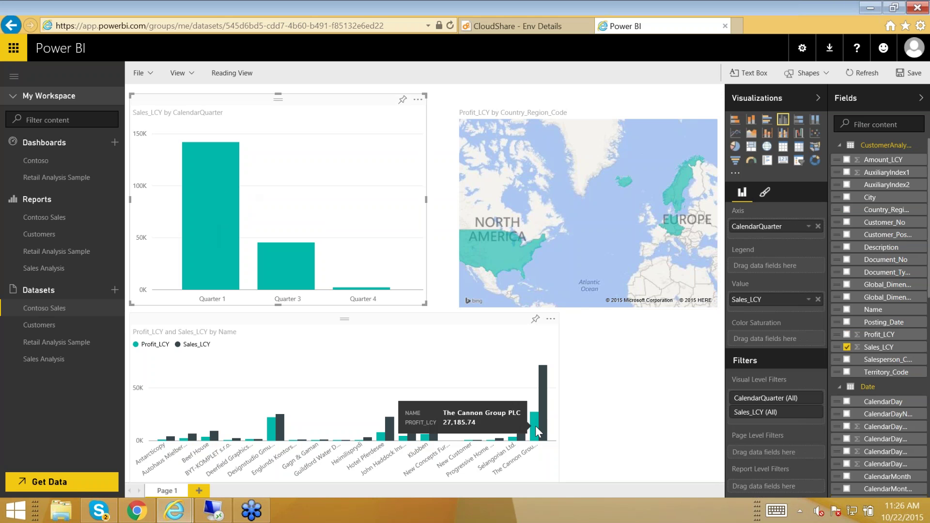
pyautogui.click(536, 430)
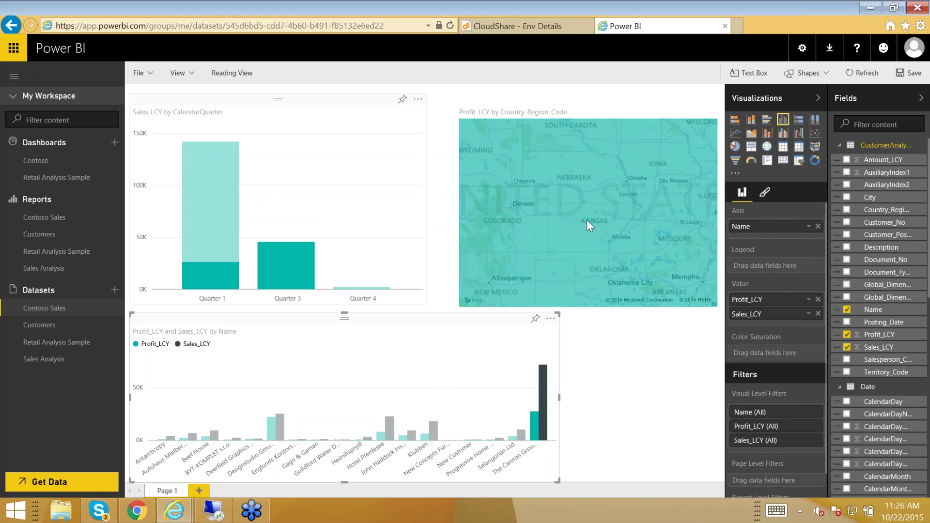
# Examine the US region on the profit map and zoom the map out to take in the whole country
pyautogui.moveTo(586, 219)
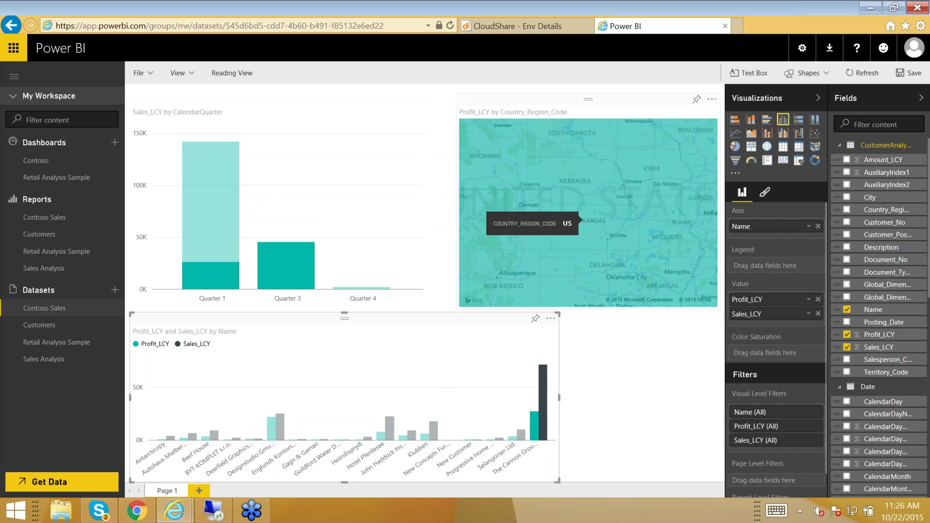
pyautogui.hotkey('ctrl', '-')
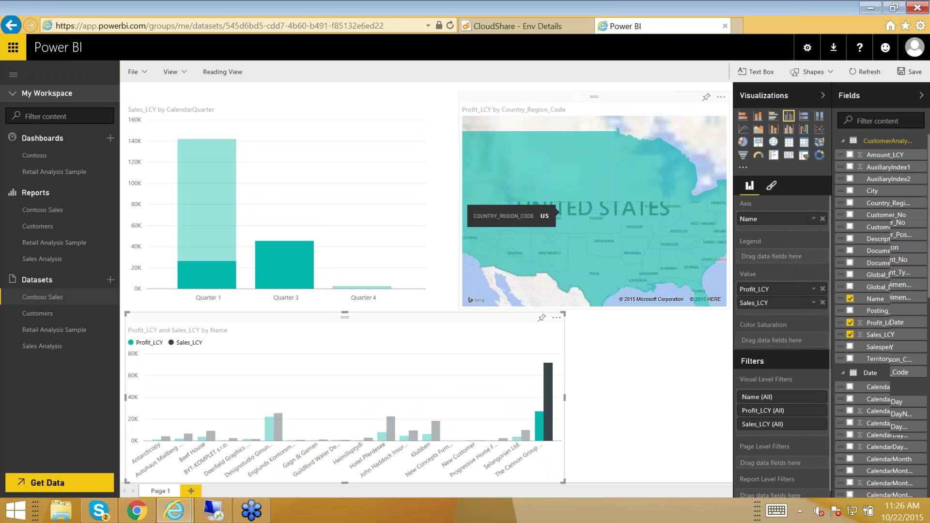
pyautogui.hotkey('ctrl', '-')
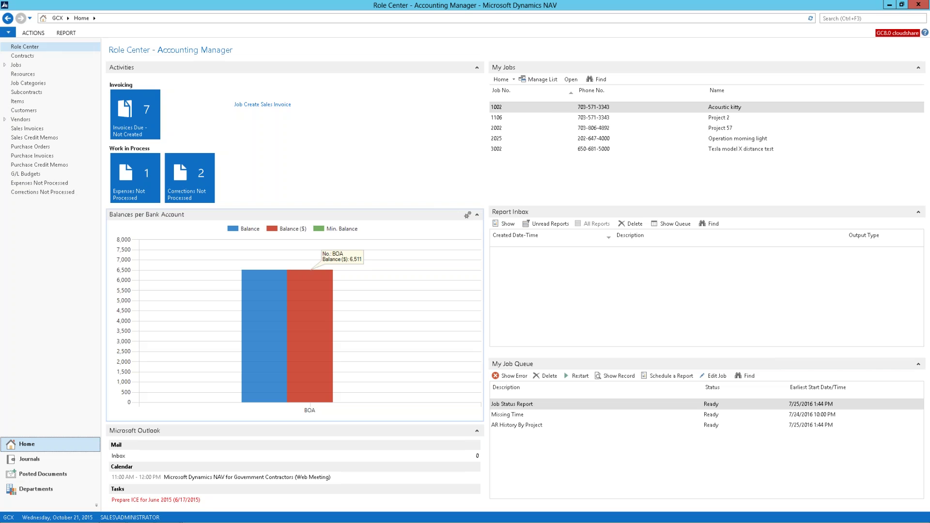
# Switch to Dynamics NAV, open the job card for Acoustic kitty, and review the clients that can be assigned to it
pyautogui.doubleClick(596, 111)
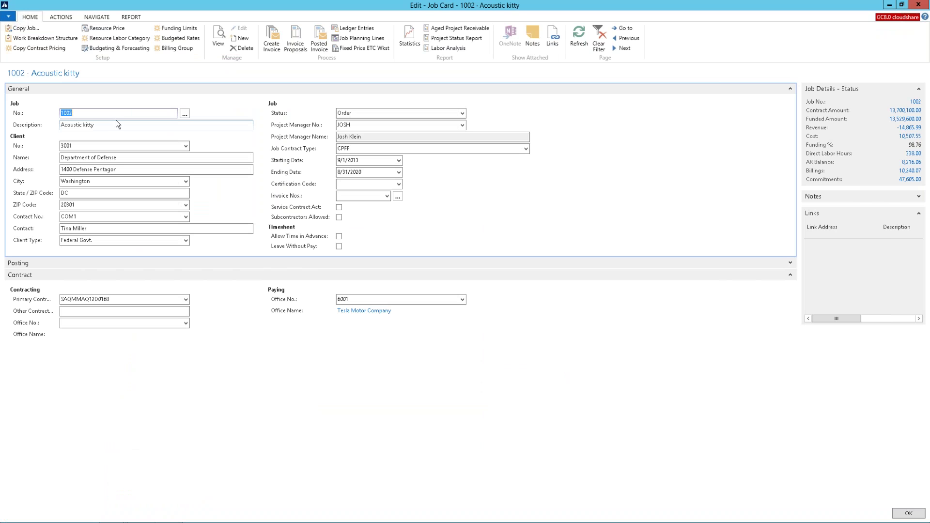
pyautogui.press('End')
pyautogui.click(81, 126)
pyautogui.click(90, 146)
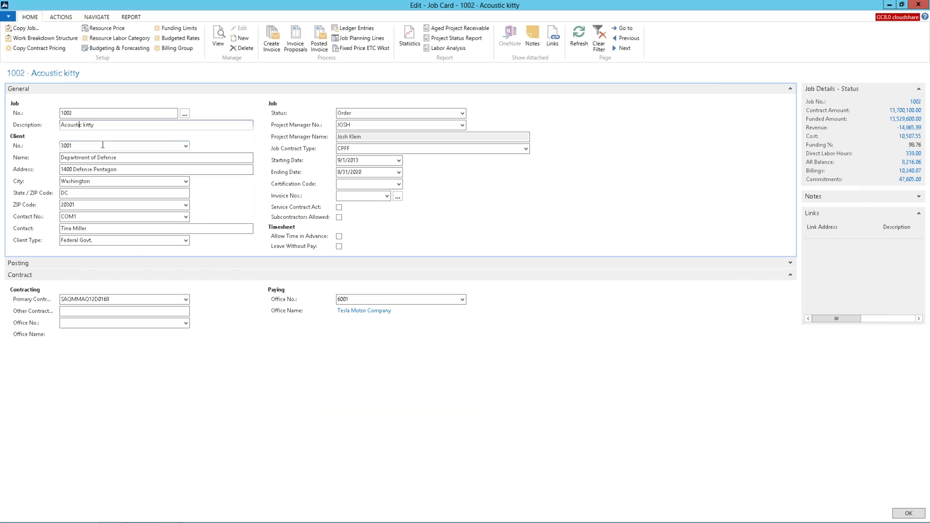
pyautogui.click(186, 147)
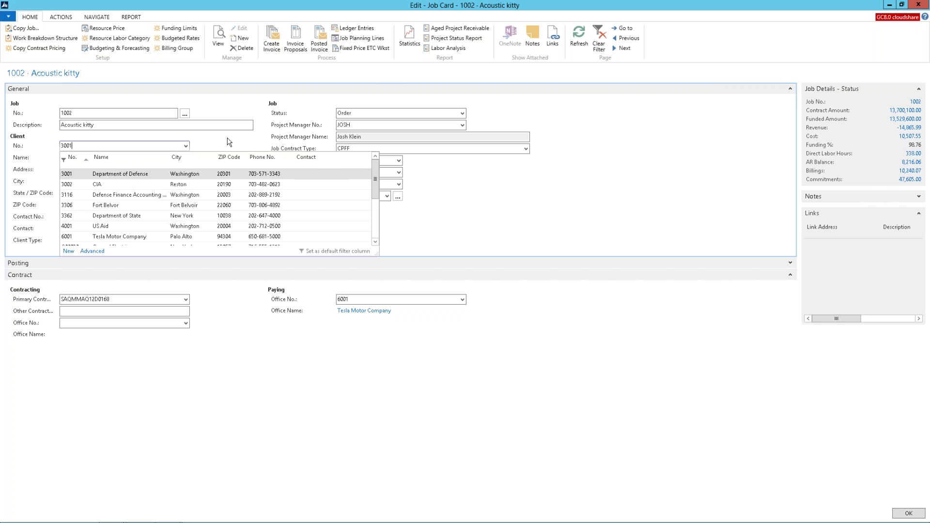
pyautogui.click(186, 146)
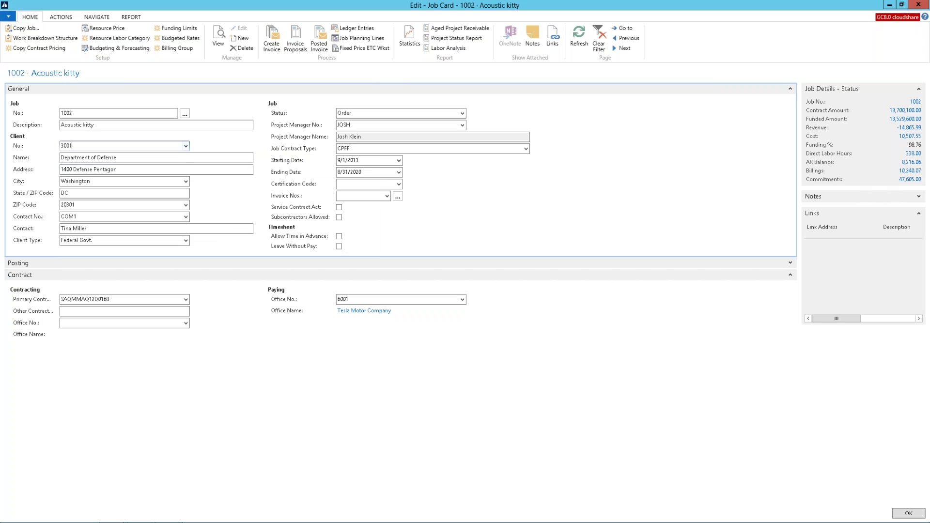
# Review the client's contact list and a blank new contact card, and examine the available client types
pyautogui.click(187, 218)
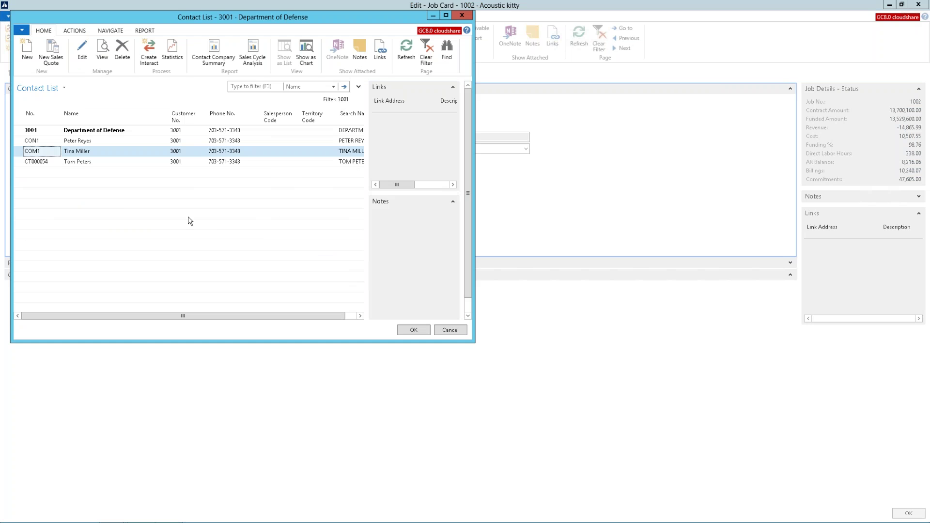
pyautogui.click(26, 50)
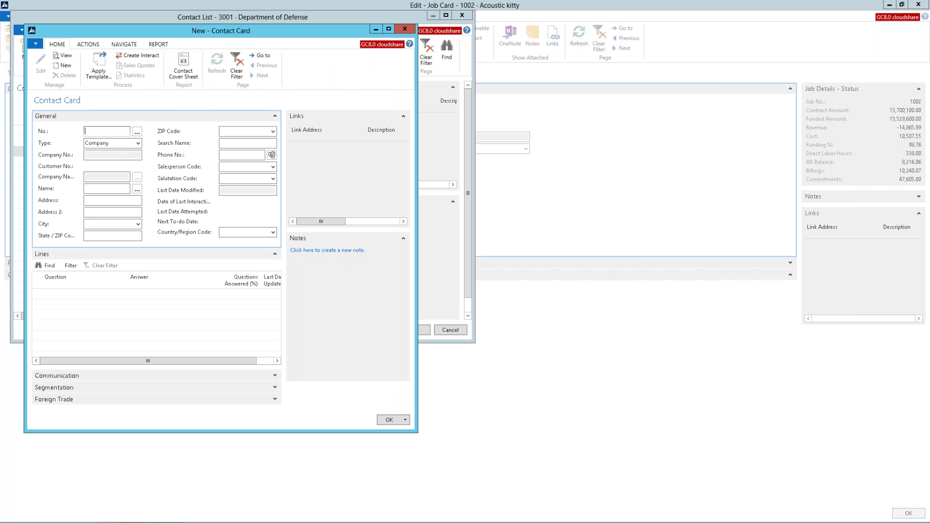
pyautogui.press('Escape')
pyautogui.press('Return')
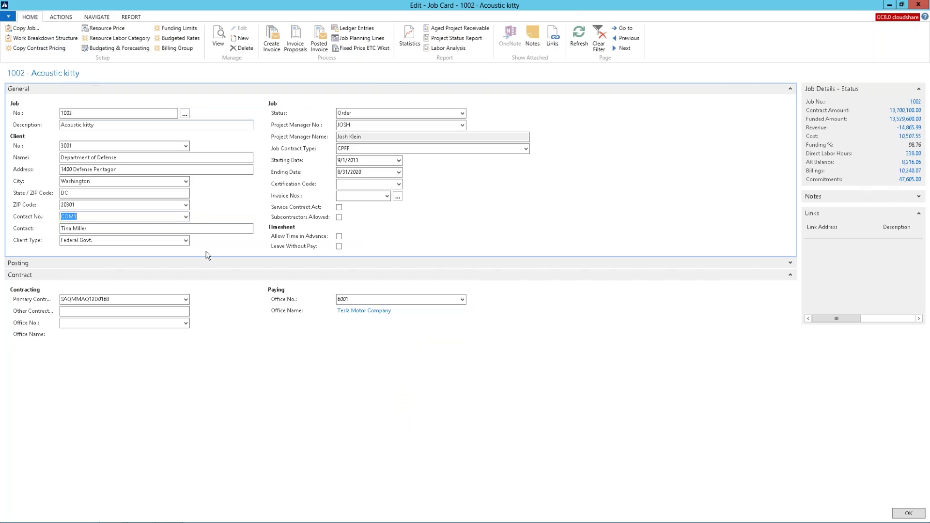
pyautogui.click(185, 241)
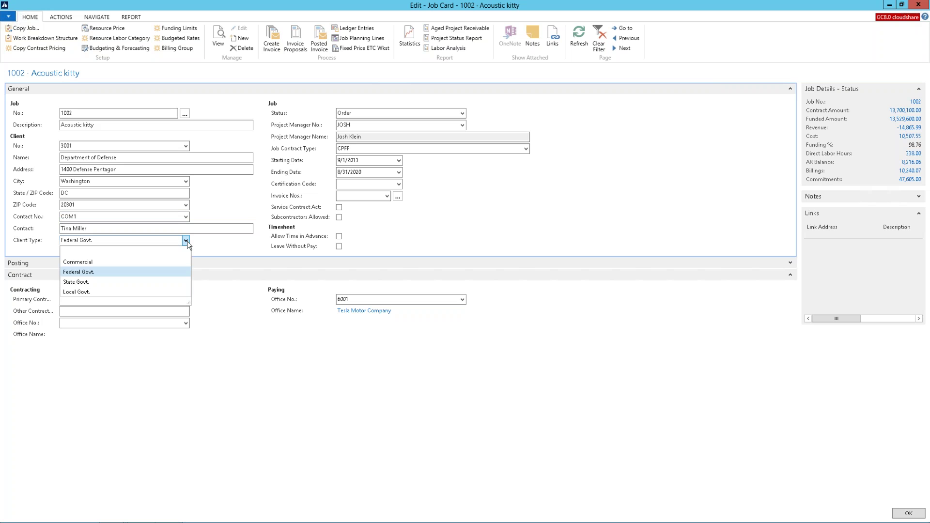
pyautogui.click(186, 241)
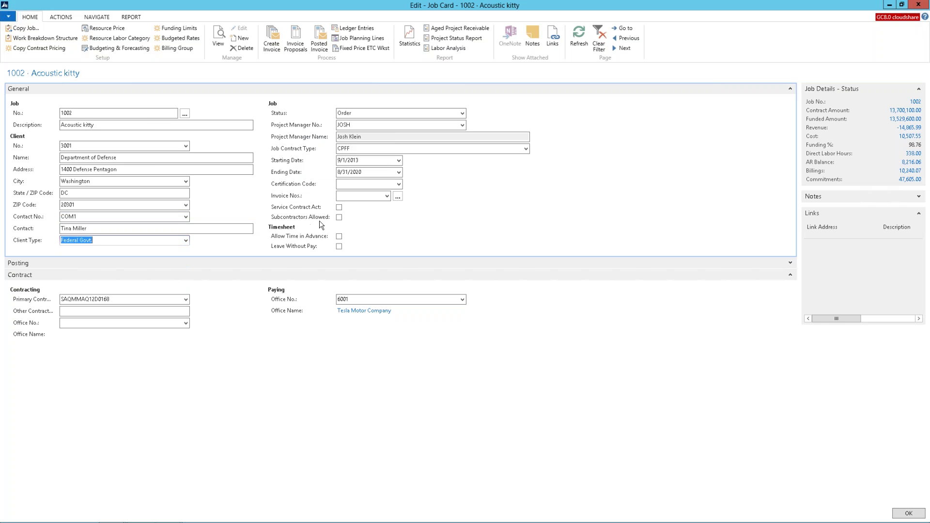
# Collapse the job's general details, expand its posting details, and examine the full list of revenue recognition formulas
pyautogui.click(791, 90)
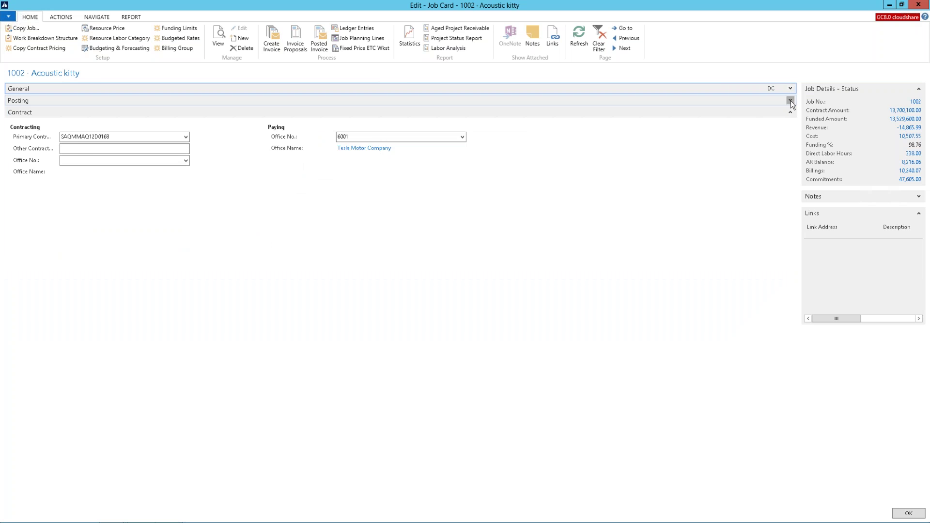
pyautogui.click(791, 101)
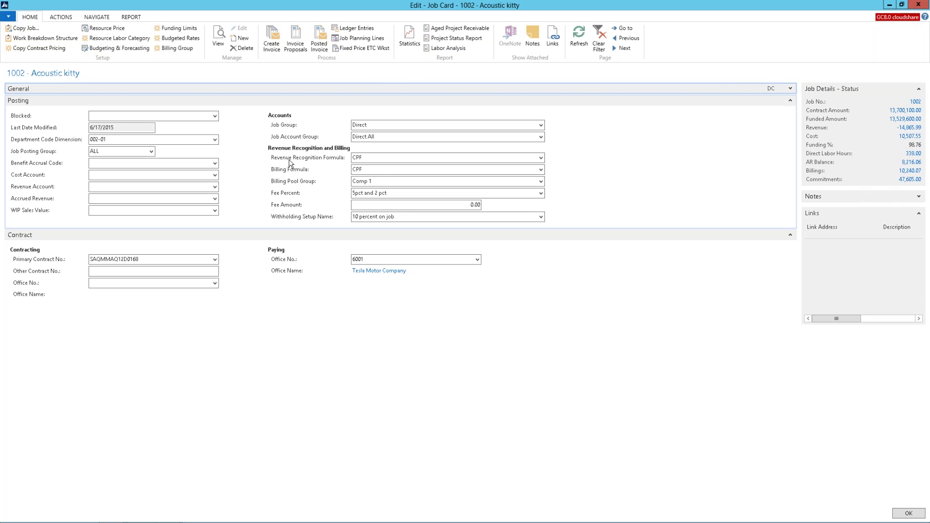
pyautogui.click(541, 158)
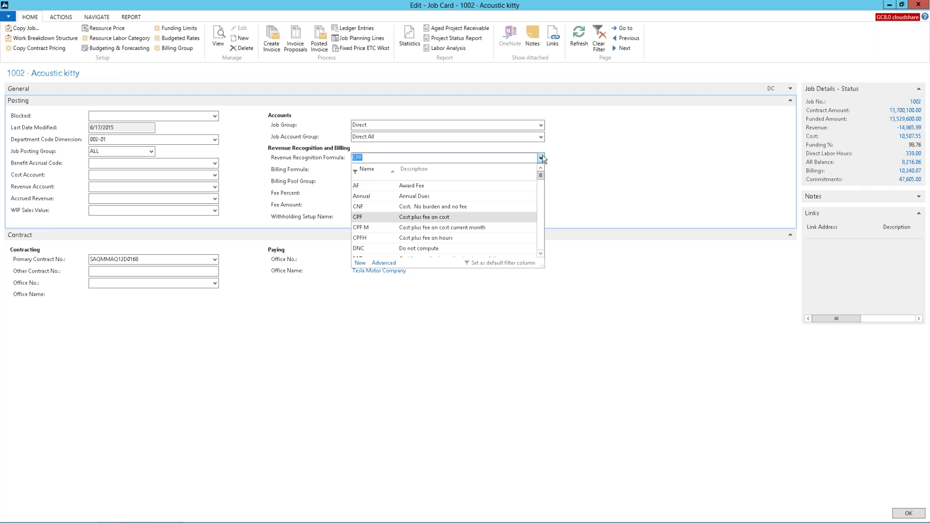
pyautogui.click(384, 263)
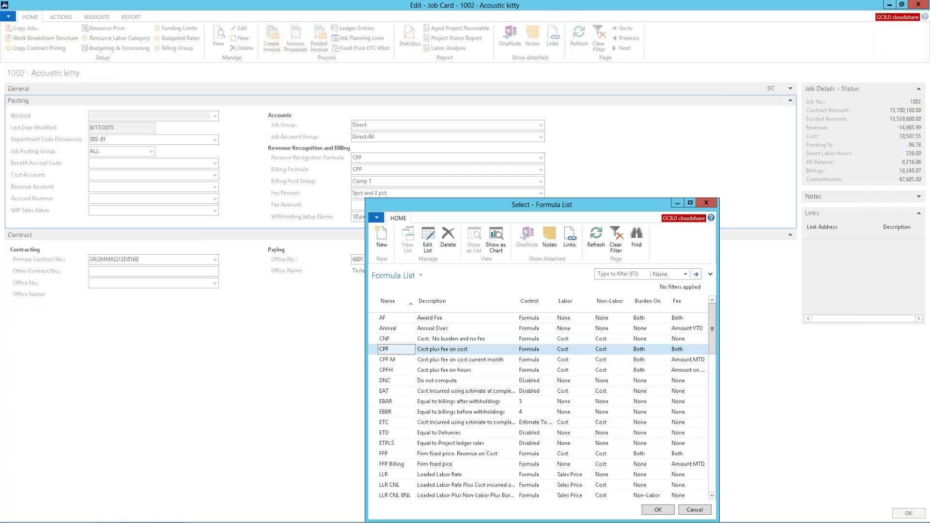
pyautogui.press('Escape')
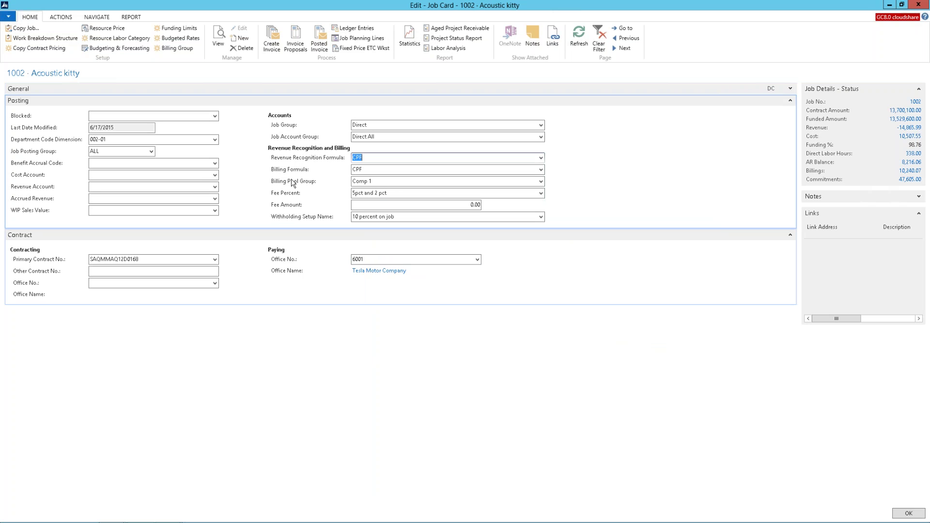
# Examine the billing pool group choices and the fee percent choices in the job's posting details
pyautogui.click(294, 180)
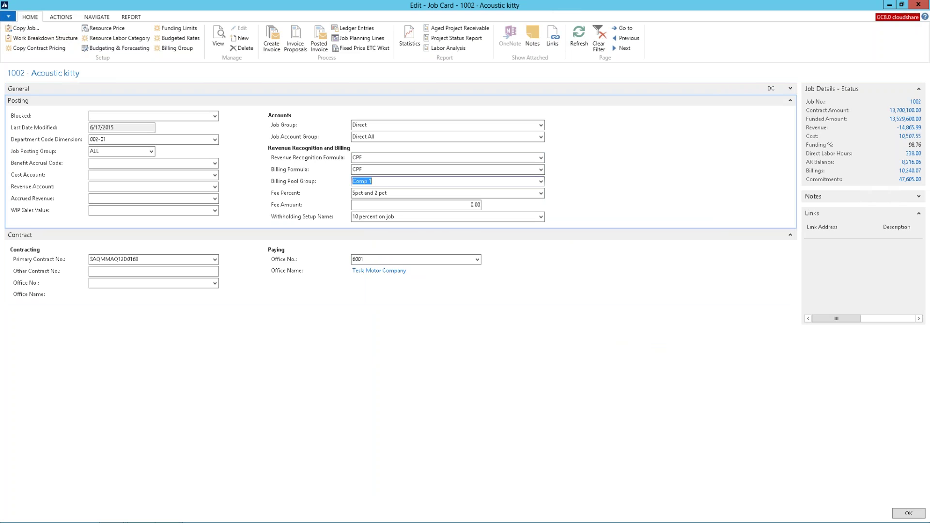
pyautogui.click(541, 181)
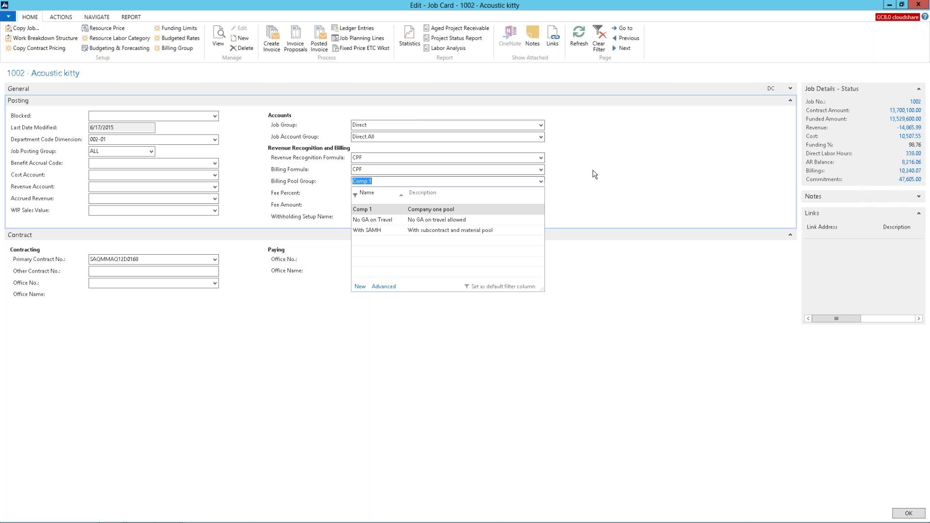
pyautogui.click(289, 200)
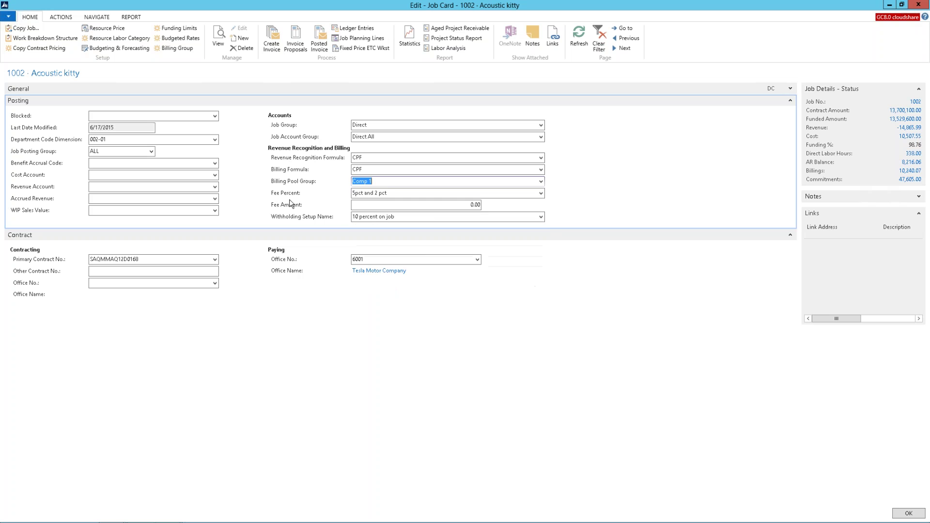
pyautogui.click(541, 194)
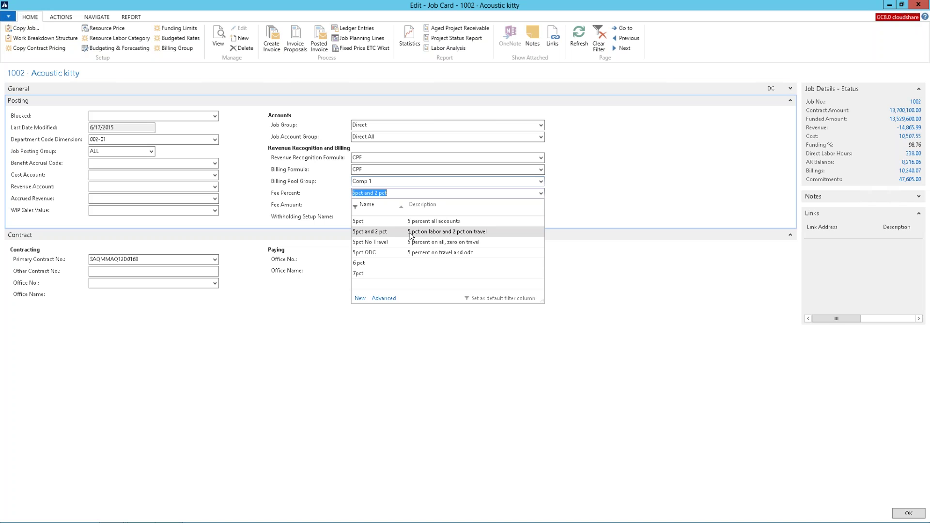
pyautogui.click(622, 185)
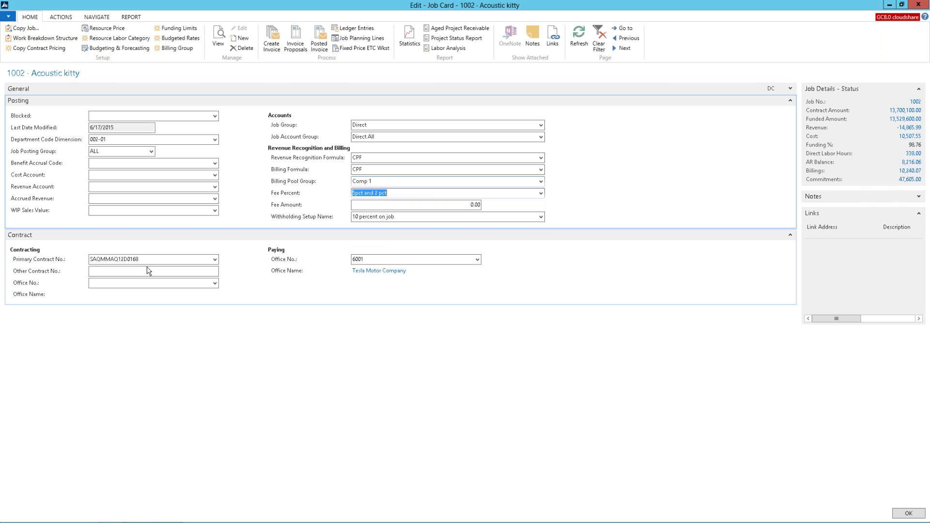
# Review the contracts available as the job's primary contract and collapse the posting details
pyautogui.click(215, 259)
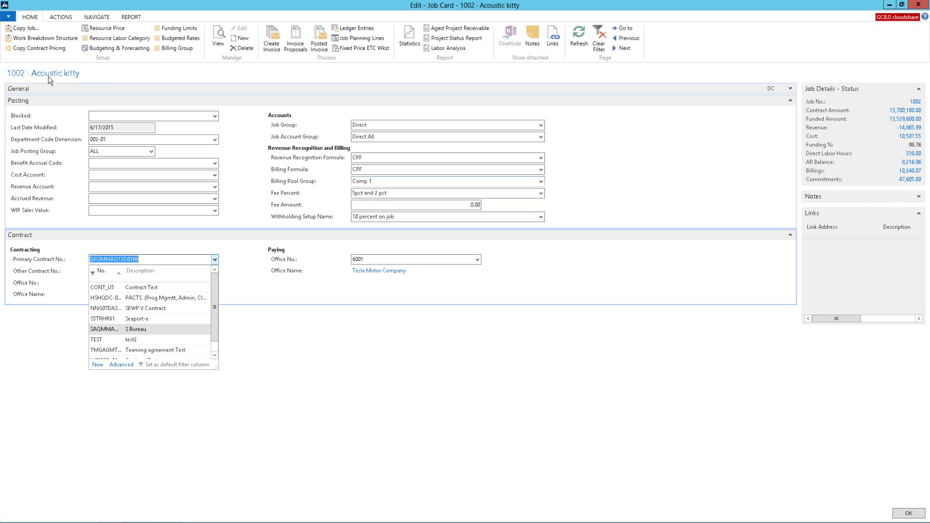
pyautogui.click(240, 265)
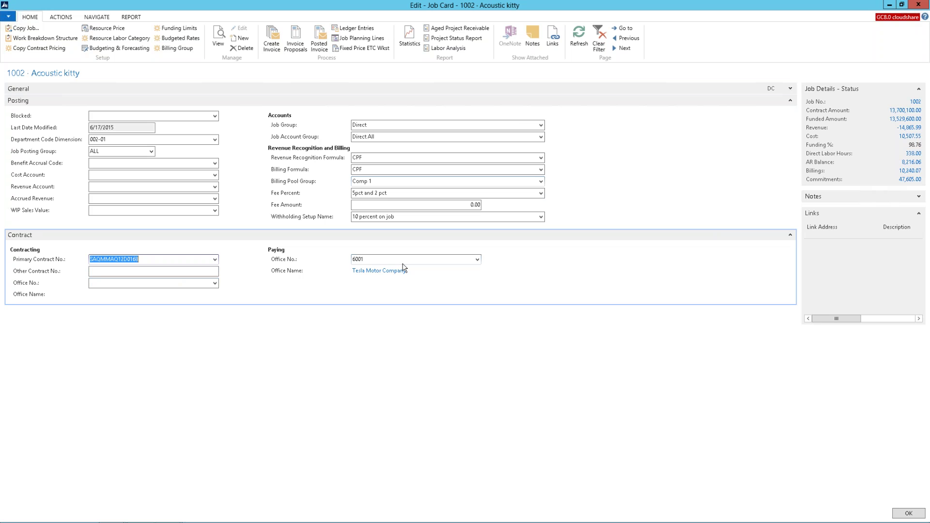
pyautogui.click(790, 101)
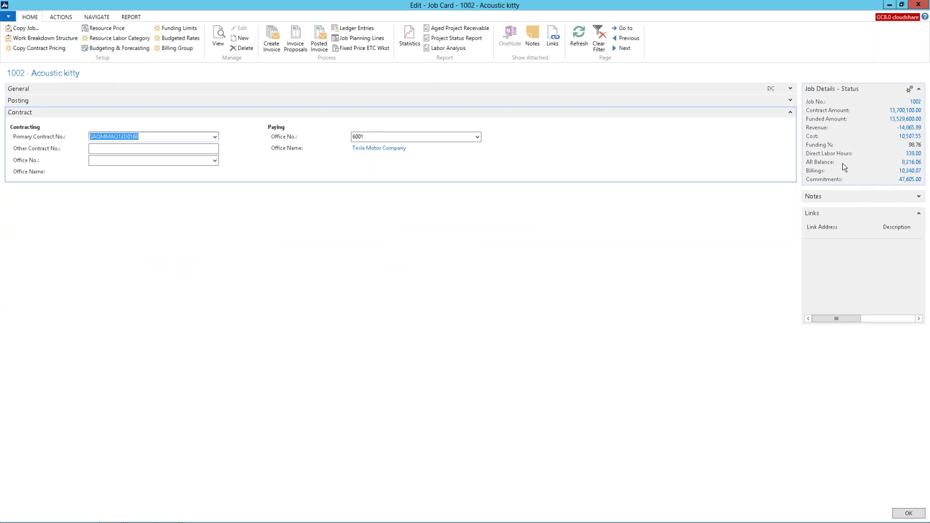
# Examine the customer ledger entries behind the job's AR balance, including invoice SI00068, and close them
pyautogui.click(909, 163)
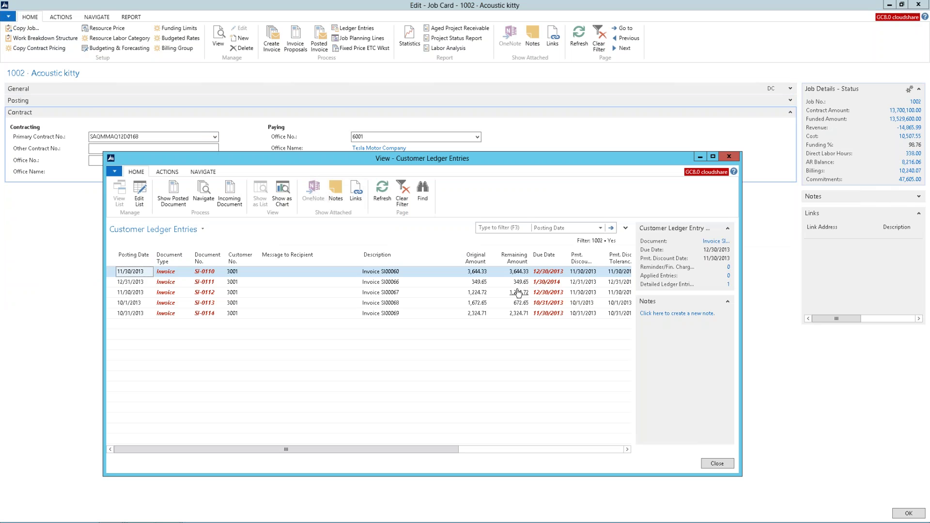
pyautogui.click(369, 304)
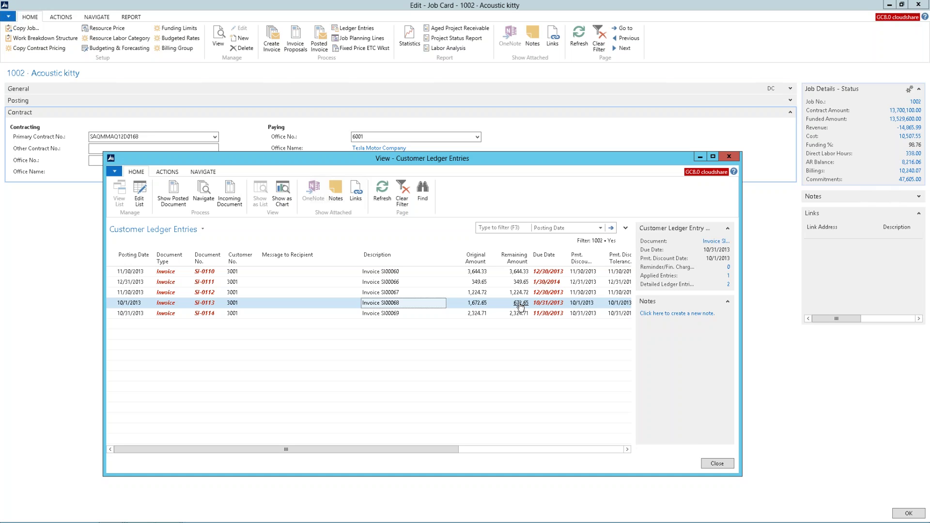
pyautogui.click(727, 157)
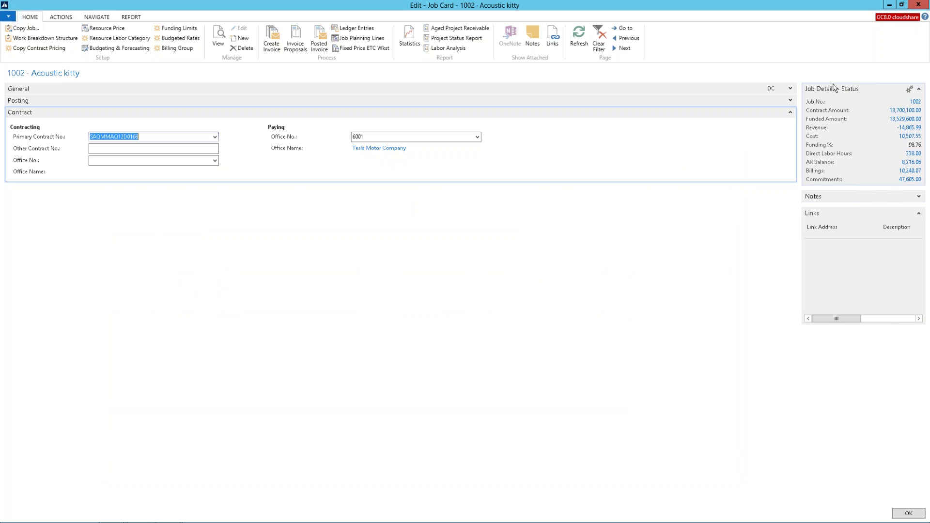
# Open the job's work breakdown structure, move its window clear of the contract details, and widen the Description column
pyautogui.click(23, 39)
pyautogui.click(49, 39)
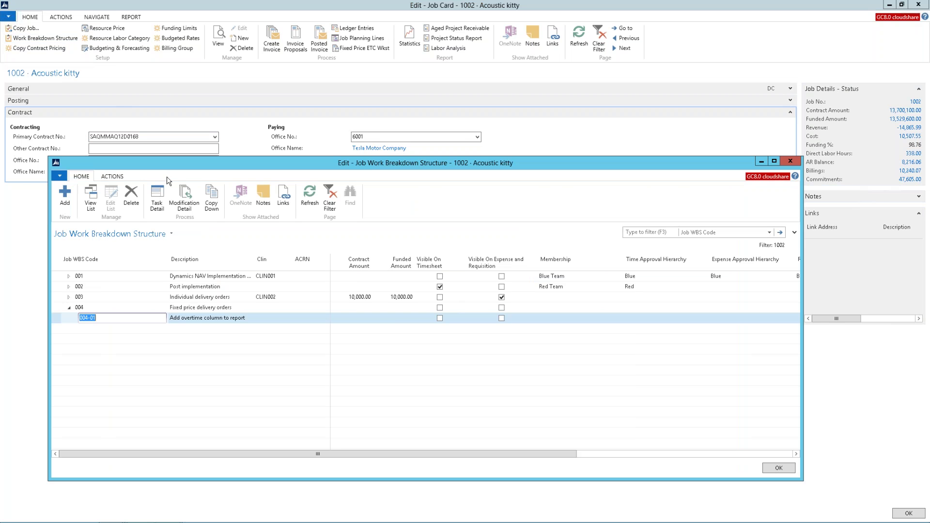
pyautogui.moveTo(166, 163); pyautogui.dragTo(126, 190)
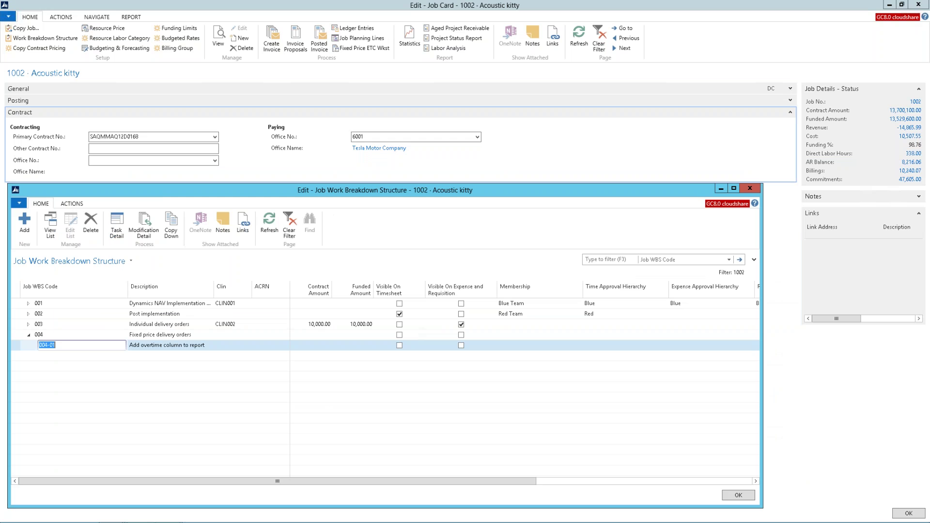
pyautogui.moveTo(226, 287); pyautogui.dragTo(242, 288)
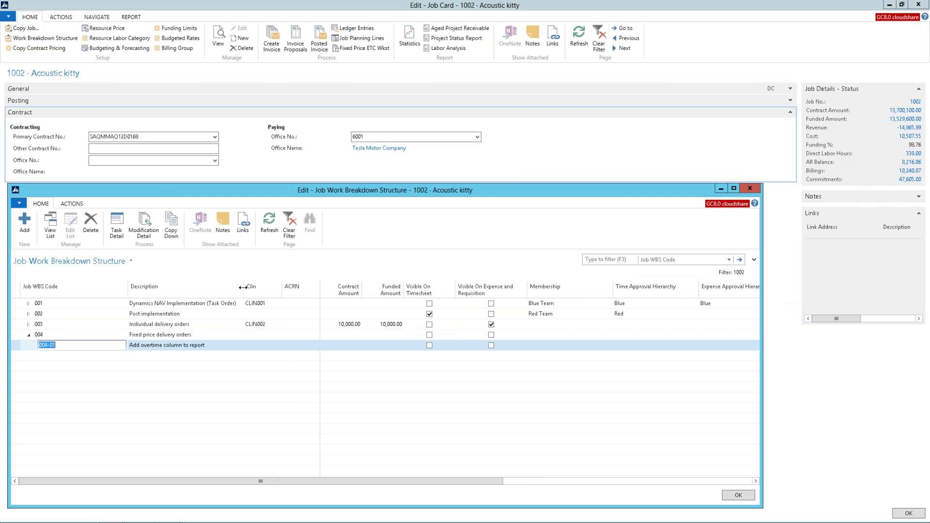
# Expand WBS code 001, Dynamics NAV Implementation, and examine its tasks from 001-01 to 001-07 with their contract and funded amounts
pyautogui.click(28, 304)
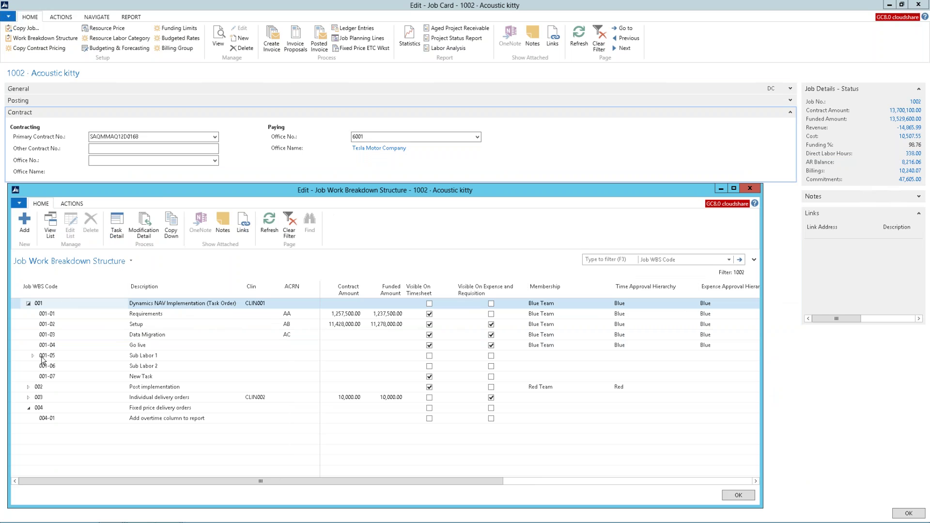
pyautogui.click(40, 314)
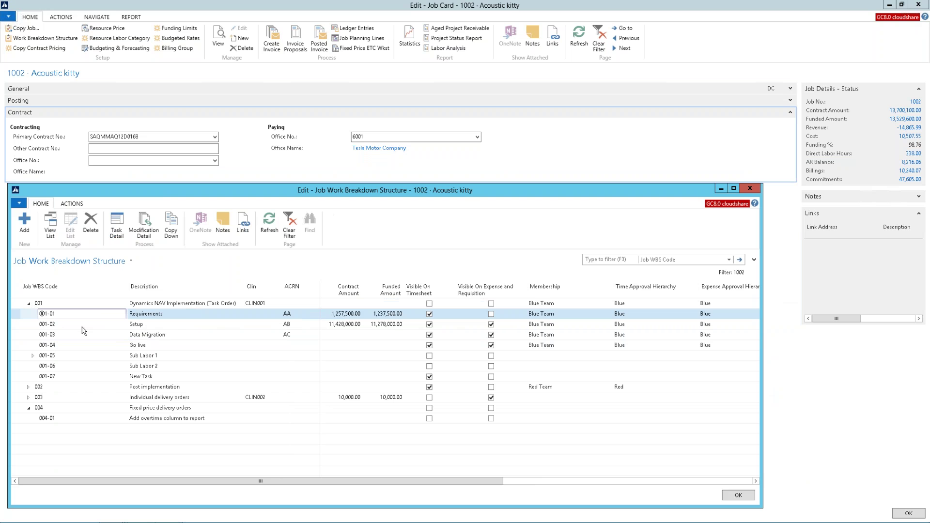
pyautogui.click(19, 316)
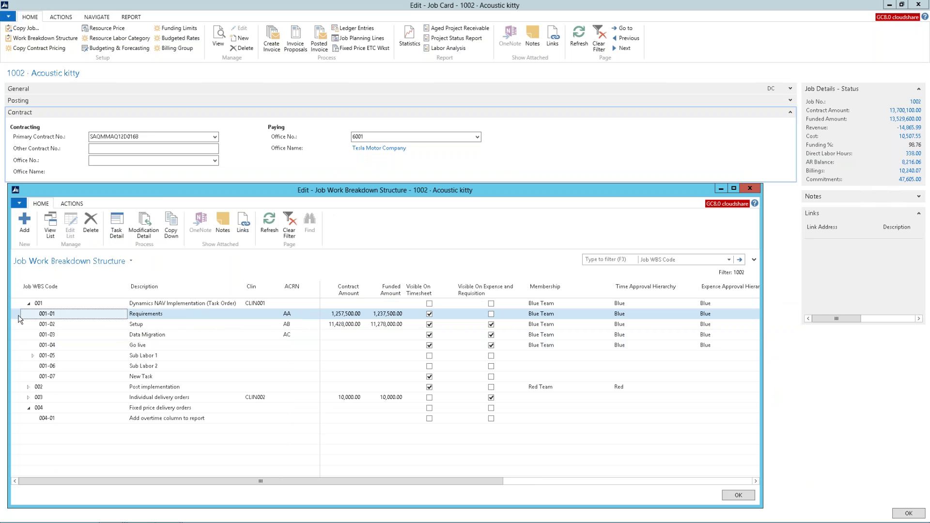
pyautogui.keyDown('shift'); pyautogui.click(19, 325); pyautogui.keyUp('shift')
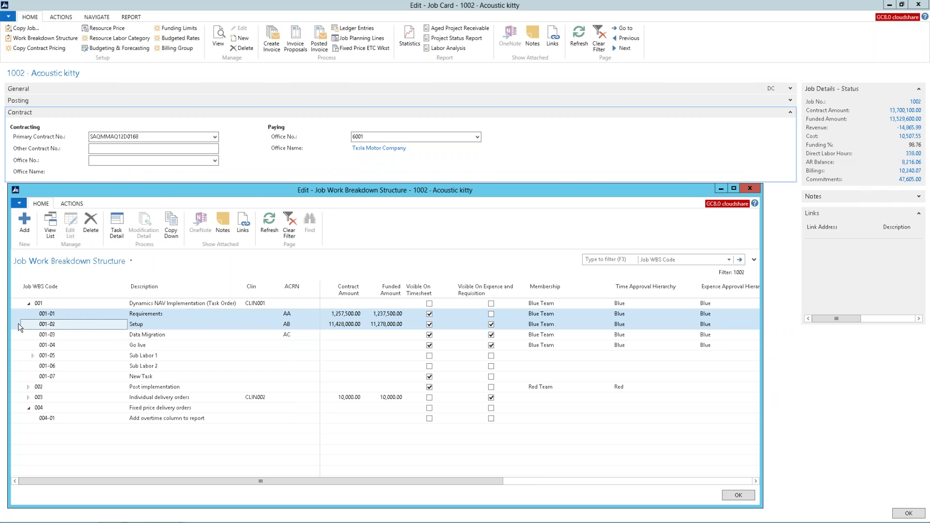
pyautogui.click(20, 316)
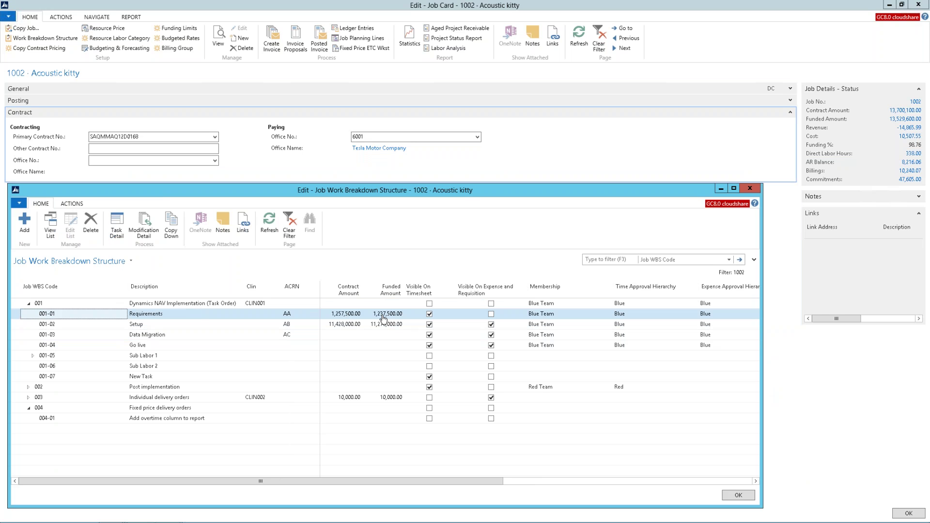
pyautogui.click(15, 304)
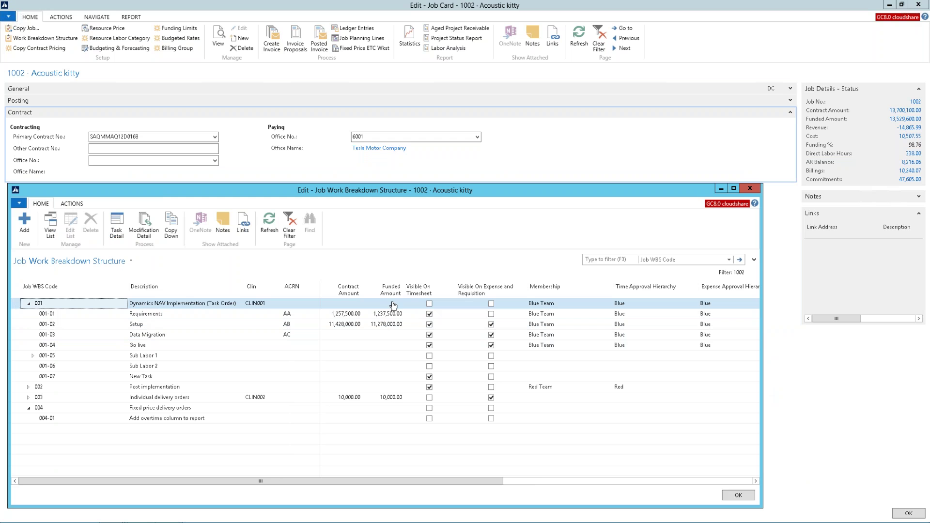
pyautogui.click(22, 315)
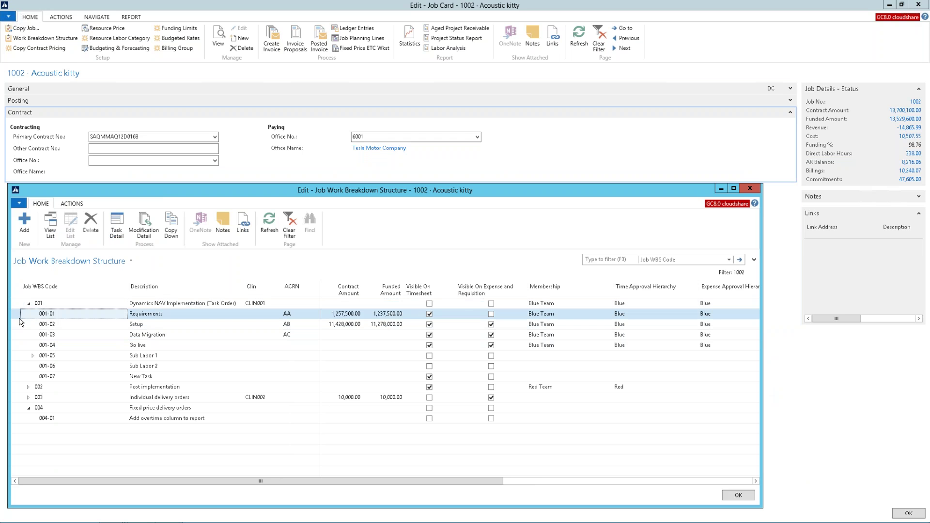
pyautogui.moveTo(23, 332); pyautogui.dragTo(27, 377)
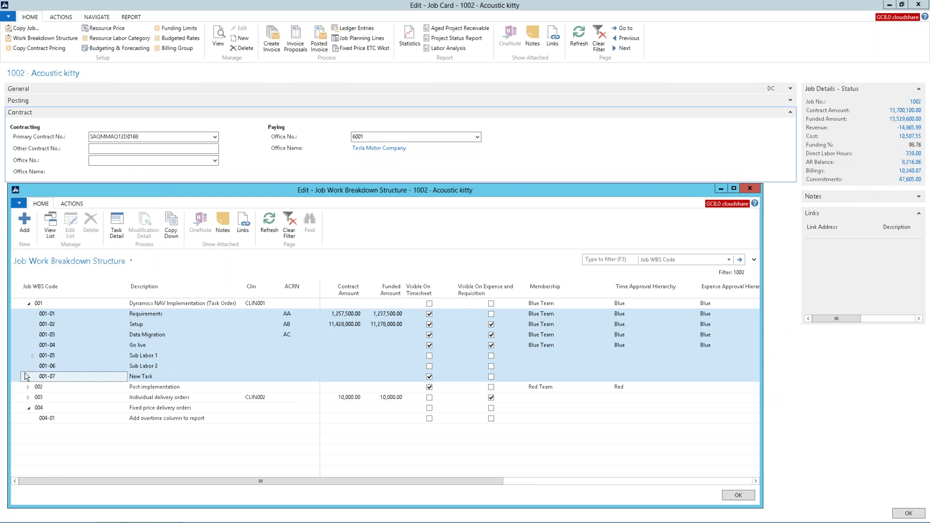
# Open the modification detail of the Requirements task and add a line described as Mod #8 with starting date 10/22/2015
pyautogui.click(142, 314)
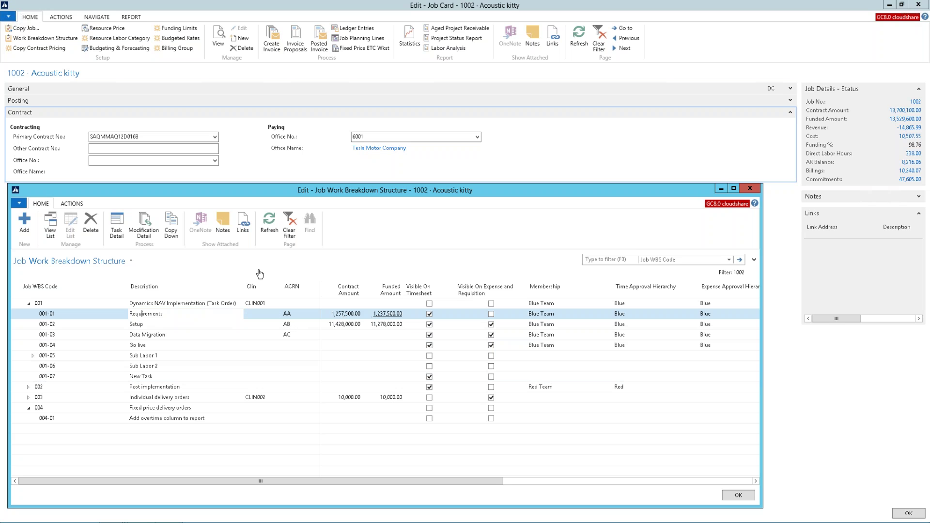
pyautogui.click(139, 233)
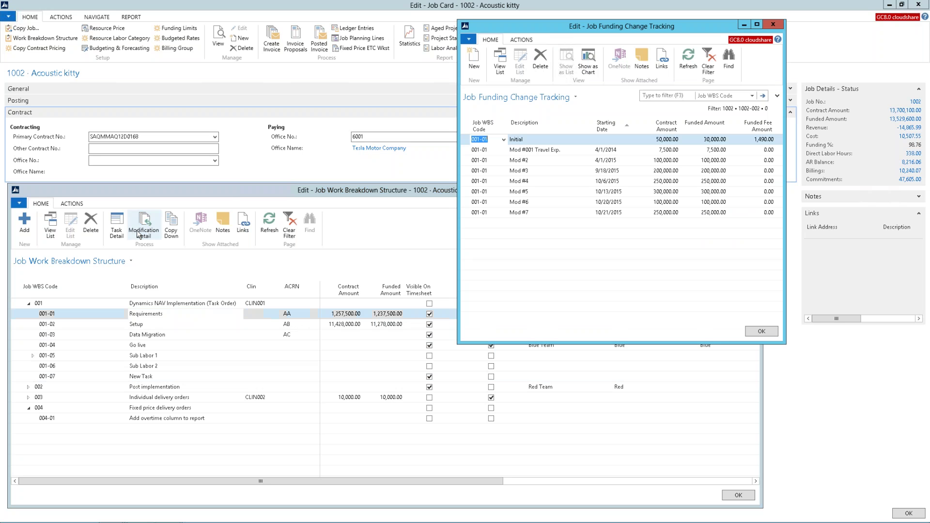
pyautogui.click(526, 224)
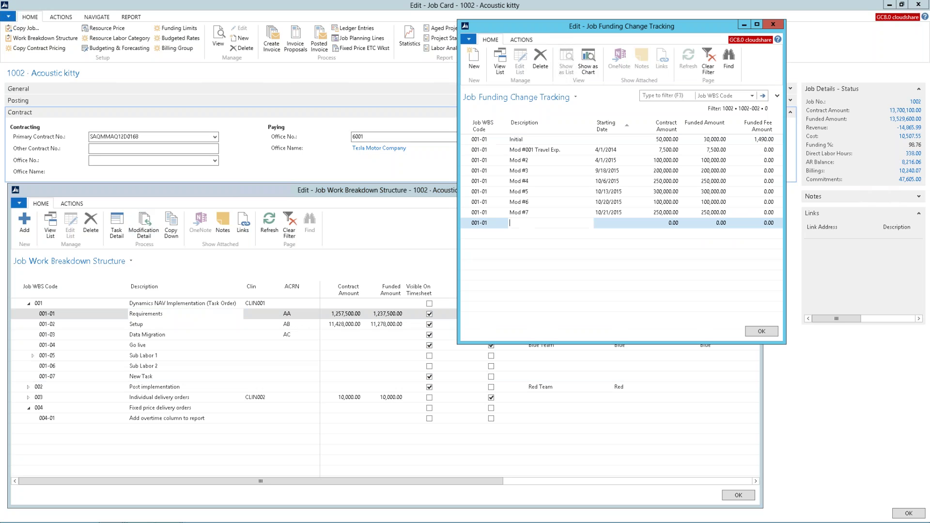
pyautogui.write('Mod #8')
pyautogui.press('Tab')
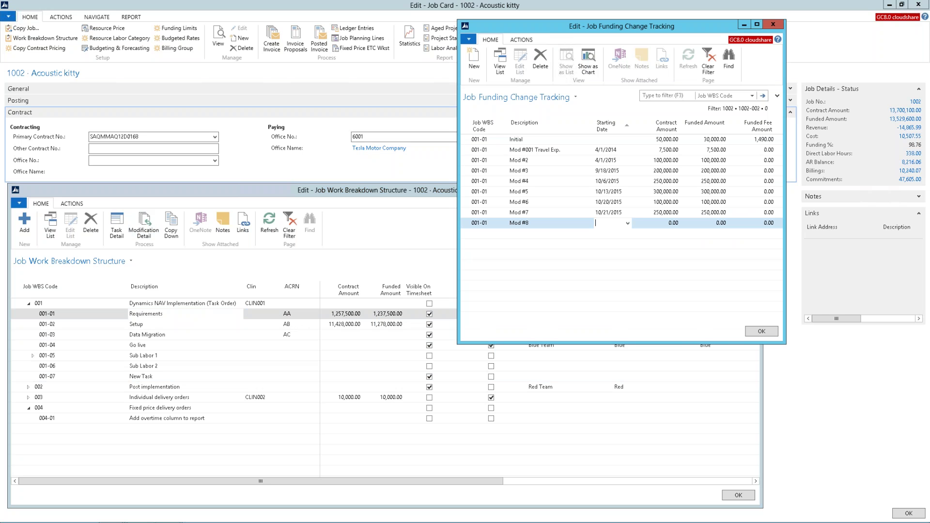
pyautogui.write('t')
pyautogui.press('Tab')
# Set the contract amount and the funded amount of Mod #8 to 300,000 each and close the funding change tracking
pyautogui.write('300000')
pyautogui.press('Tab')
pyautogui.write('300,0')
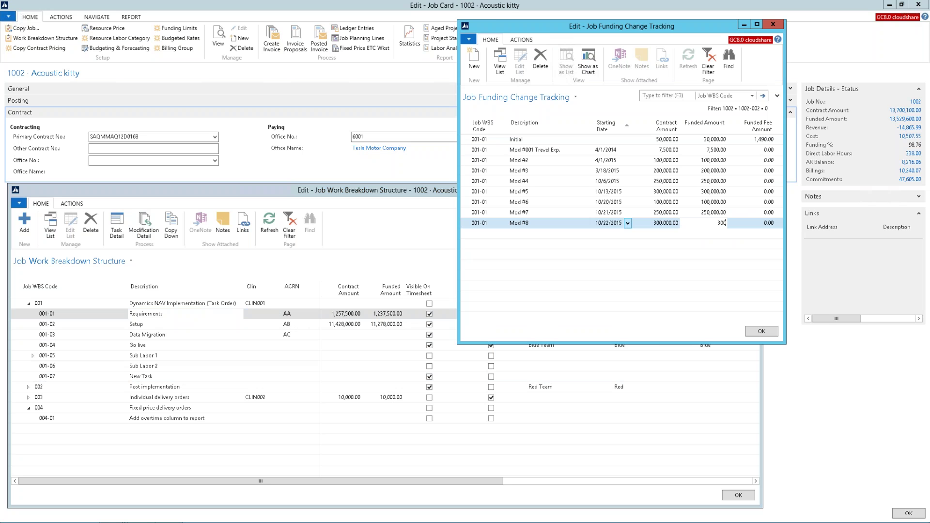
pyautogui.write('00')
pyautogui.press('Tab')
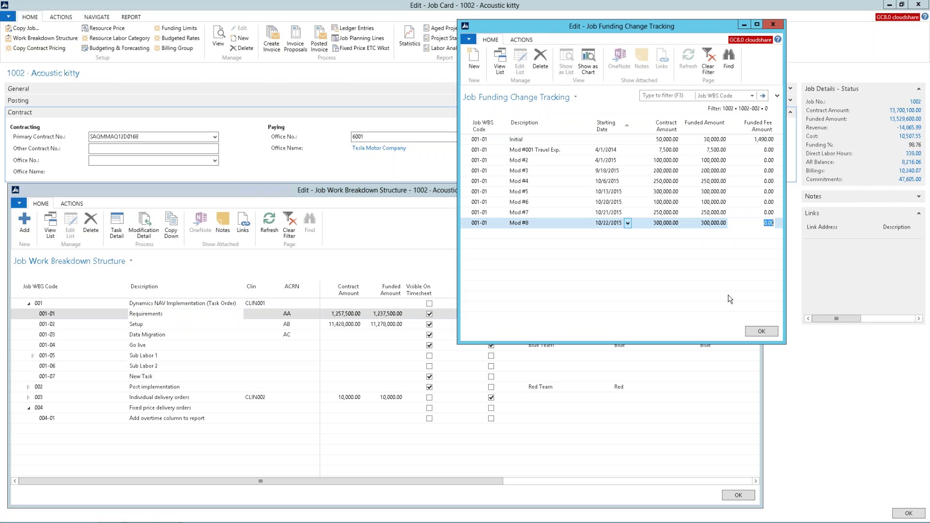
pyautogui.click(759, 331)
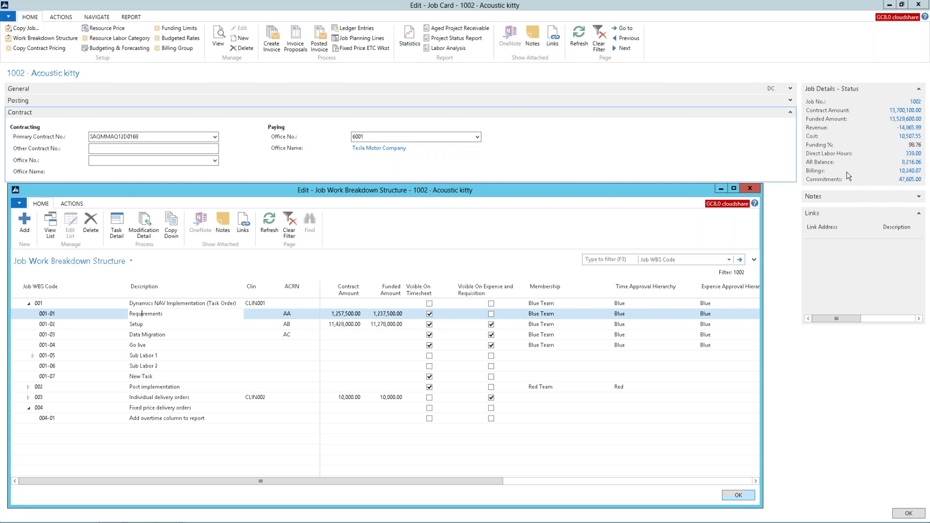
# Close and reopen the job's work breakdown structure, then expand code 001 to review the Requirements task's contract and funded amounts
pyautogui.click(744, 497)
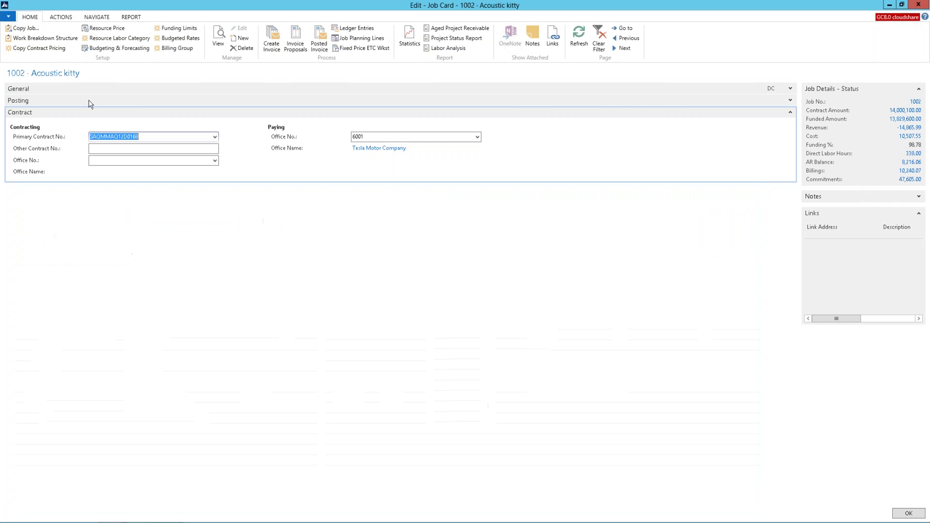
pyautogui.click(34, 38)
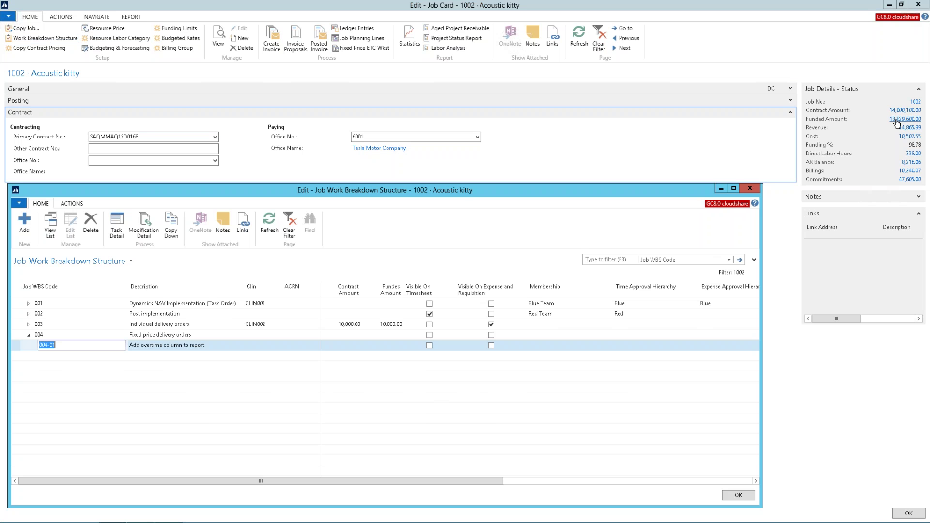
pyautogui.click(27, 305)
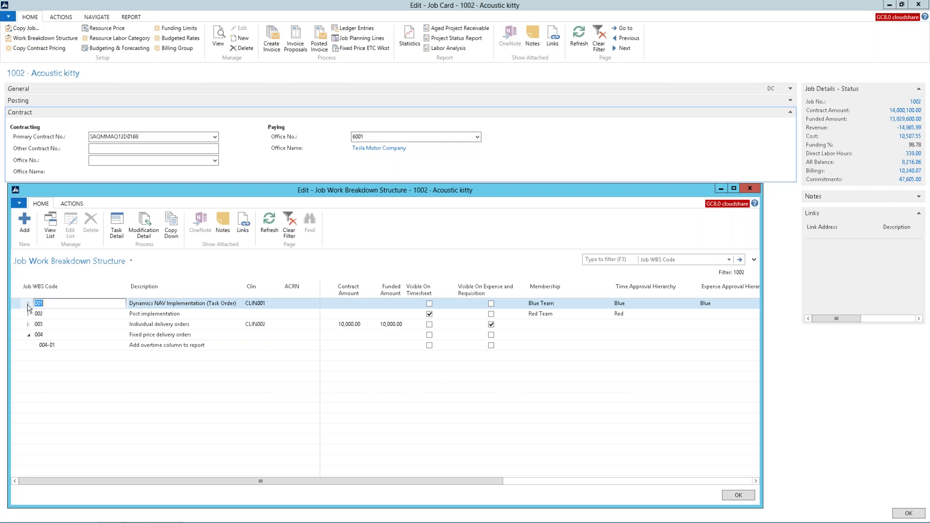
pyautogui.click(27, 304)
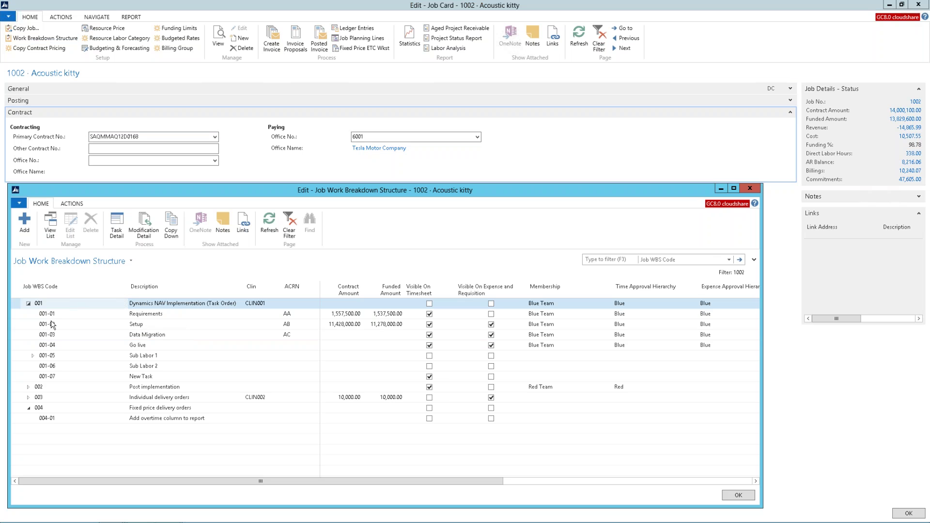
pyautogui.click(68, 318)
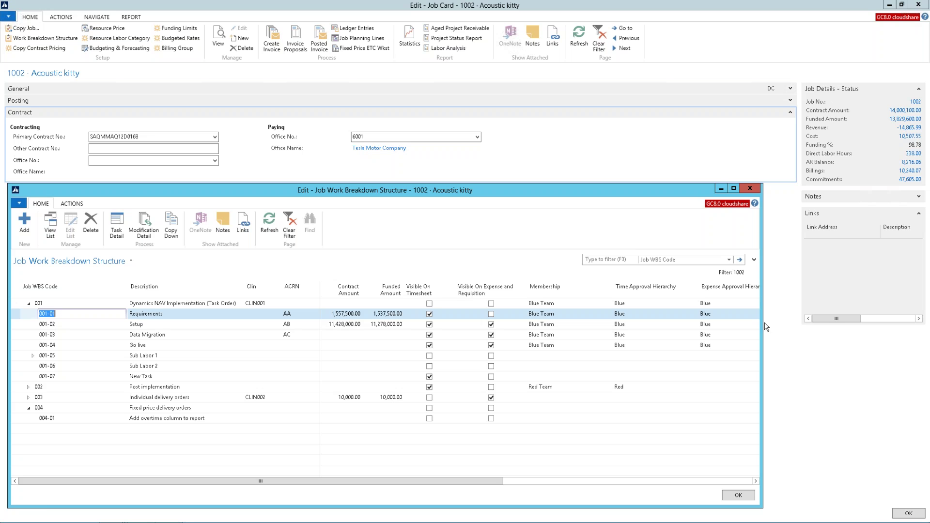
# Widen the work breakdown structure window and examine the Blue Team membership detail of the Requirements task, including the visibility dates
pyautogui.moveTo(761, 324); pyautogui.dragTo(854, 324)
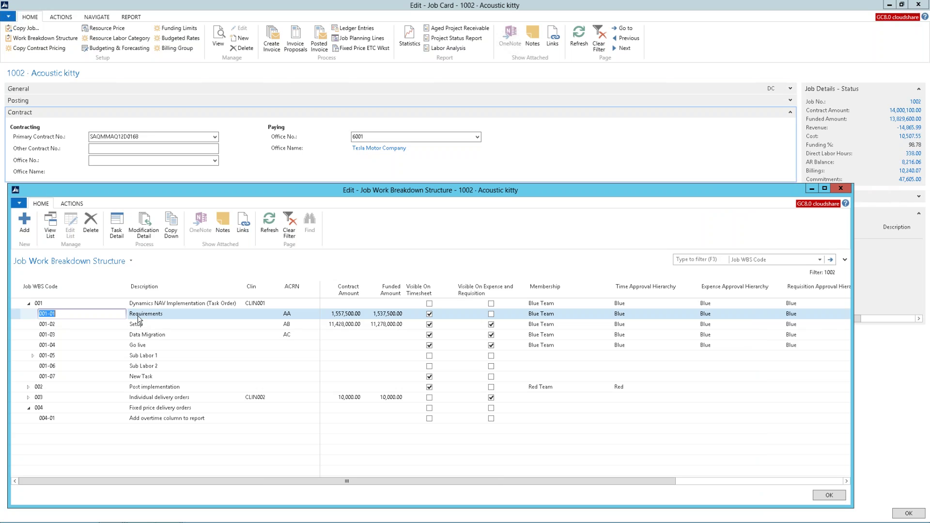
pyautogui.click(572, 319)
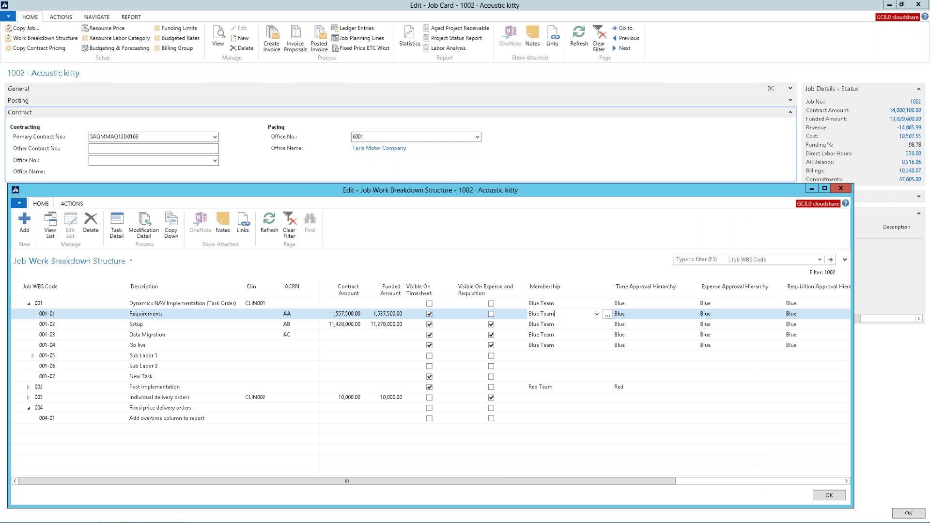
pyautogui.click(607, 317)
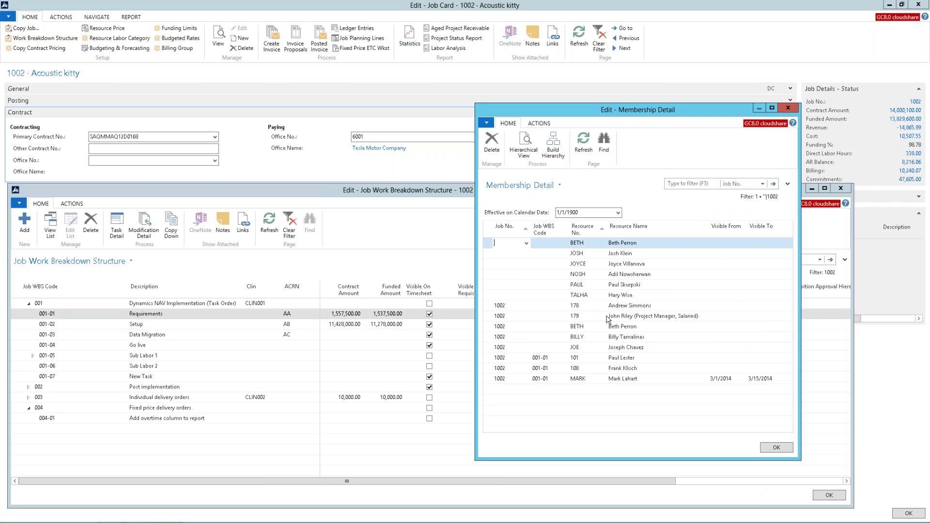
pyautogui.click(622, 382)
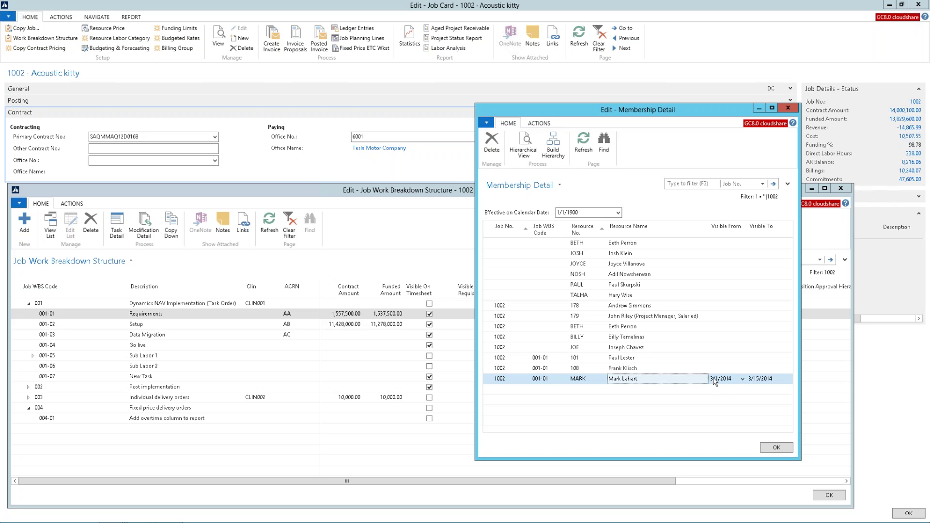
pyautogui.press('Escape')
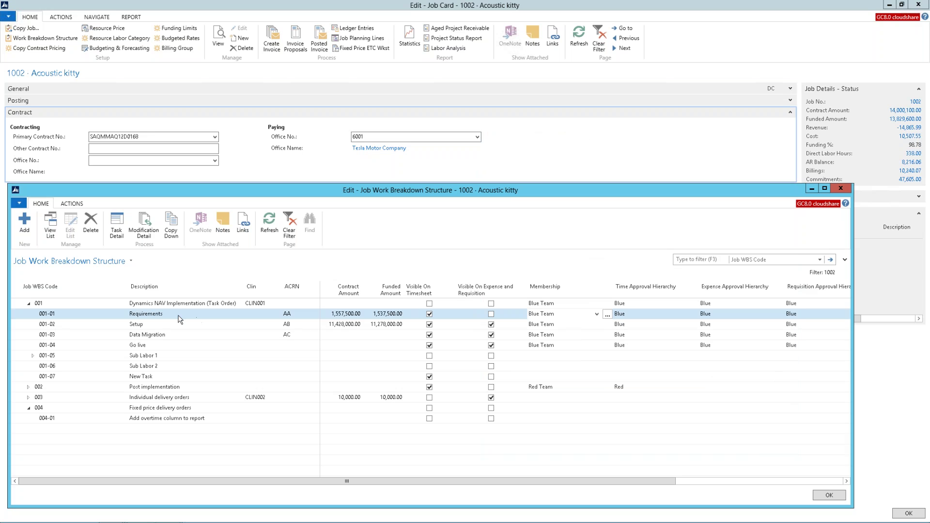
# Examine the Requirements task's detail card, including its dates and its revenue recognition and billing settings, and close it
pyautogui.click(116, 225)
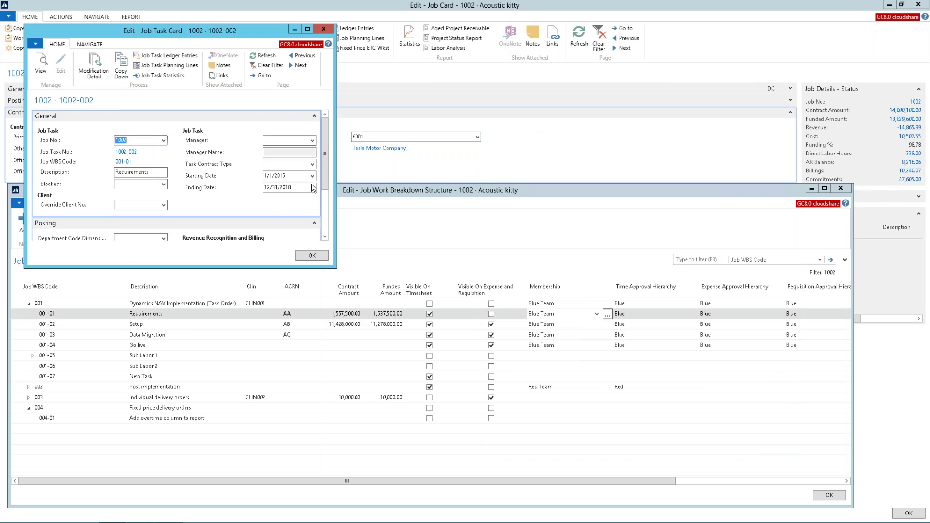
pyautogui.moveTo(323, 157); pyautogui.dragTo(324, 181)
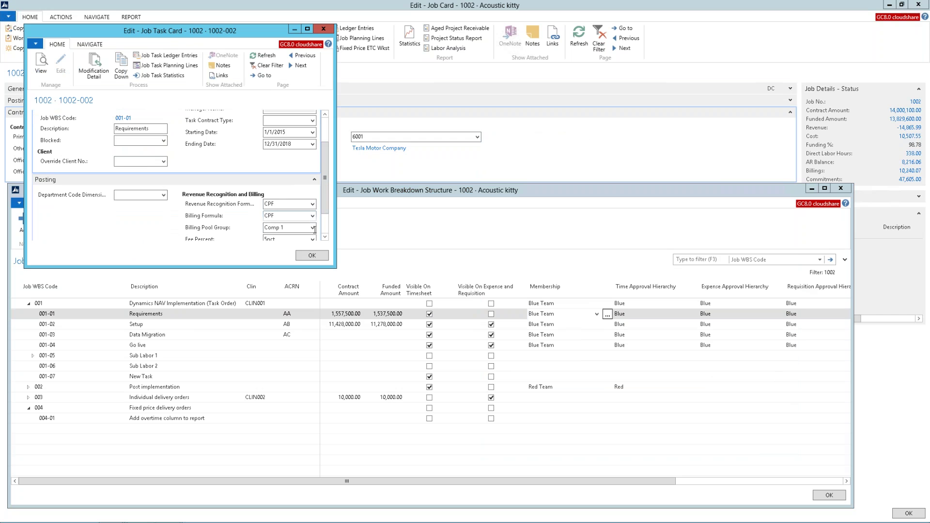
pyautogui.click(327, 235)
pyautogui.click(327, 236)
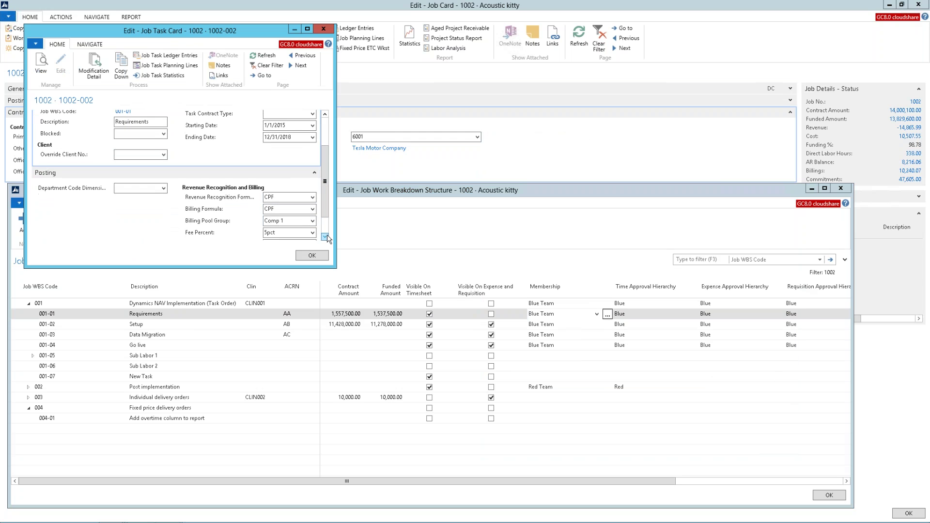
pyautogui.click(327, 235)
pyautogui.click(327, 236)
pyautogui.click(327, 235)
pyautogui.click(327, 235)
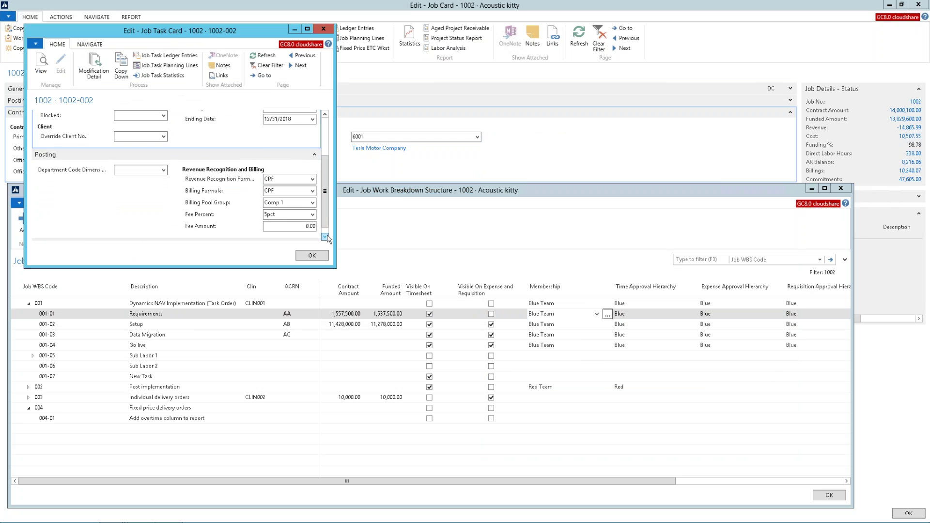
pyautogui.click(311, 257)
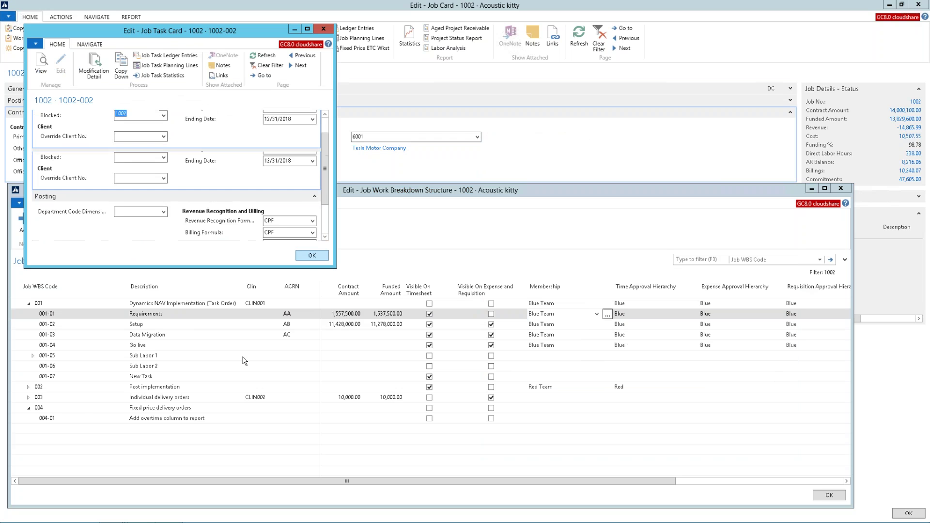
# Examine the posting details on the task card of 004, Fixed price delivery orders, and return to the job card
pyautogui.click(76, 411)
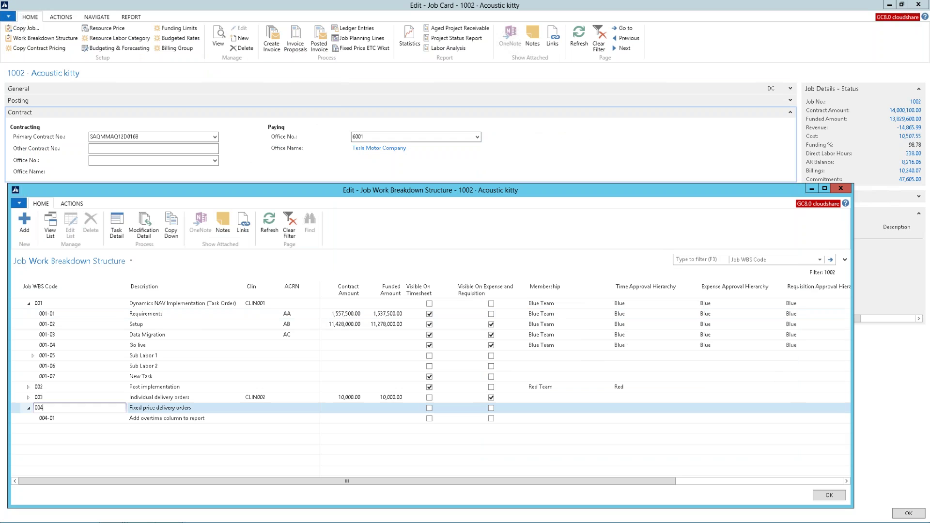
pyautogui.click(117, 224)
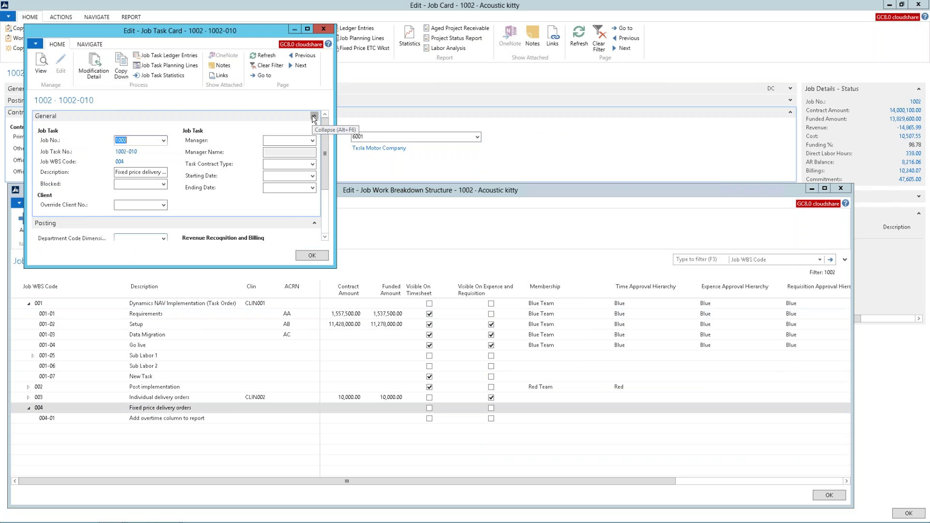
pyautogui.click(312, 118)
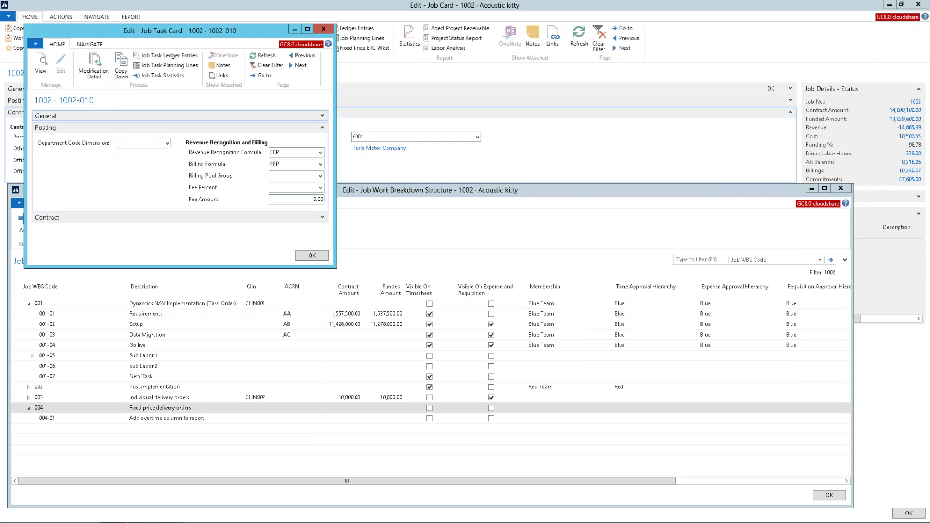
pyautogui.press('Escape')
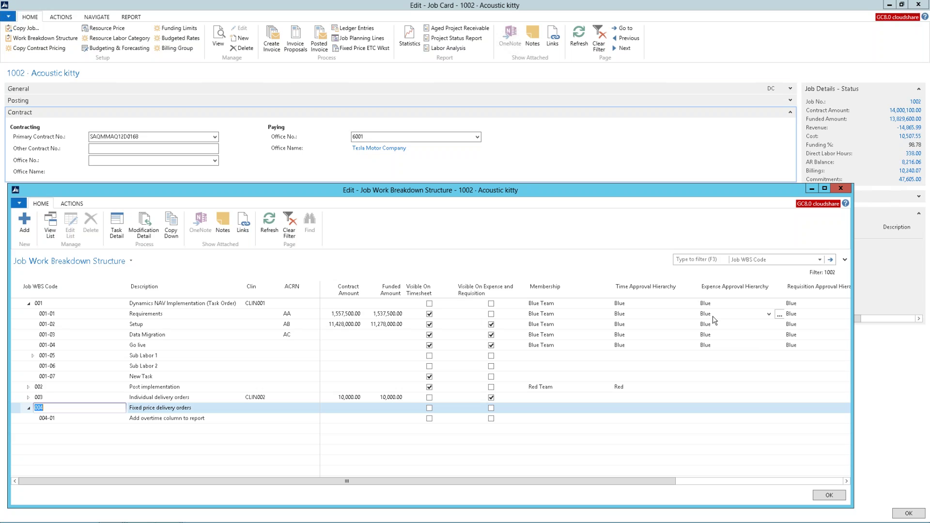
pyautogui.press('Escape')
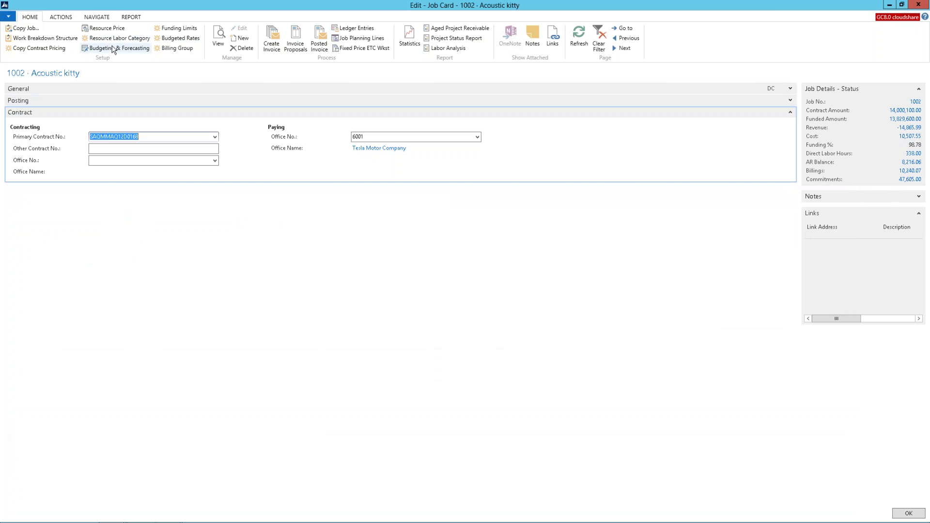
# Open the job's budgeting and forecasting matrix, examine the available budget numbers, and close it
pyautogui.click(114, 50)
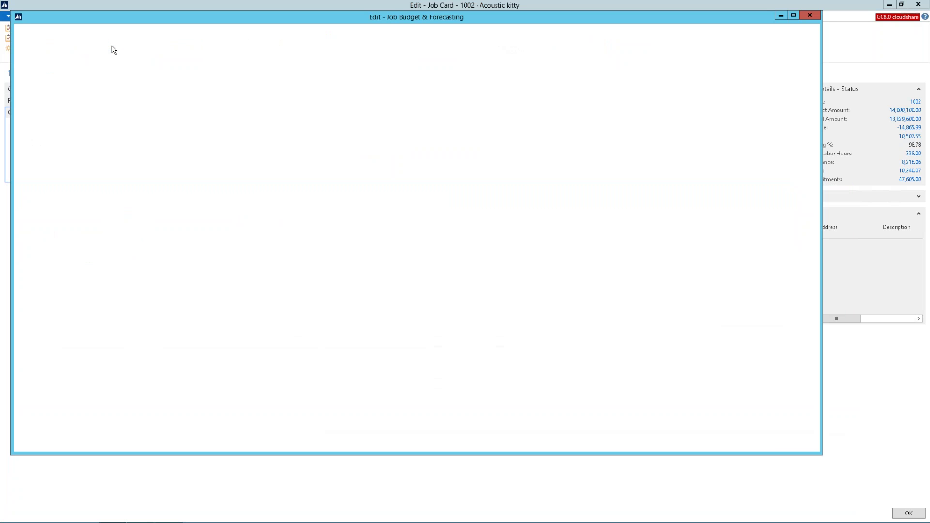
pyautogui.moveTo(294, 20); pyautogui.dragTo(317, 148)
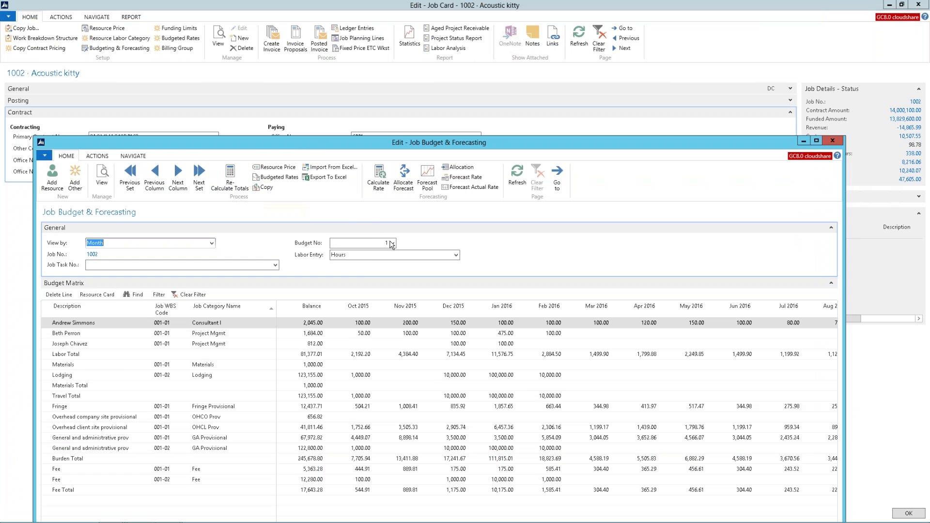
pyautogui.click(392, 243)
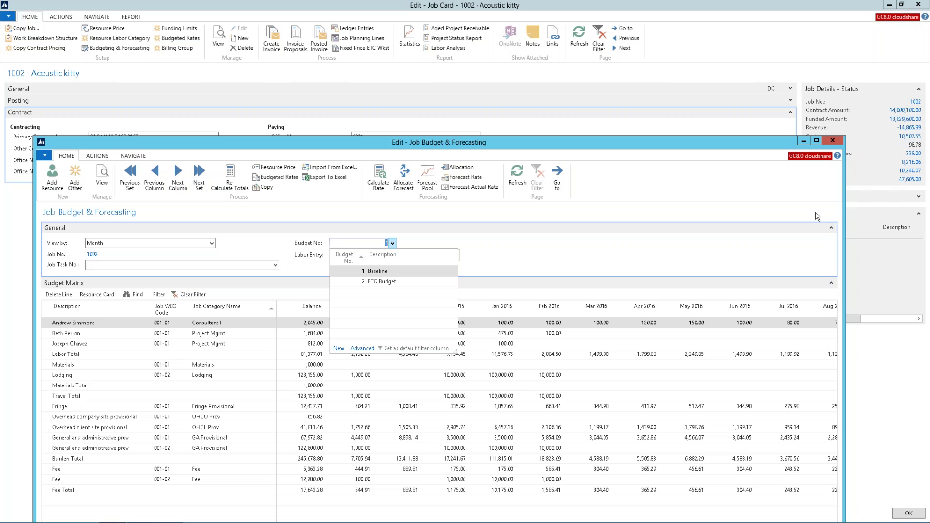
pyautogui.click(832, 143)
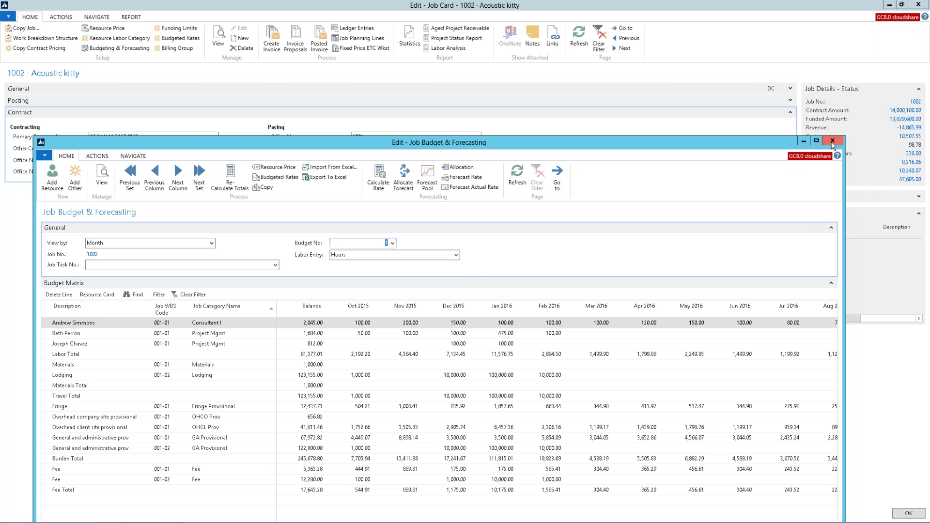
pyautogui.click(832, 141)
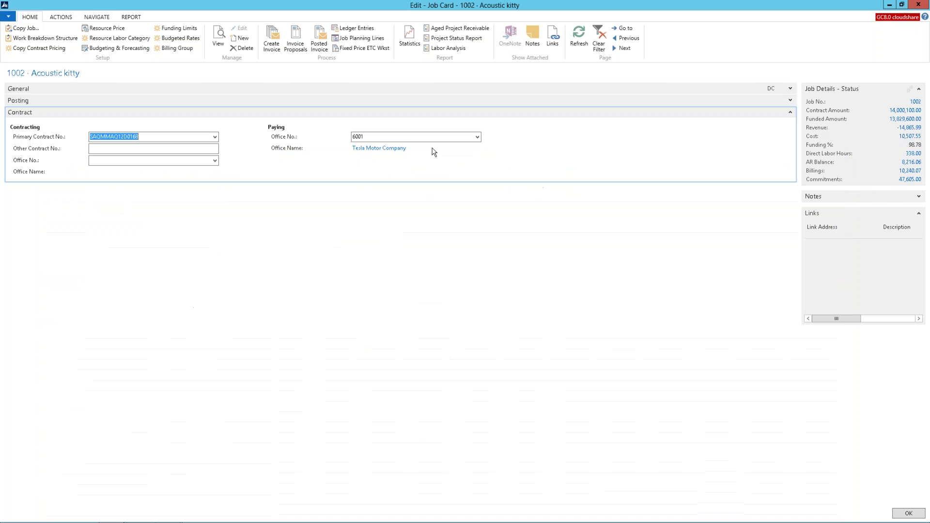
# Open the job's alerts, examine the WBS code choices, alert percentages and e-mail recipient columns, and close the list
pyautogui.click(61, 19)
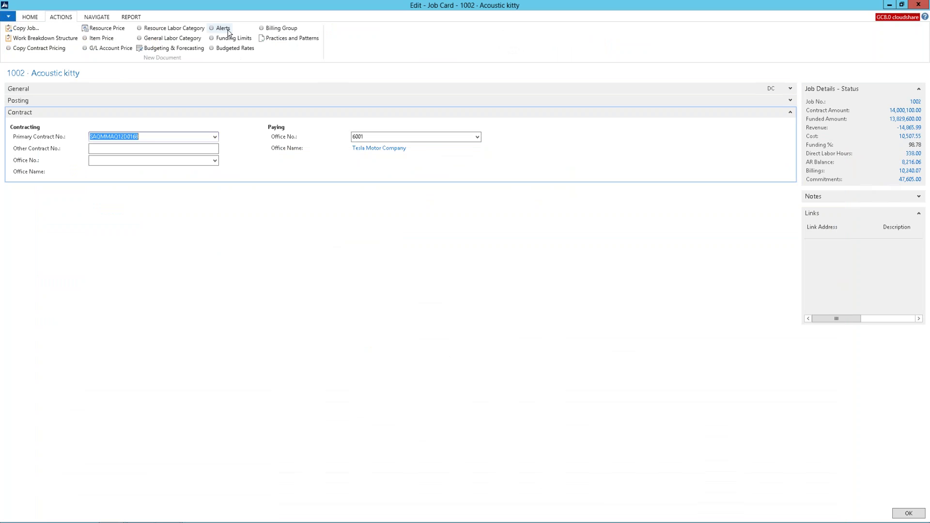
pyautogui.click(223, 28)
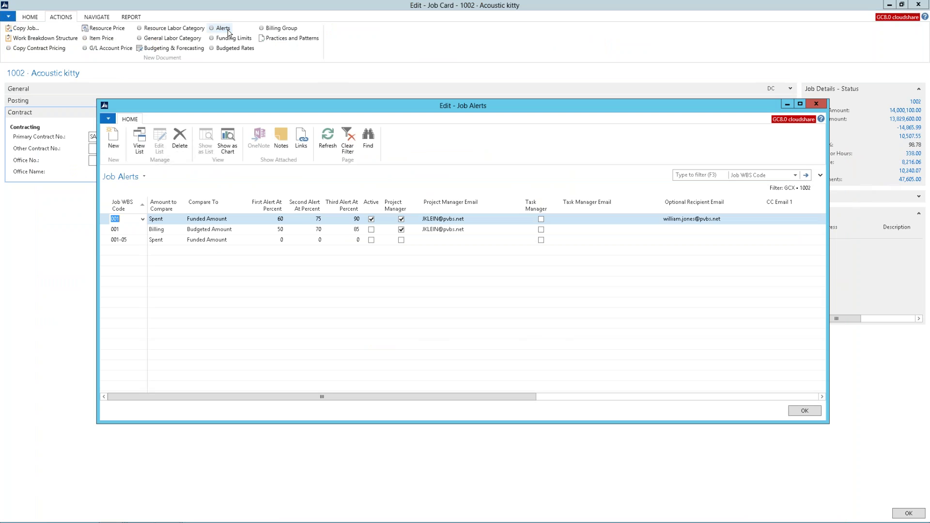
pyautogui.click(142, 220)
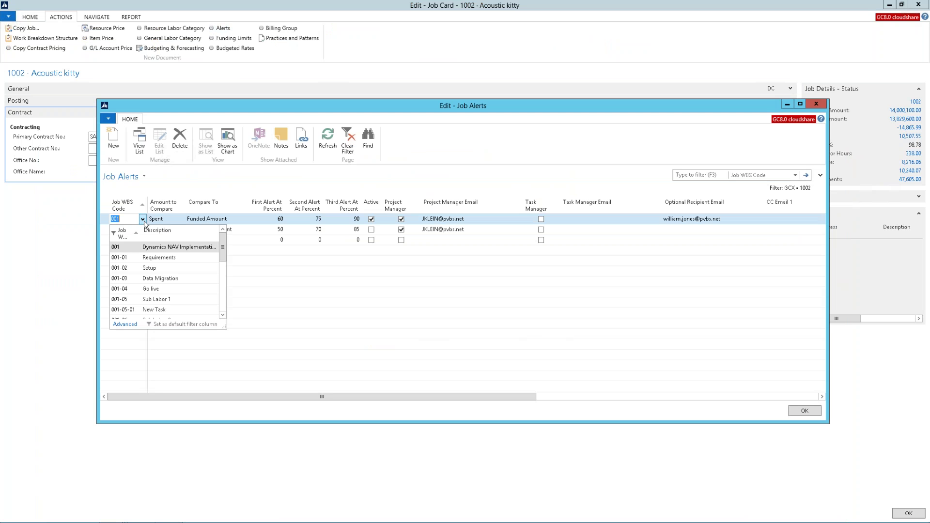
pyautogui.press('Escape')
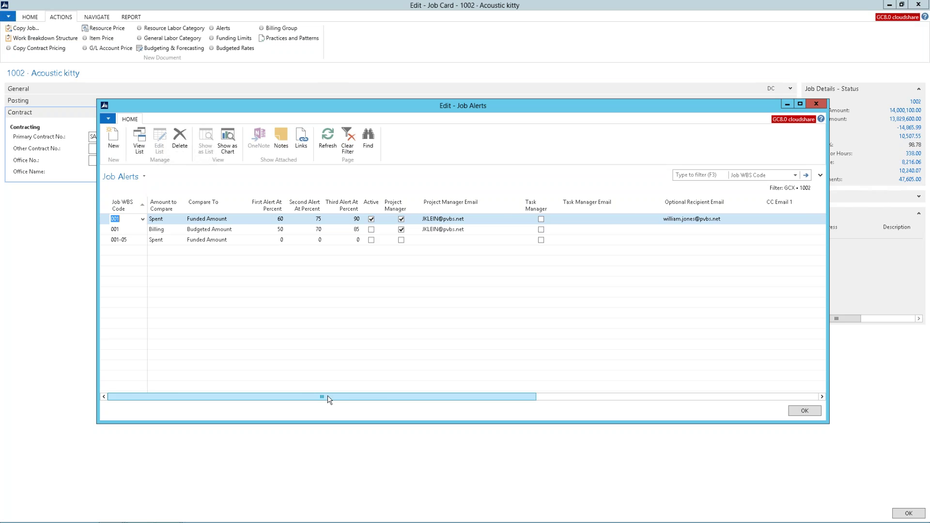
pyautogui.moveTo(327, 395); pyautogui.dragTo(360, 396)
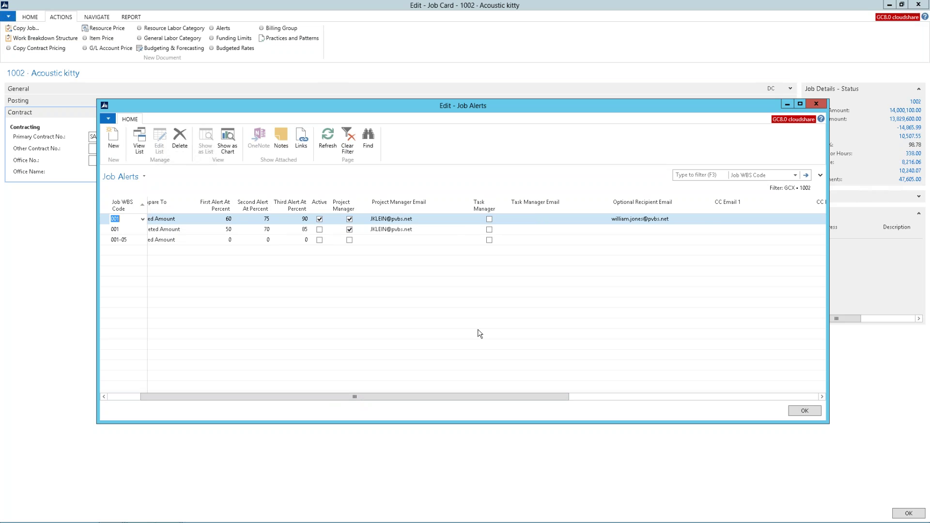
pyautogui.moveTo(567, 397); pyautogui.dragTo(618, 410)
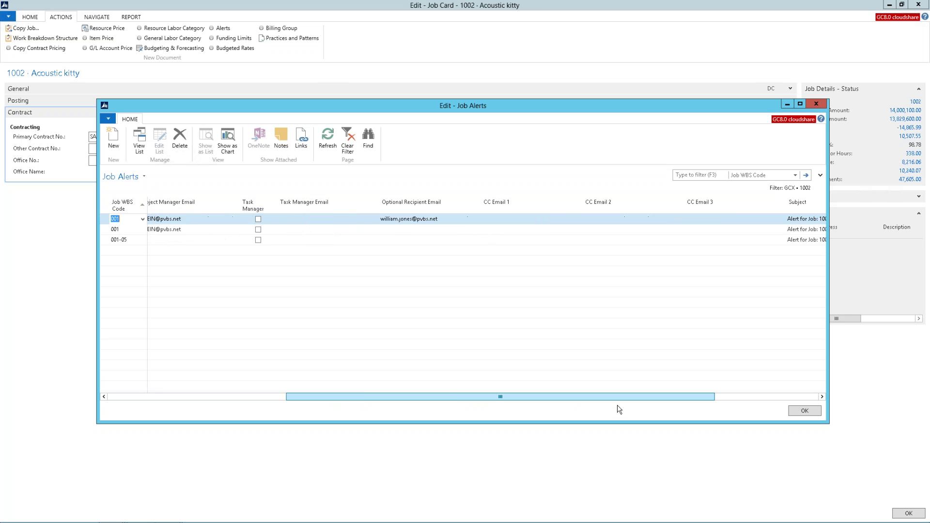
pyautogui.click(816, 103)
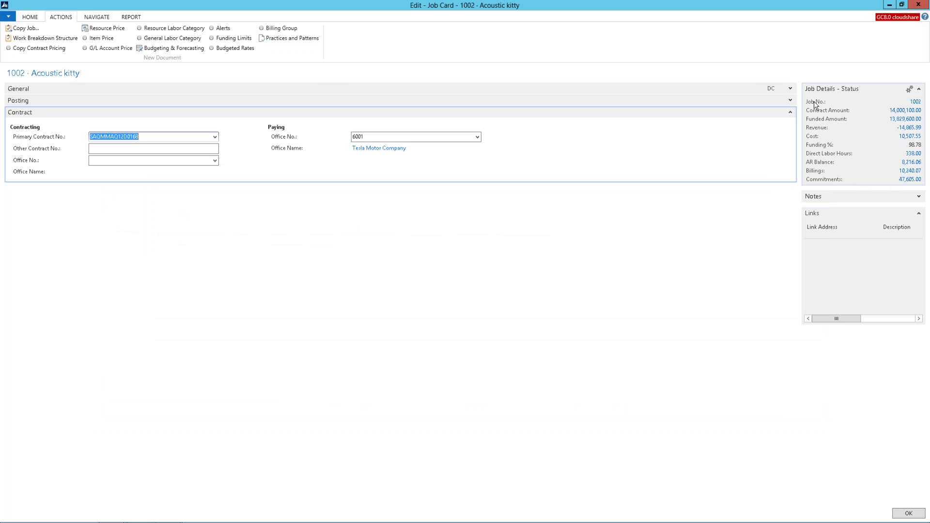
# Close the Acoustic kitty job card and open the card of job 2025, Operation morning light
pyautogui.press('Escape')
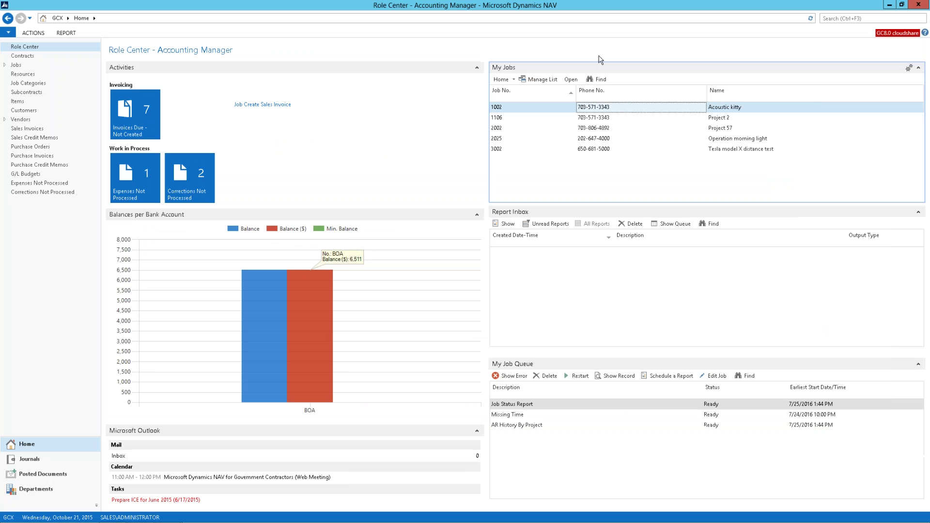
pyautogui.click(605, 140)
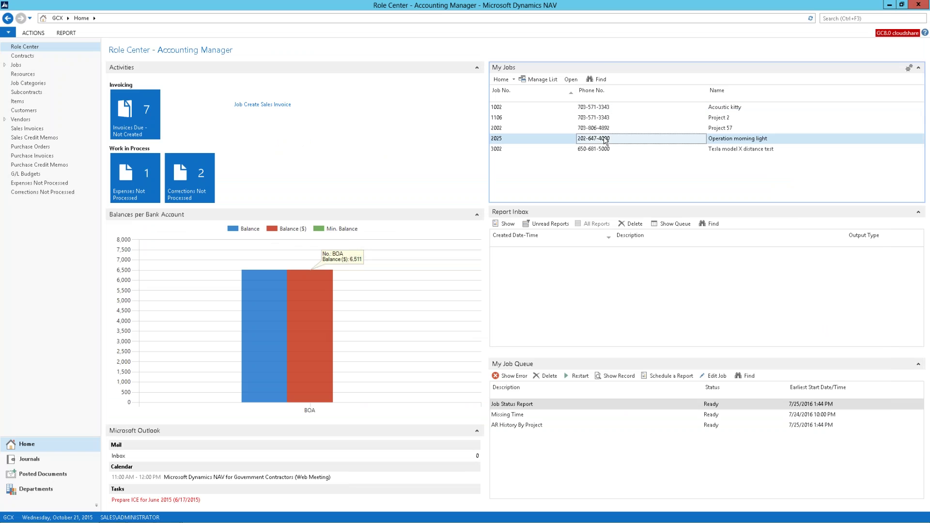
pyautogui.doubleClick(605, 139)
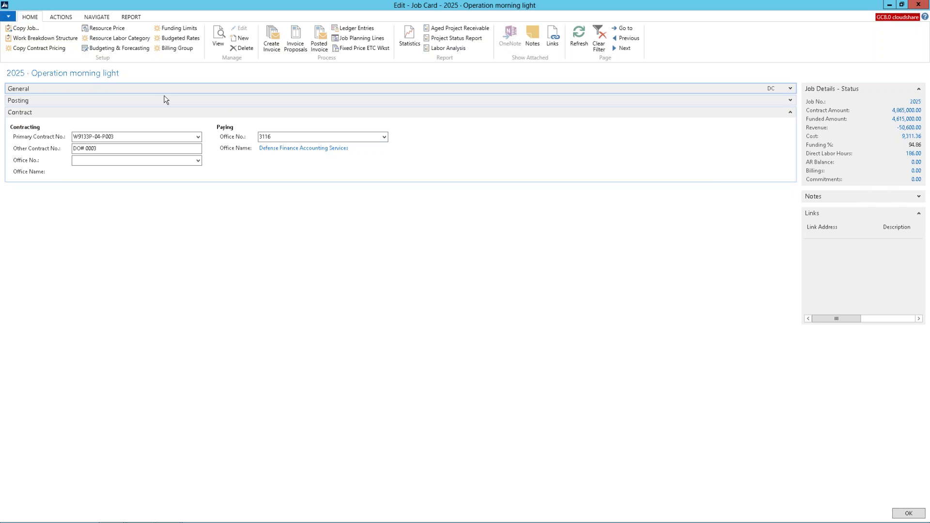
# Open the job's resource prices beside the card and examine the CONSULTANT I unit prices starting 1/1/2014 and 1/1/2015
pyautogui.click(100, 29)
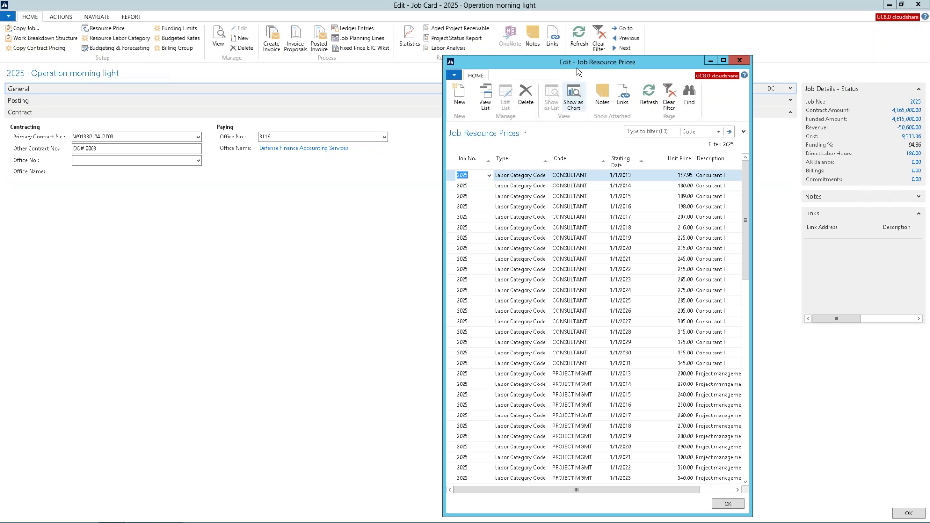
pyautogui.moveTo(577, 68); pyautogui.dragTo(686, 47)
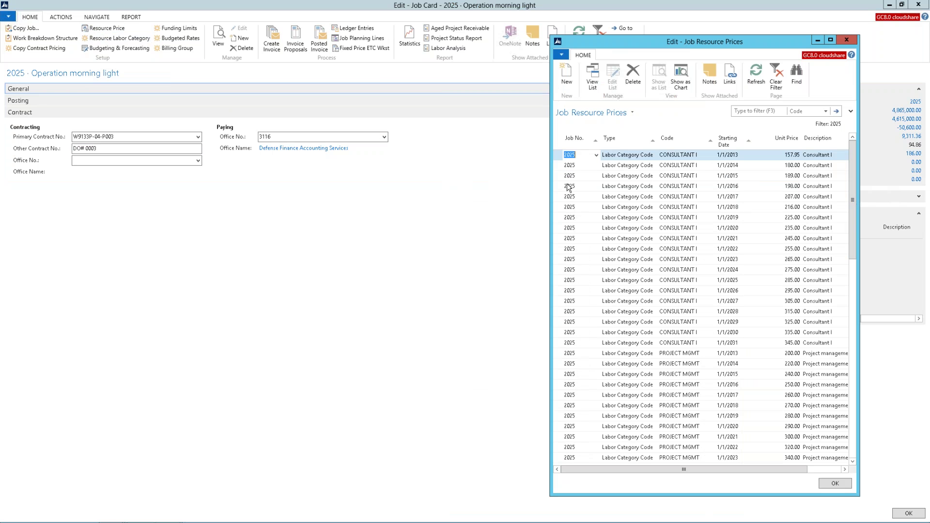
pyautogui.click(557, 165)
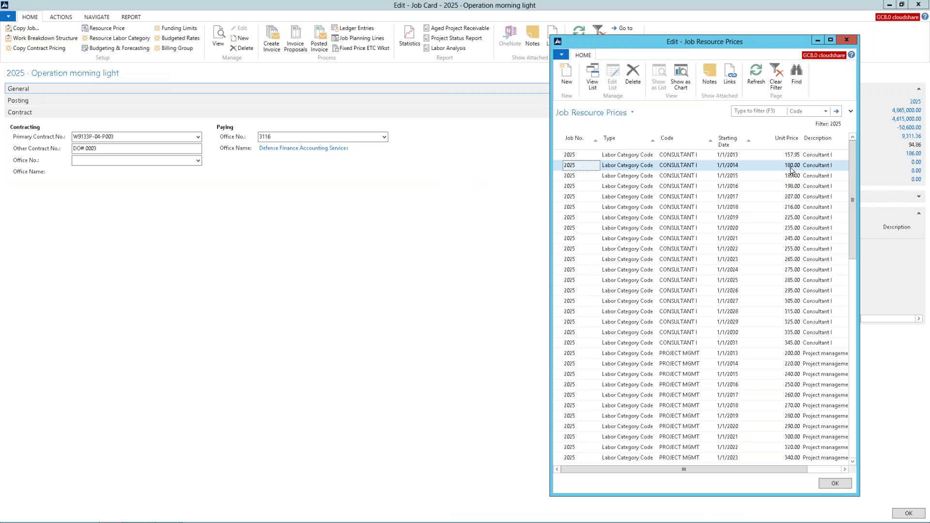
pyautogui.keyDown('shift'); pyautogui.click(558, 176); pyautogui.keyUp('shift')
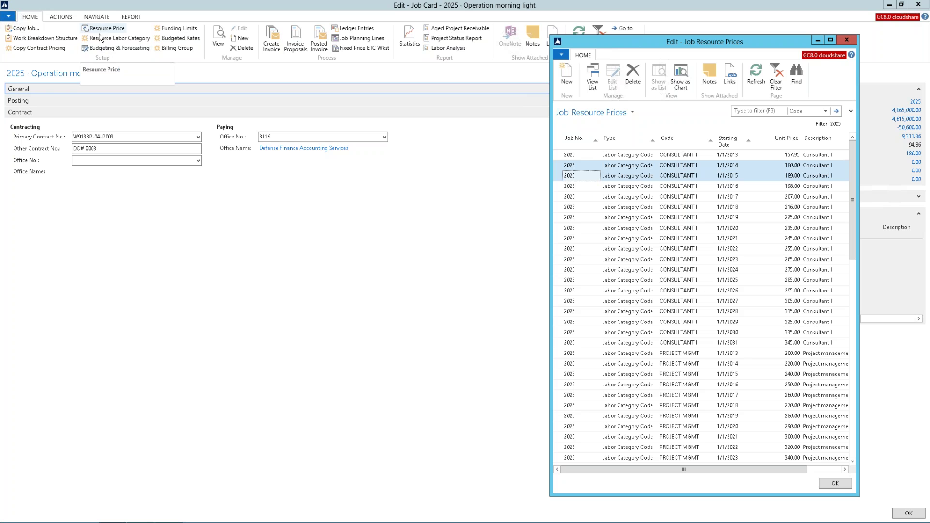
# Open the job's resource labor category defaults, enlarge the window, and filter the list to labor category TRAINER III
pyautogui.click(102, 38)
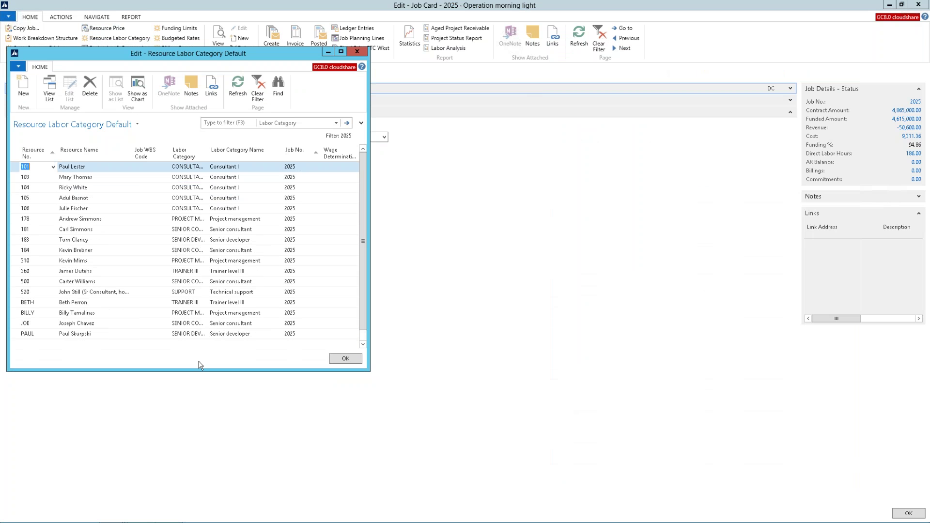
pyautogui.moveTo(198, 370); pyautogui.dragTo(194, 408)
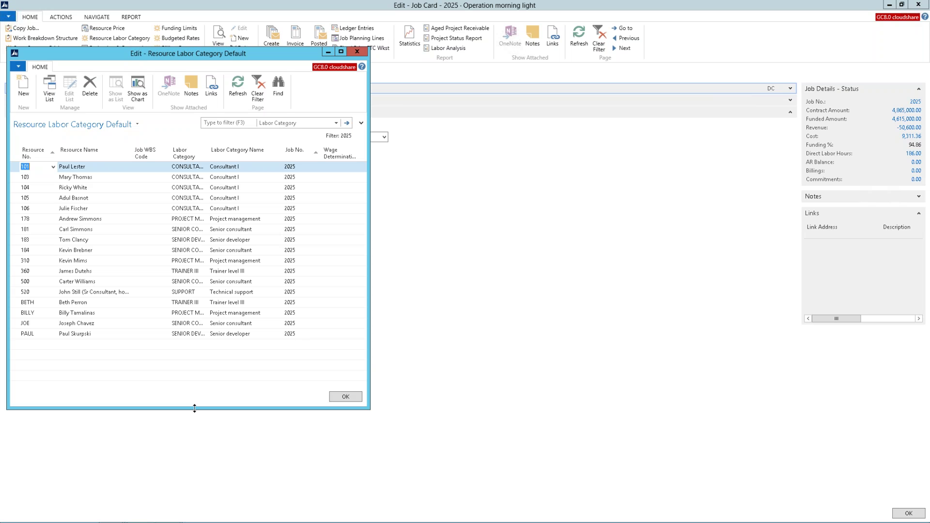
pyautogui.rightClick(187, 304)
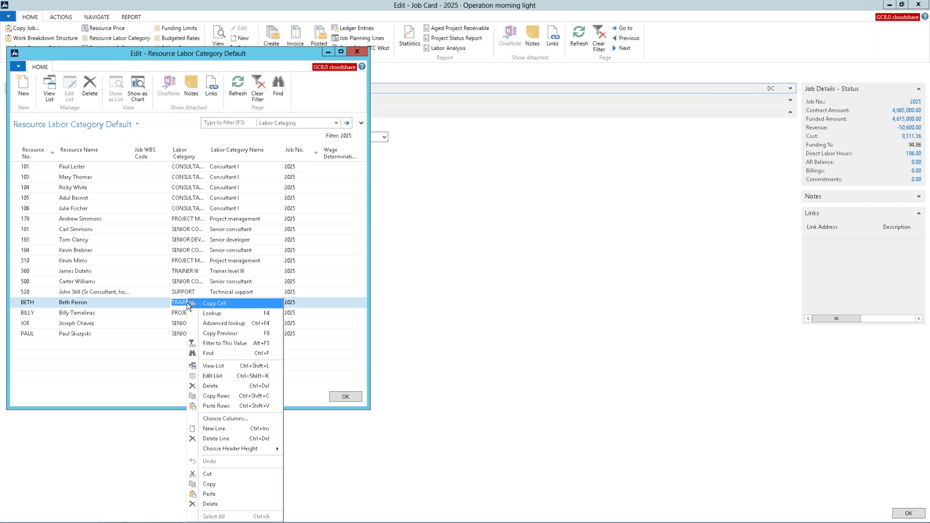
pyautogui.click(204, 344)
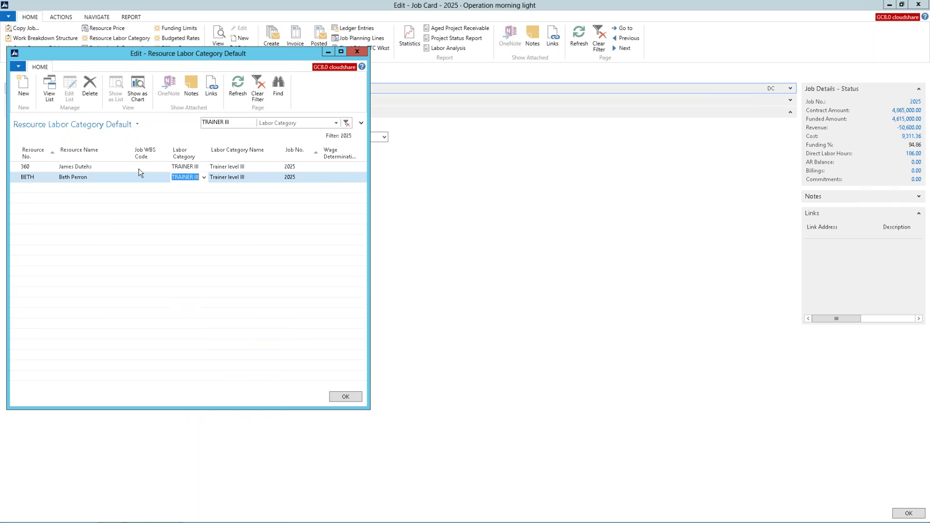
pyautogui.click(92, 168)
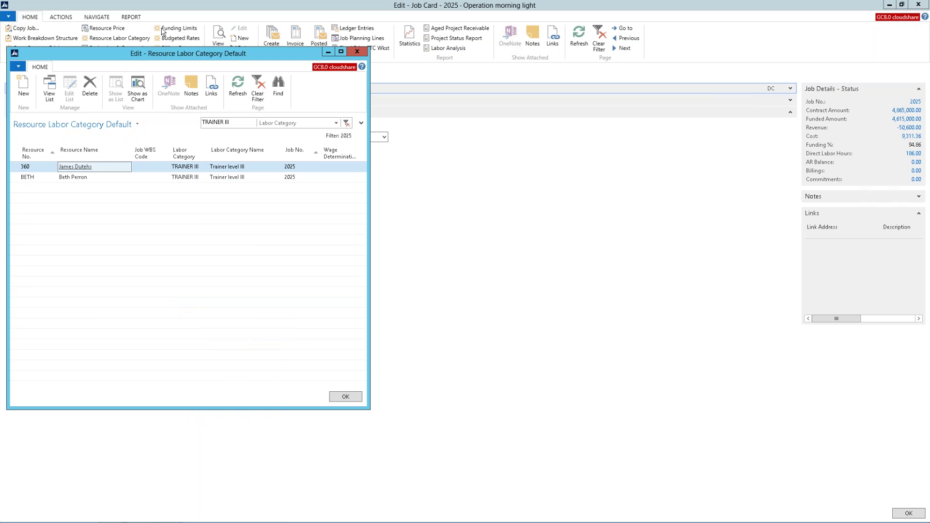
# Show the Job Resource Prices window beside the labor category defaults and filter its prices to code TRAINER III
pyautogui.moveTo(136, 58); pyautogui.dragTo(131, 64)
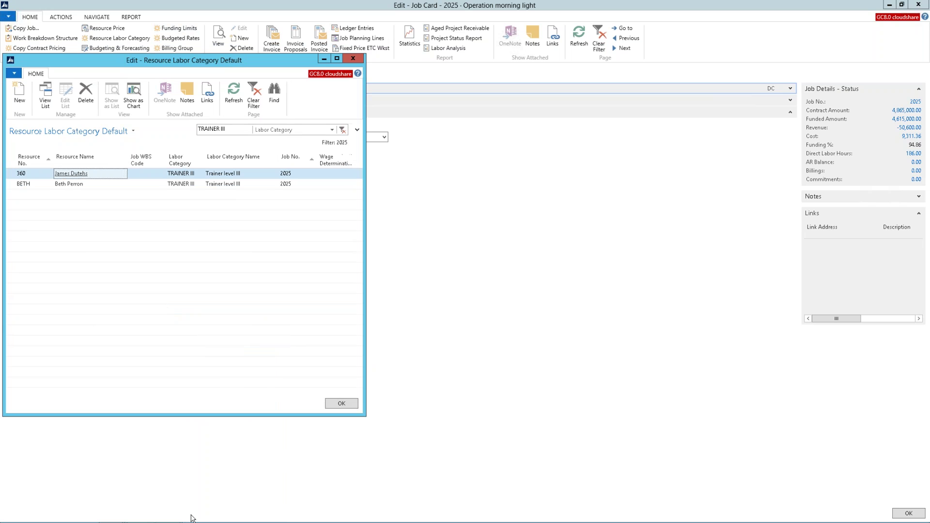
pyautogui.click(110, 514)
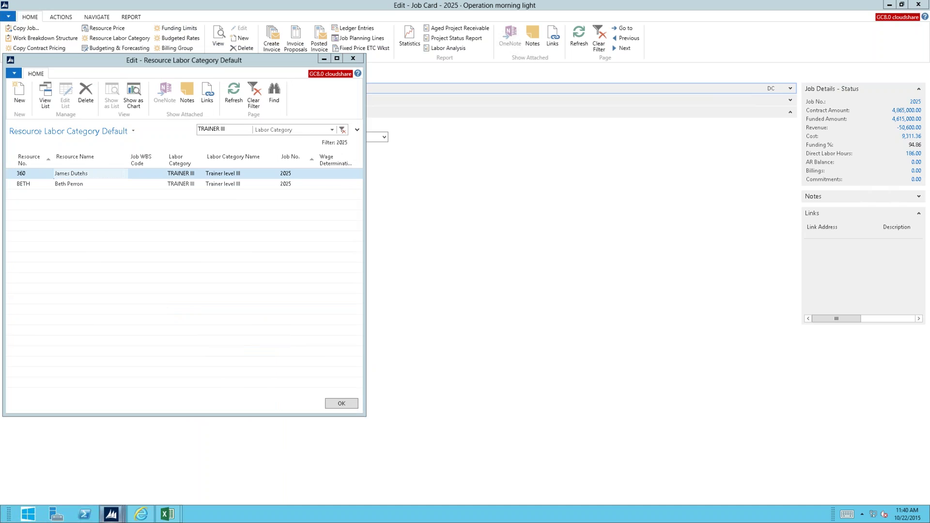
pyautogui.click(250, 464)
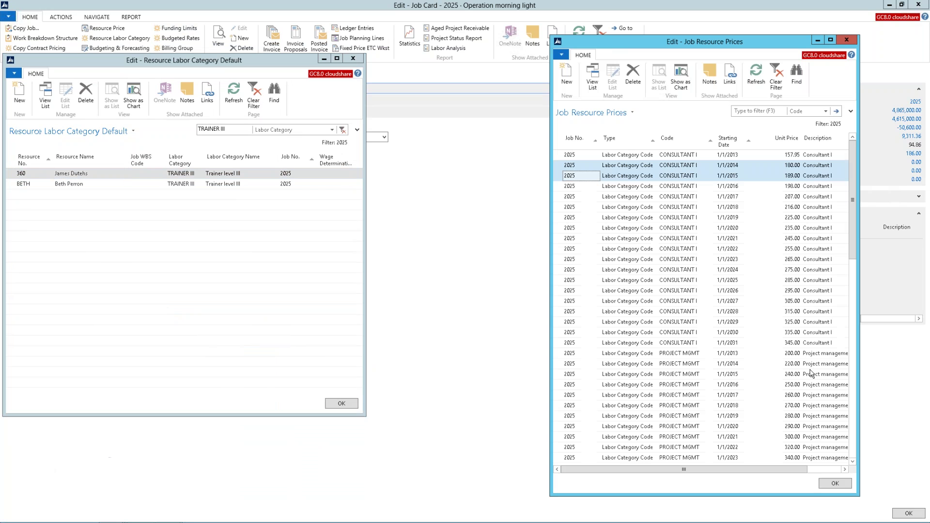
pyautogui.scroll(-15, 855, 421)
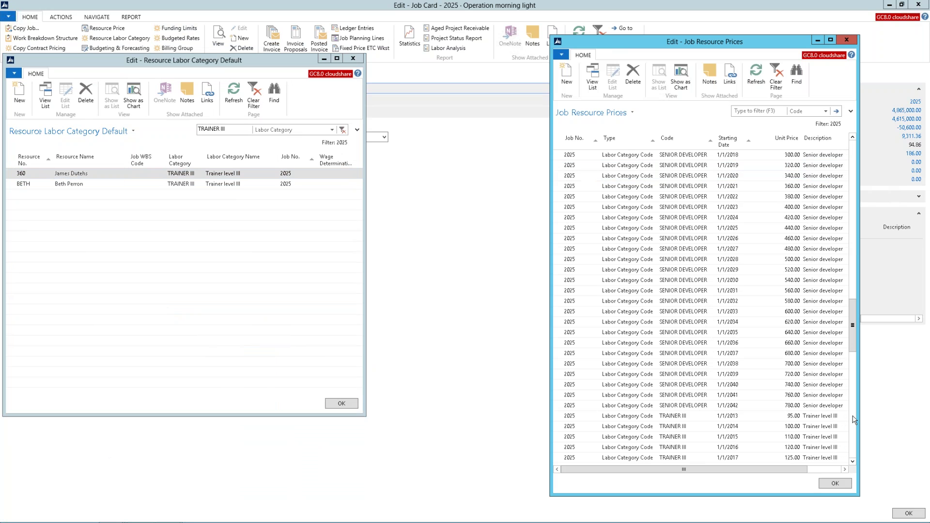
pyautogui.rightClick(676, 417)
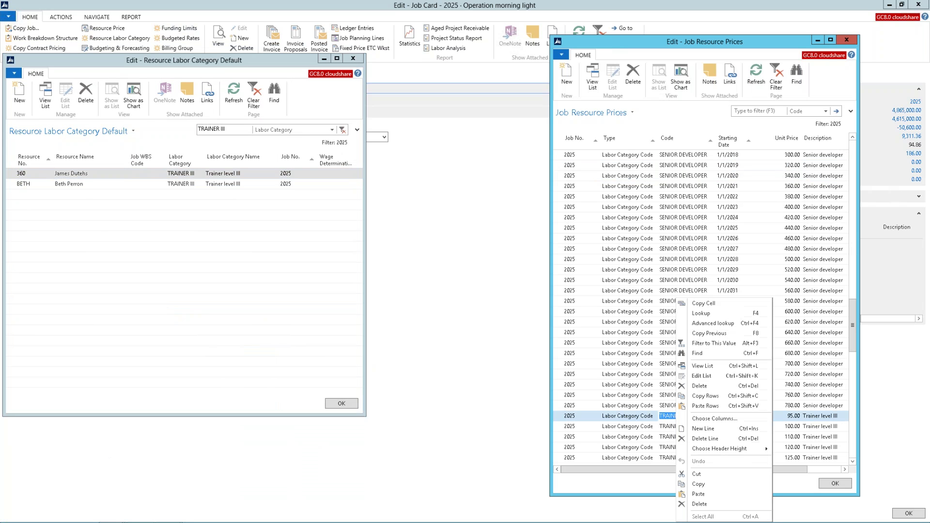
pyautogui.click(717, 344)
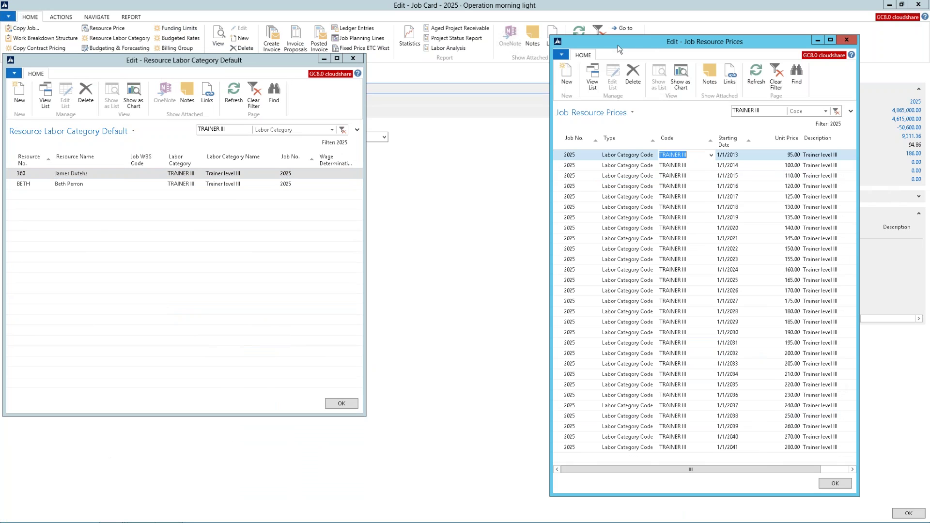
# Export the filtered TRAINER III job resource prices to Excel and switch to the exported workbook
pyautogui.click(561, 57)
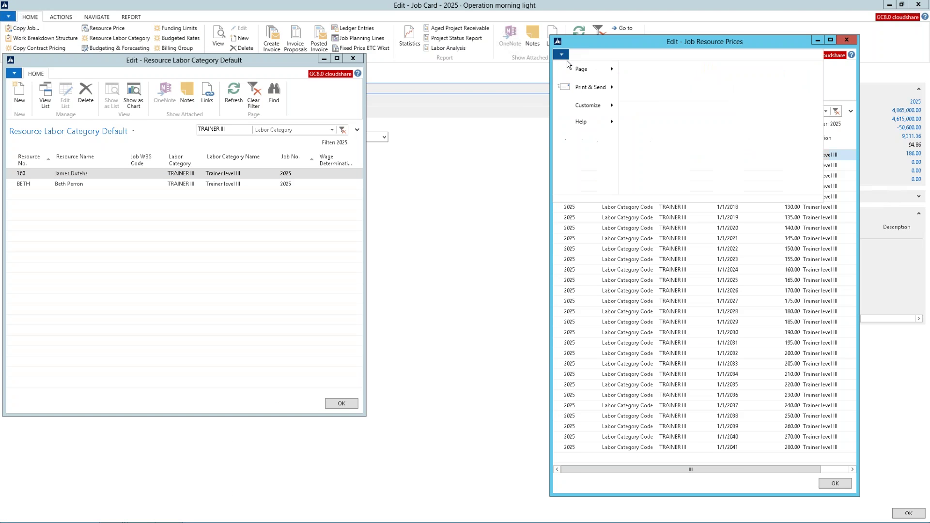
pyautogui.moveTo(577, 97)
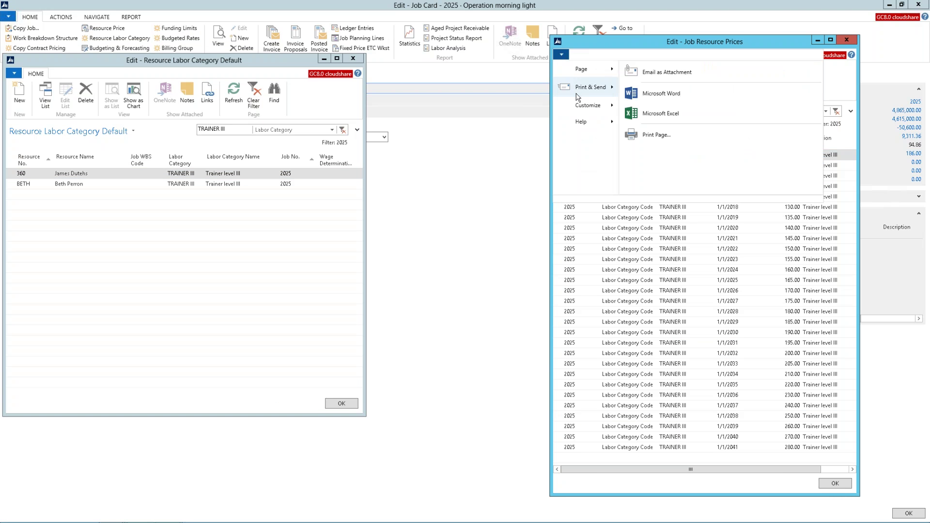
pyautogui.click(644, 114)
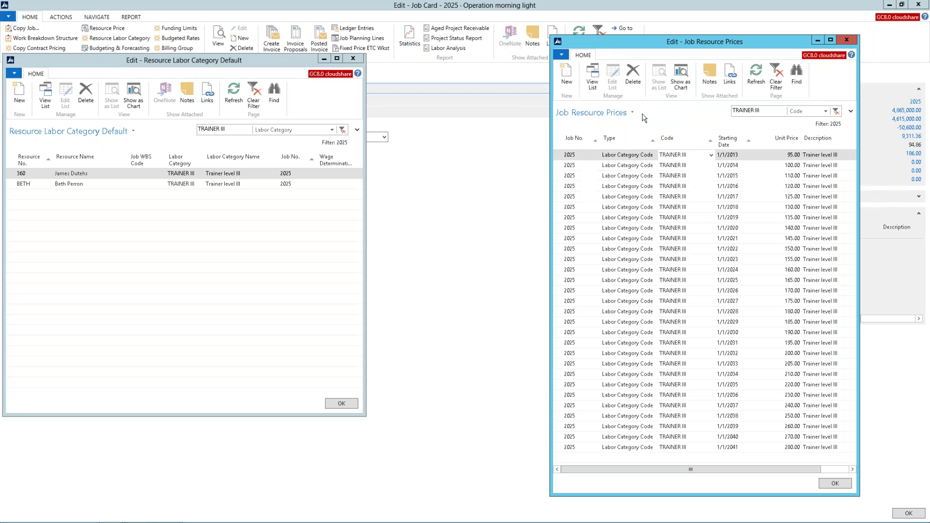
pyautogui.moveTo(217, 519)
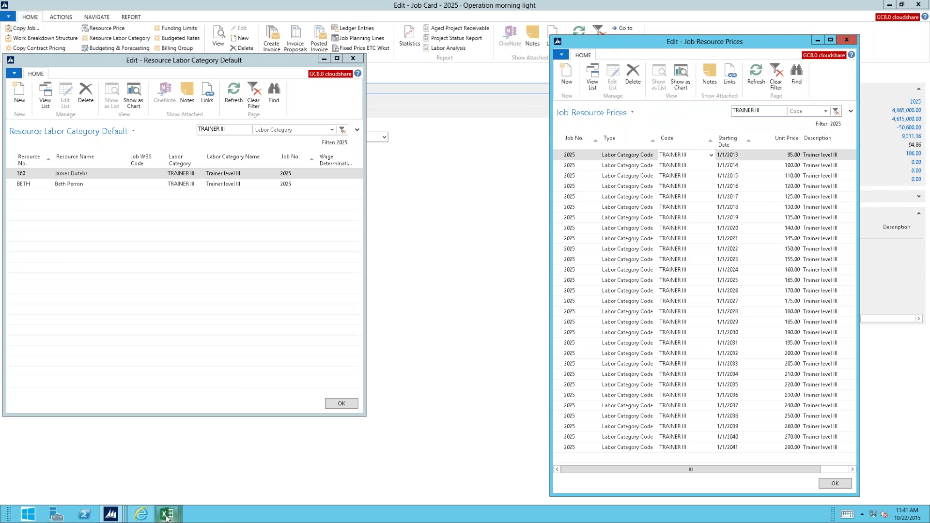
pyautogui.moveTo(166, 516)
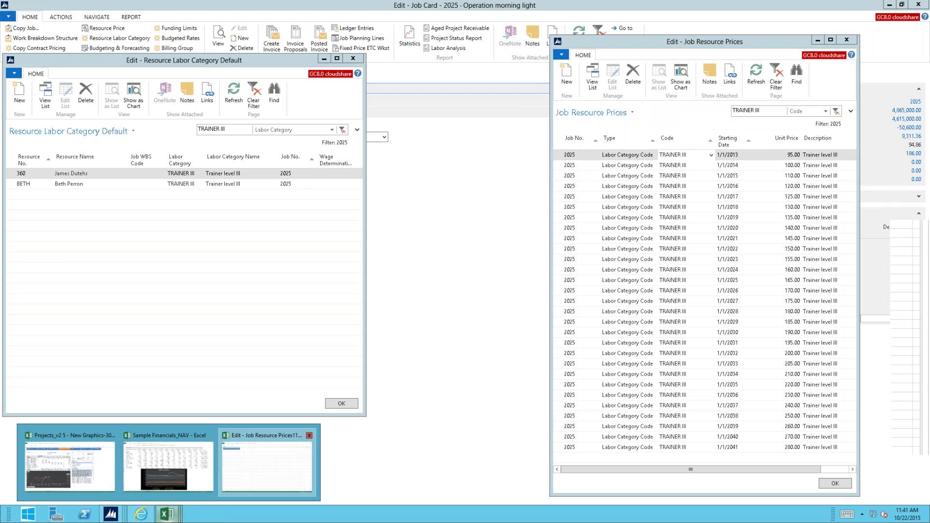
pyautogui.click(167, 463)
pyautogui.click(545, 296)
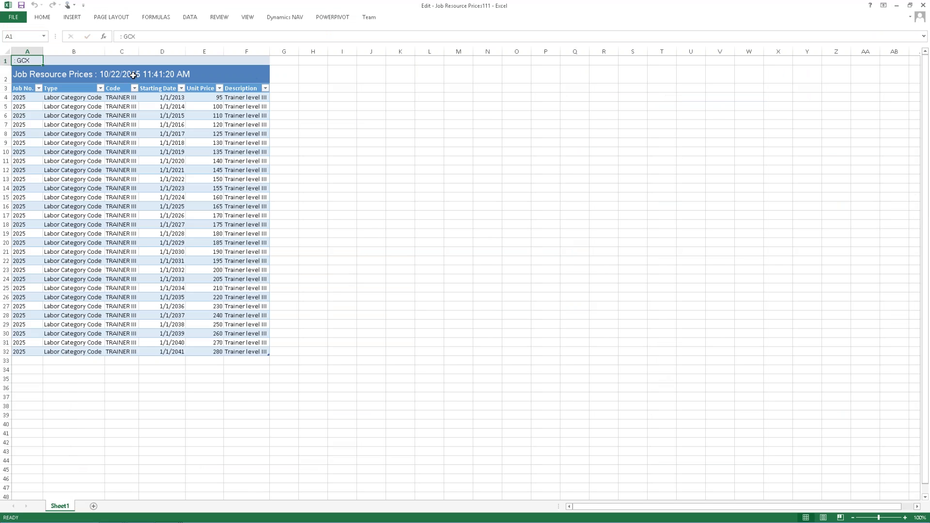
# Refresh the exported job resource prices table with current data from Dynamics NAV
pyautogui.click(289, 20)
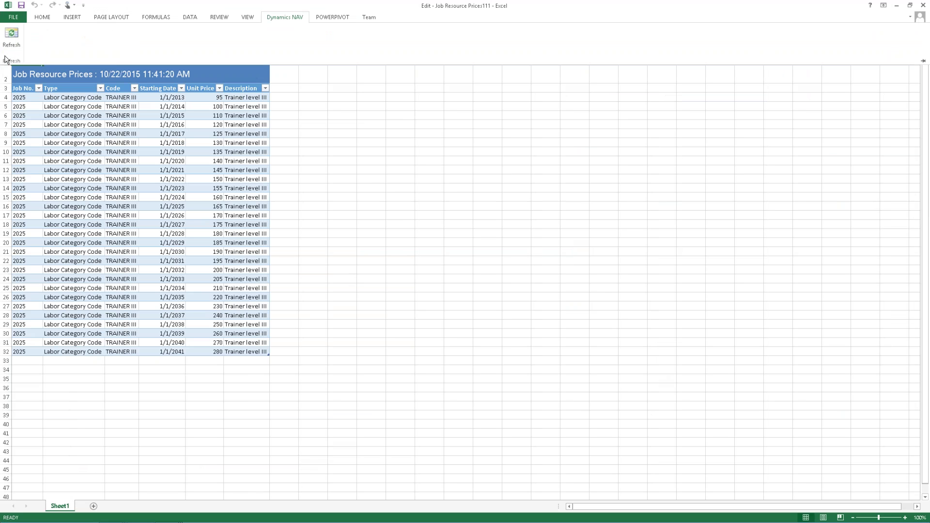
pyautogui.click(10, 18)
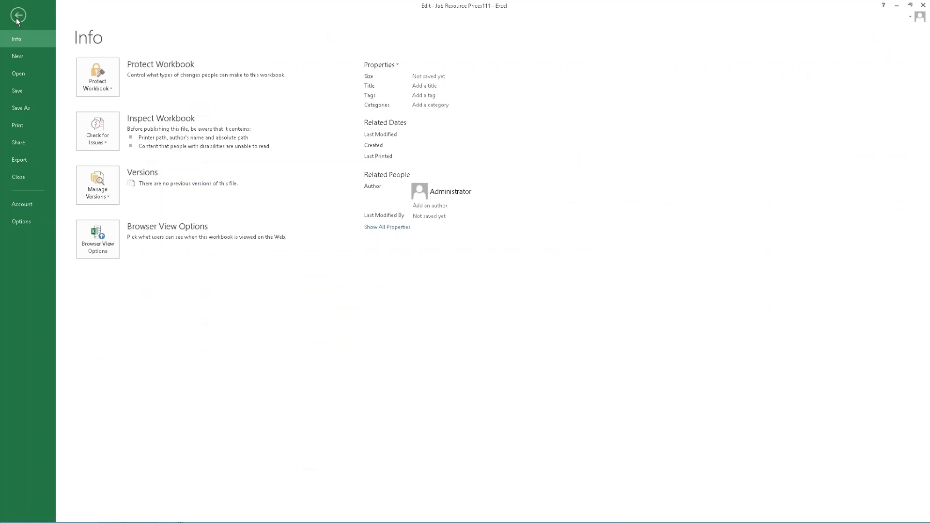
pyautogui.click(17, 16)
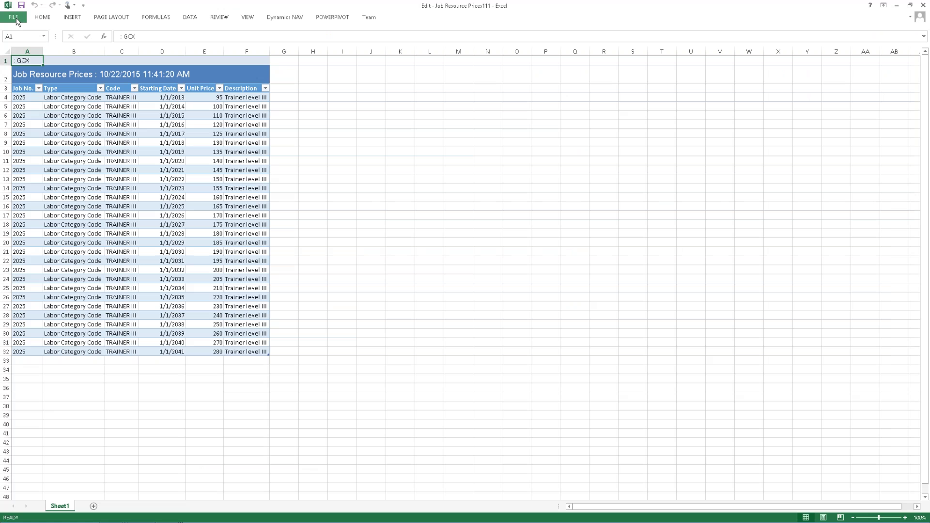
pyautogui.click(278, 17)
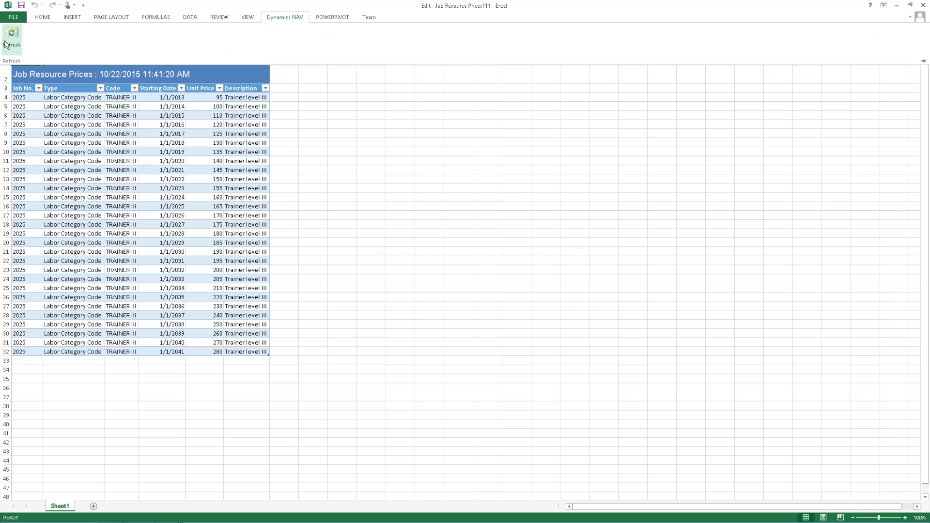
pyautogui.click(6, 45)
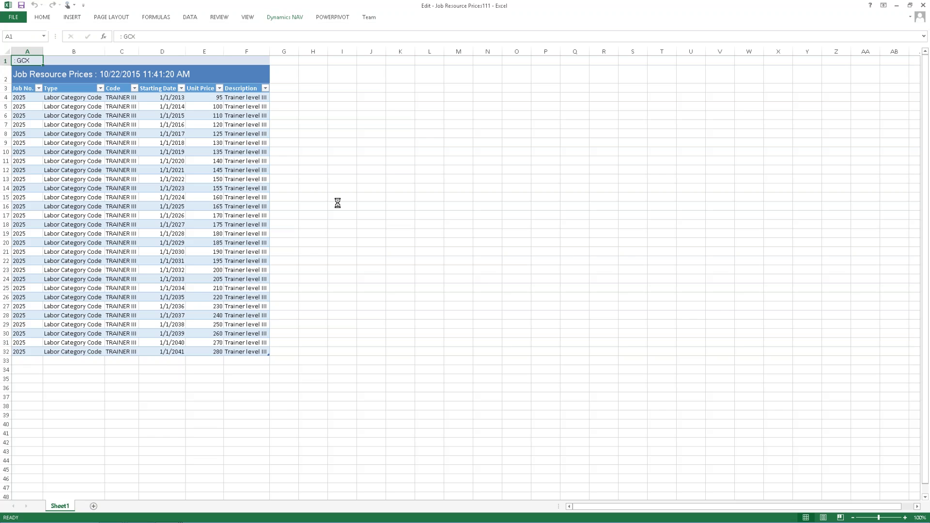
pyautogui.click(546, 298)
# Filter the exported price table to rows with a Unit Price greater than 200
pyautogui.click(152, 79)
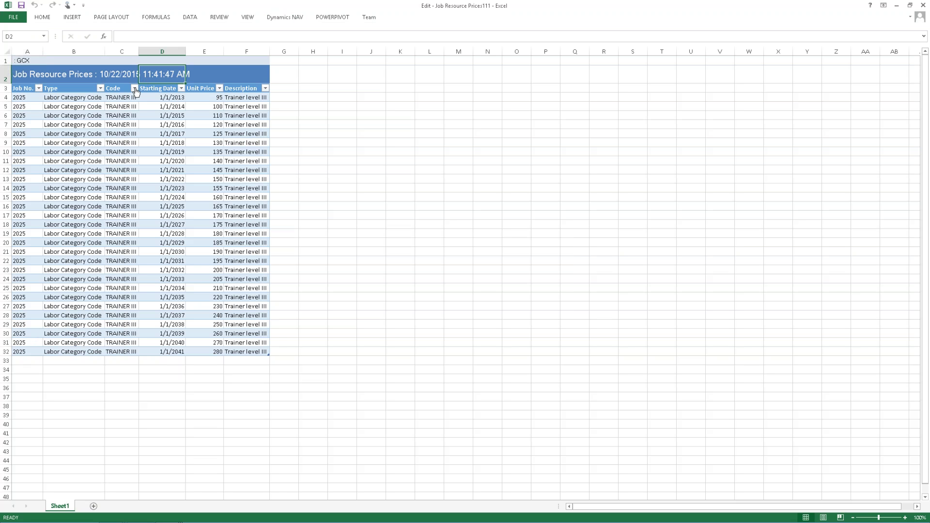
pyautogui.click(134, 89)
pyautogui.click(208, 90)
pyautogui.click(220, 89)
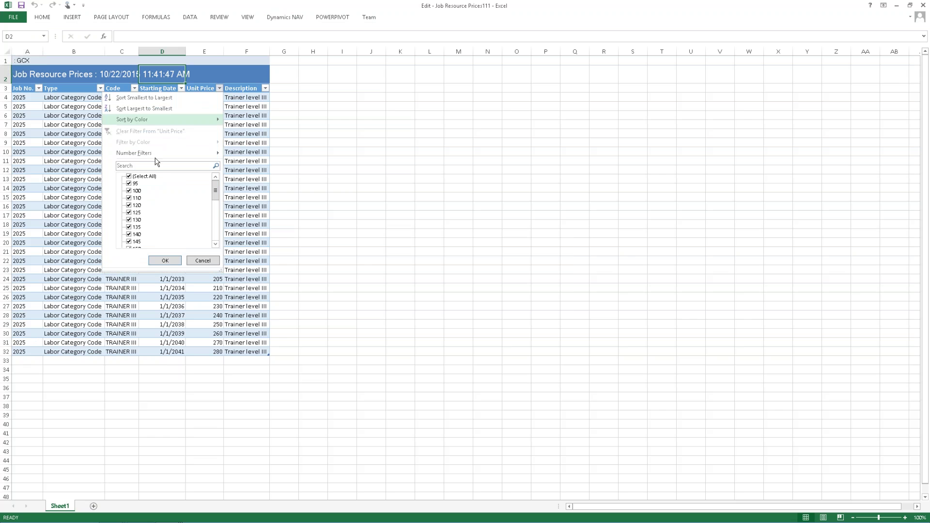
pyautogui.moveTo(165, 156)
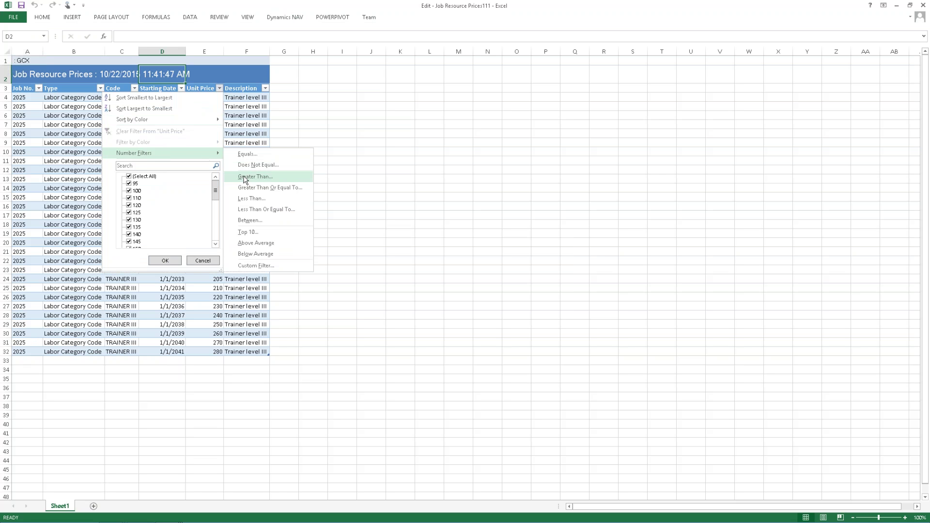
pyautogui.click(245, 177)
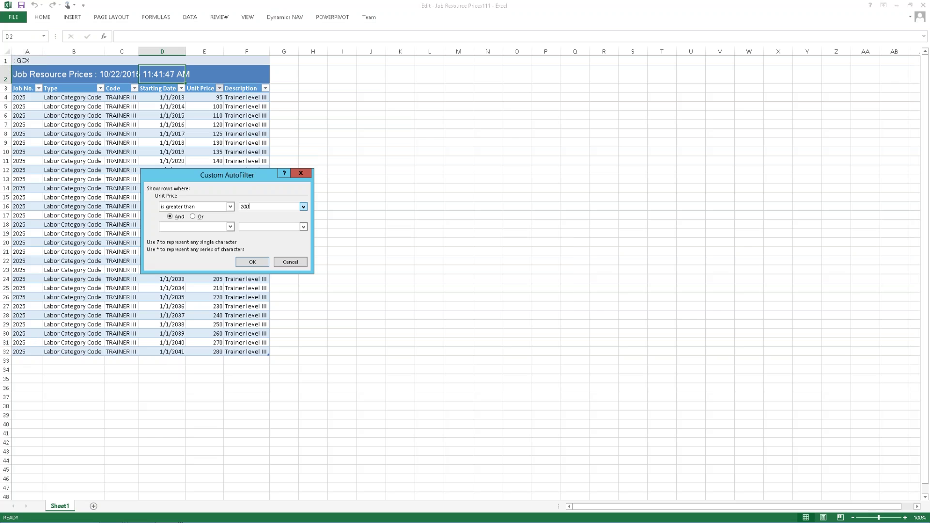
pyautogui.click(253, 262)
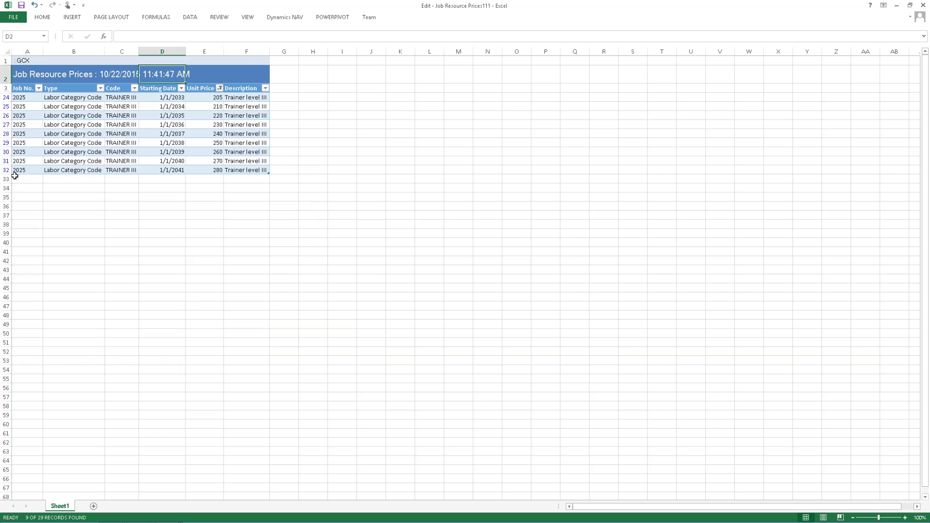
# Try to extend the filtered price rows from row 31 down to row 35, and reset the table by refreshing it from Dynamics NAV
pyautogui.moveTo(16, 160); pyautogui.dragTo(270, 197)
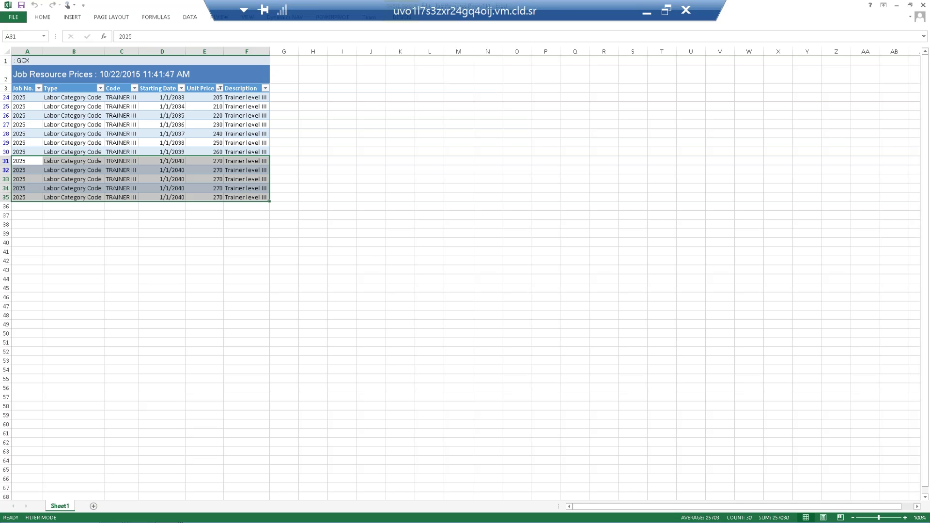
pyautogui.click(158, 20)
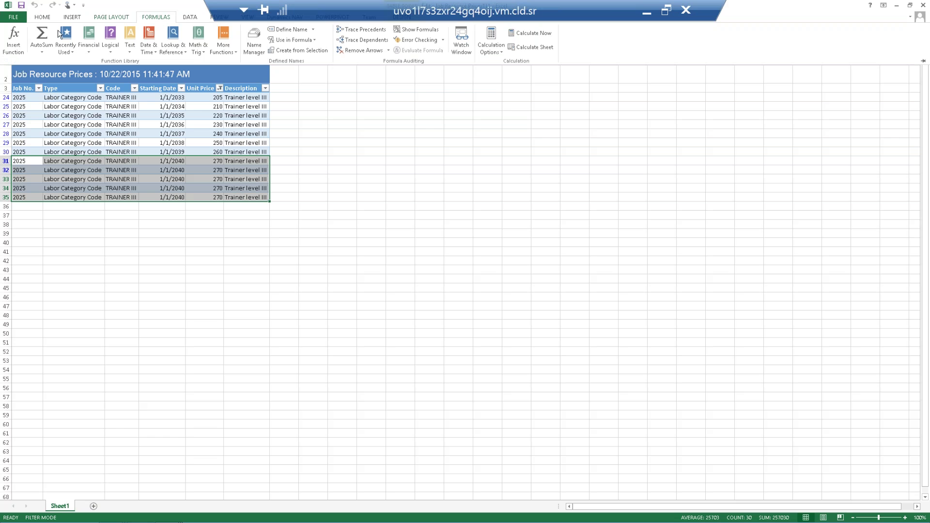
pyautogui.click(10, 17)
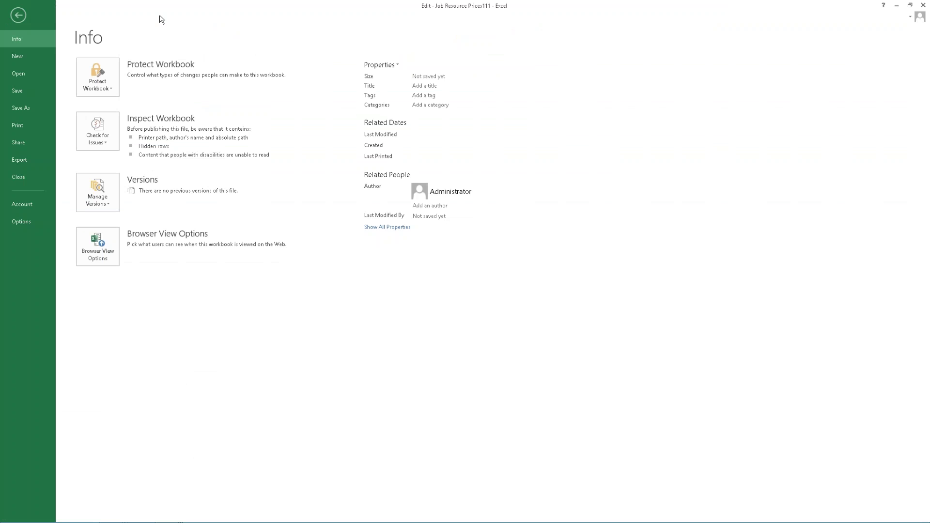
pyautogui.press('Escape')
pyautogui.click(304, 18)
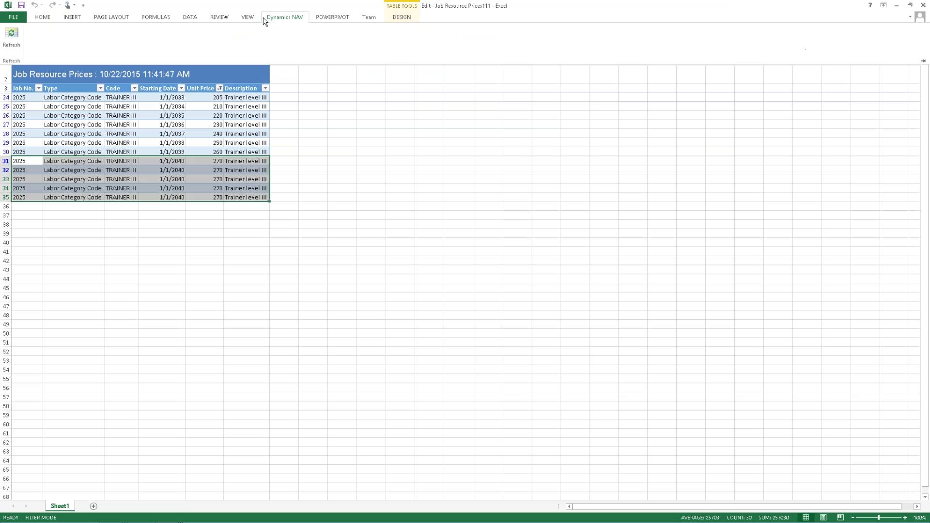
pyautogui.click(11, 35)
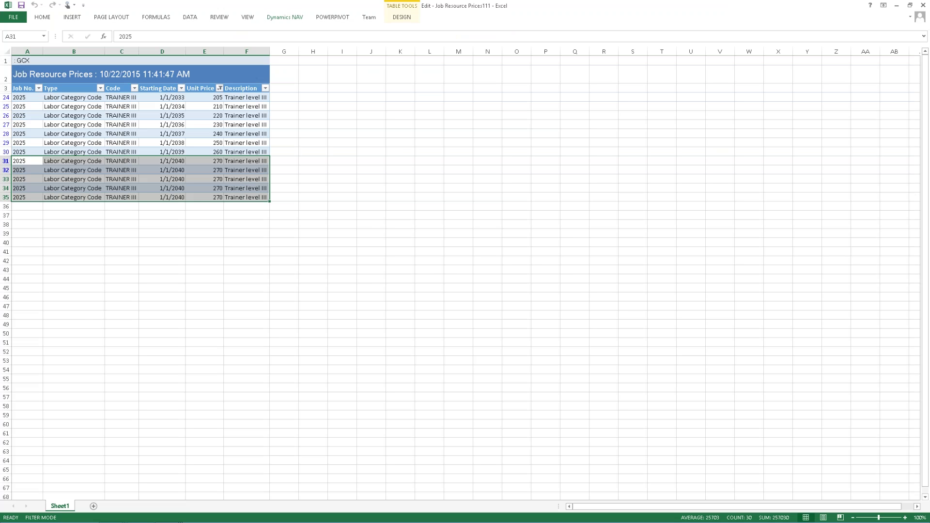
pyautogui.click(545, 298)
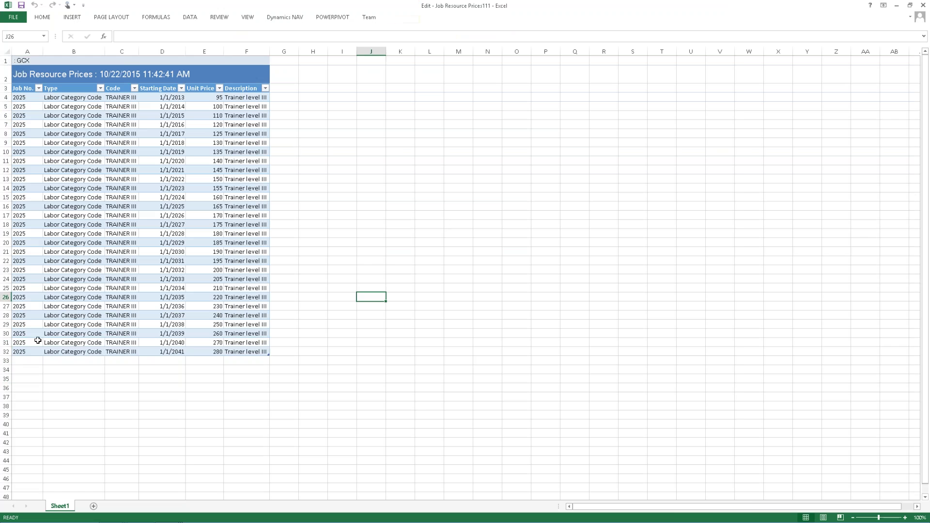
# Extend the series in rows 31 and 32 through row 35, adding 1/1/2042 to 1/1/2044 at 290 to 310, and copy the three new rows
pyautogui.moveTo(116, 345); pyautogui.dragTo(265, 381)
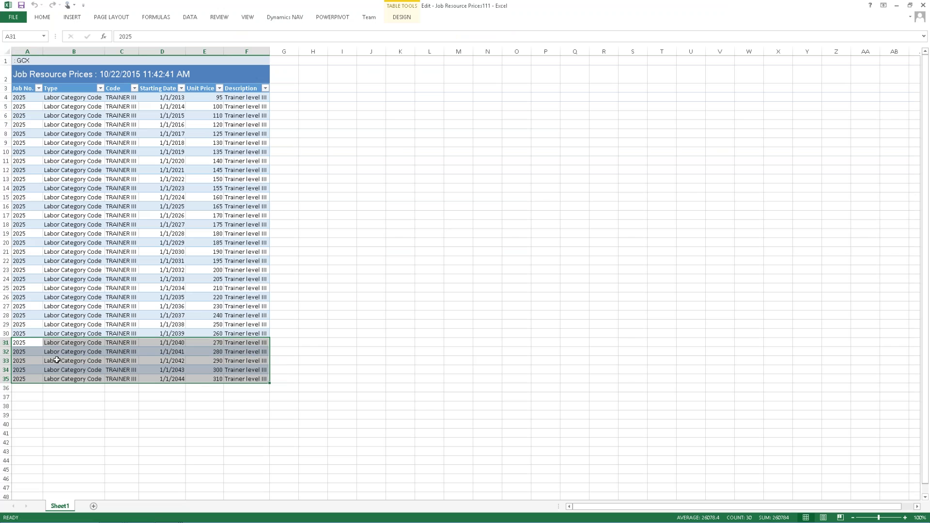
pyautogui.click(24, 361)
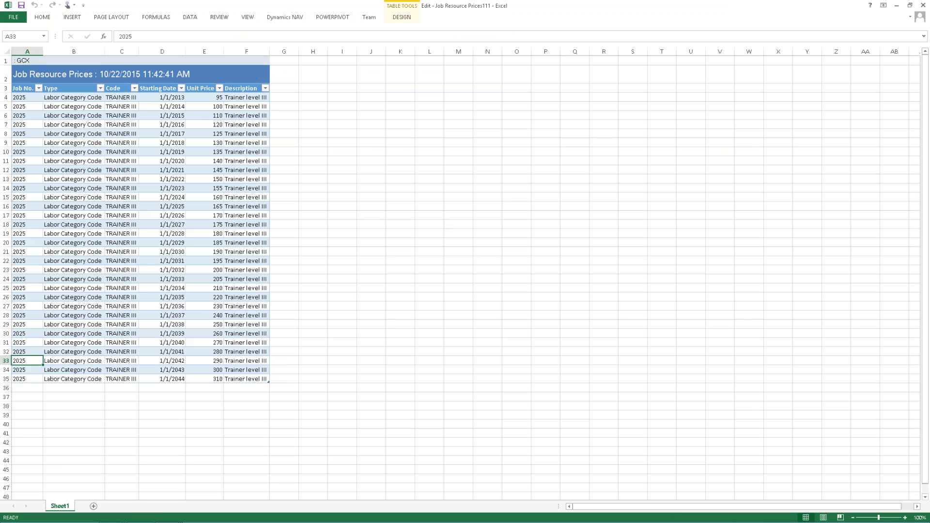
pyautogui.moveTo(24, 361); pyautogui.dragTo(262, 381)
pyautogui.hotkey('ctrl', 'c')
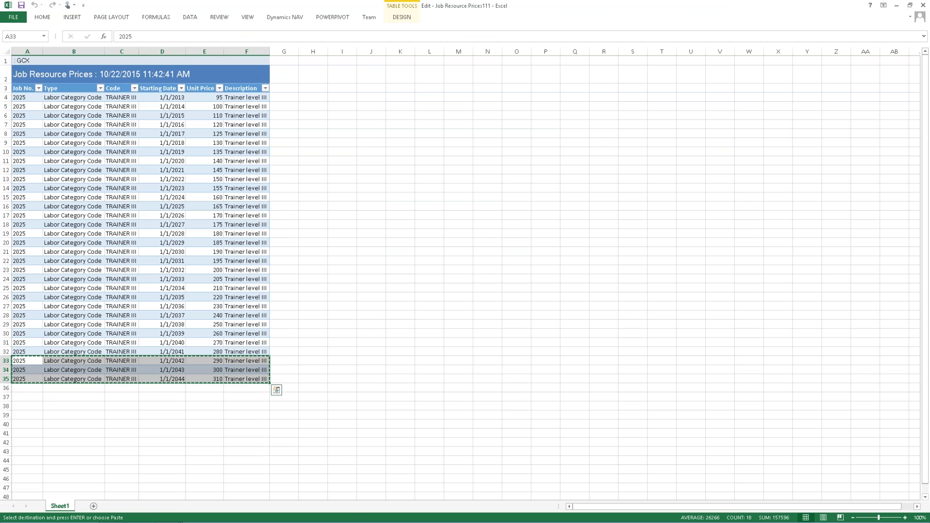
# Switch to the Job Resource Prices window in Dynamics NAV and paste the copied rows below the 1/1/2041 price line
pyautogui.click(112, 517)
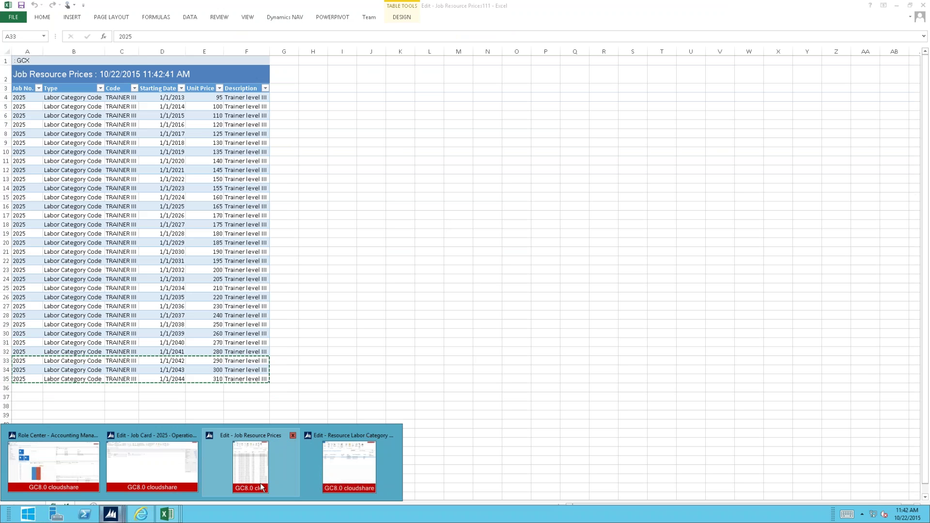
pyautogui.click(250, 465)
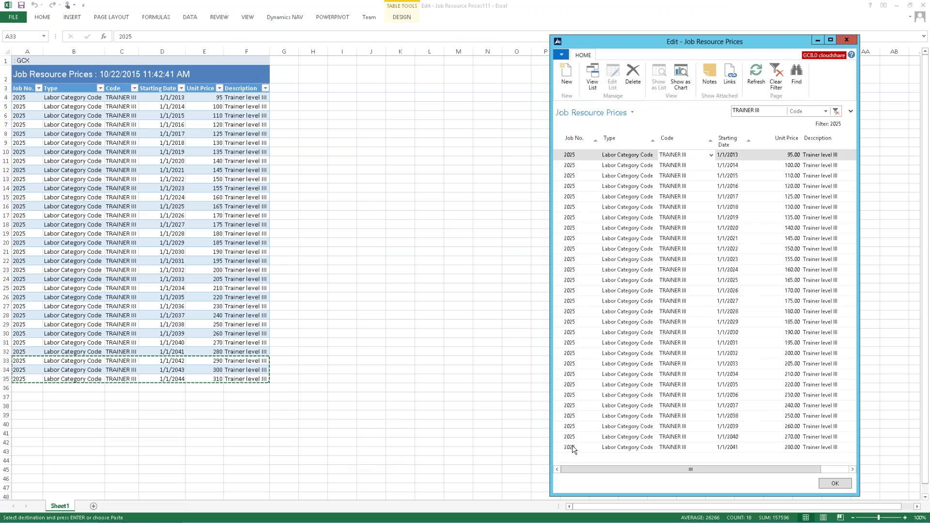
pyautogui.click(563, 458)
pyautogui.rightClick(563, 459)
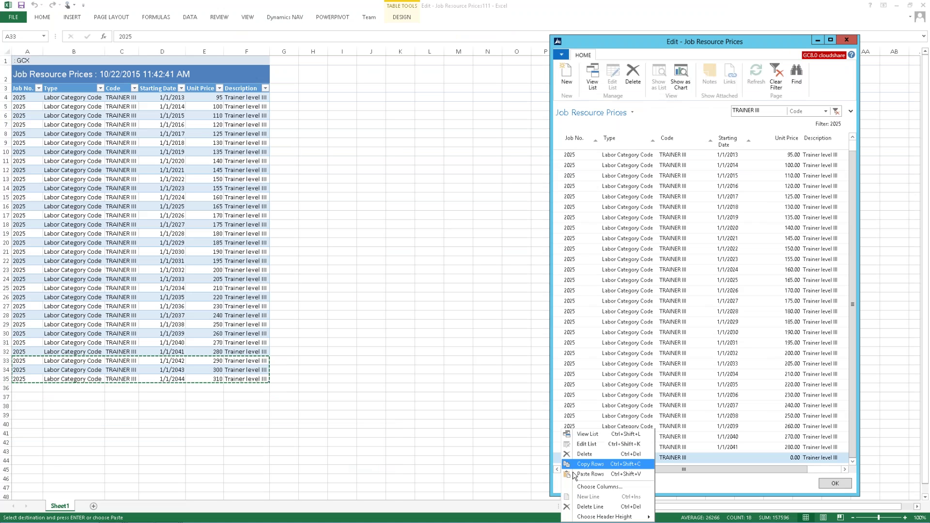
pyautogui.click(574, 474)
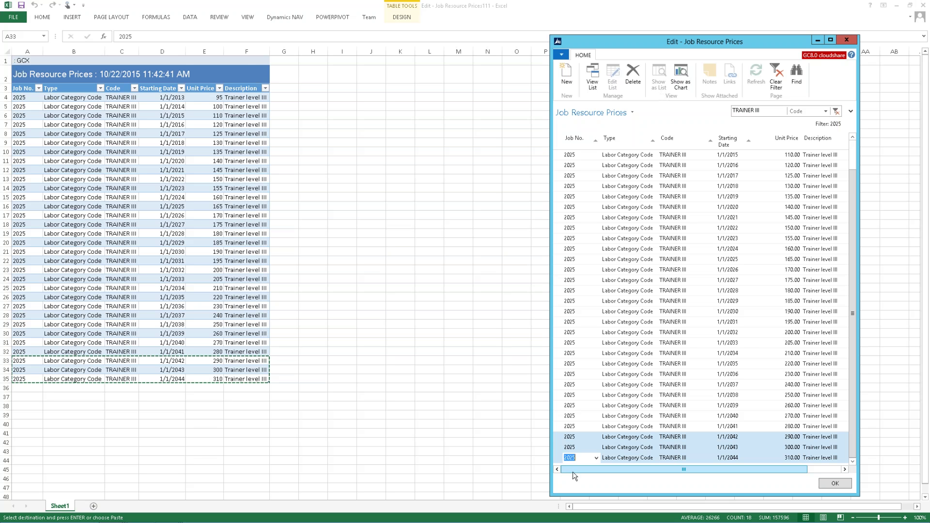
# Close the exported job resource prices workbook without saving its changes
pyautogui.click(926, 6)
pyautogui.click(926, 6)
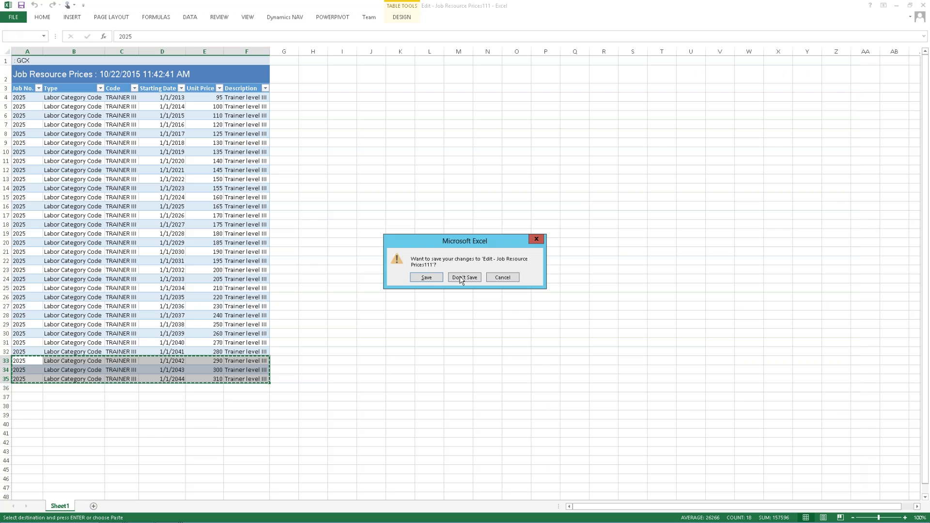
pyautogui.click(464, 277)
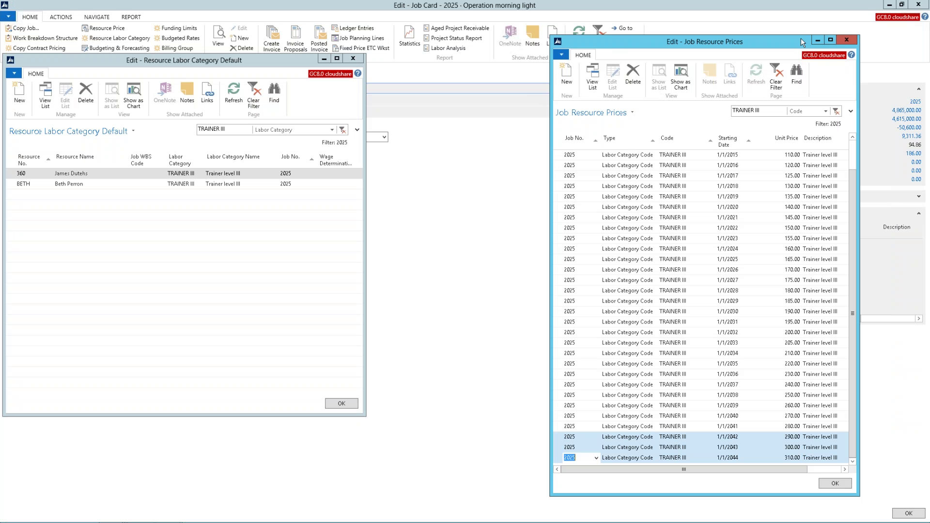
# Close the job resource prices, labor category defaults and job card windows, and switch to the timesheet in Internet Explorer
pyautogui.click(845, 41)
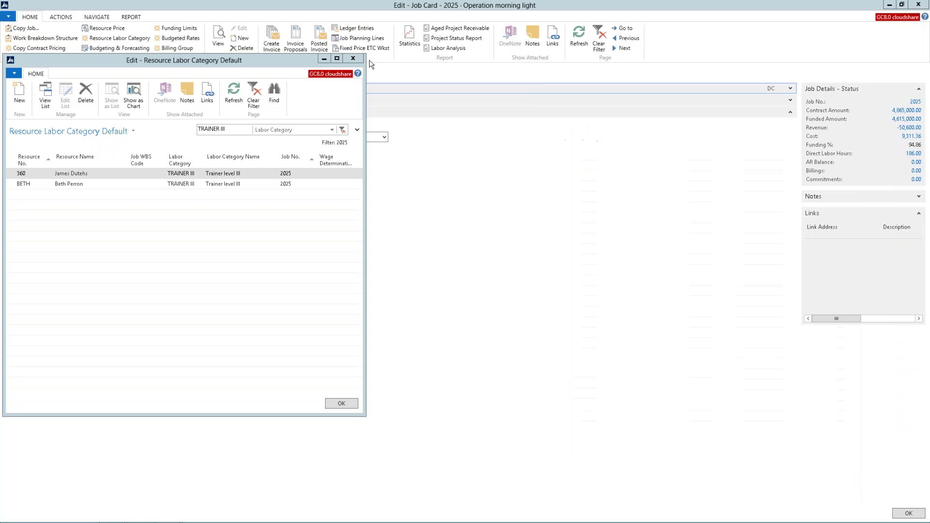
pyautogui.click(353, 58)
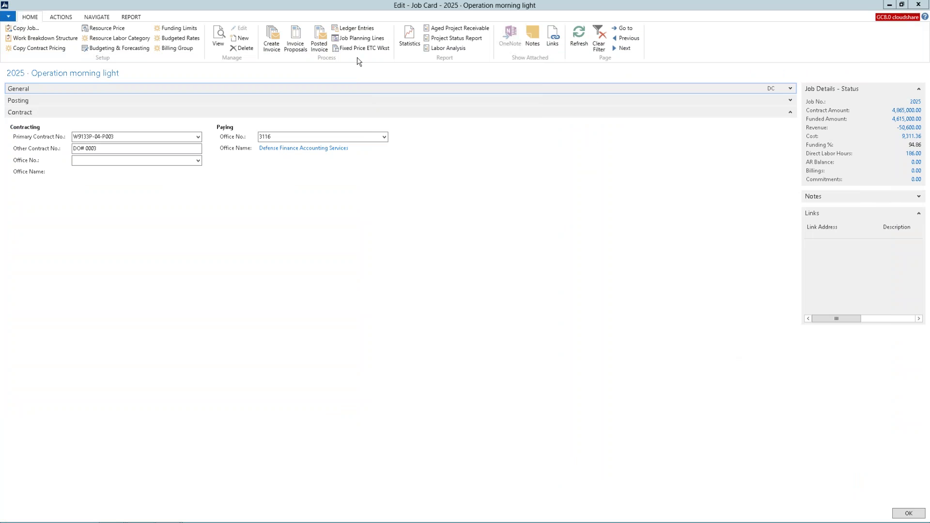
pyautogui.click(919, 5)
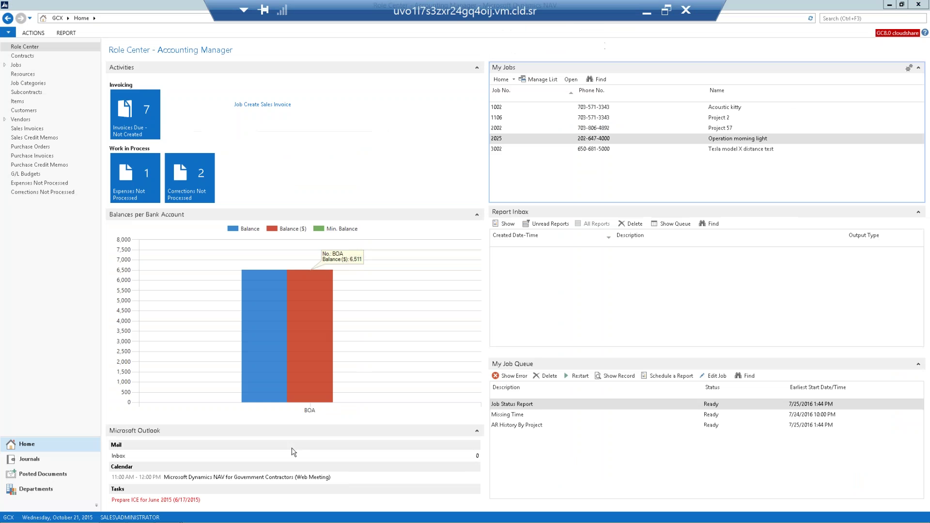
pyautogui.click(139, 517)
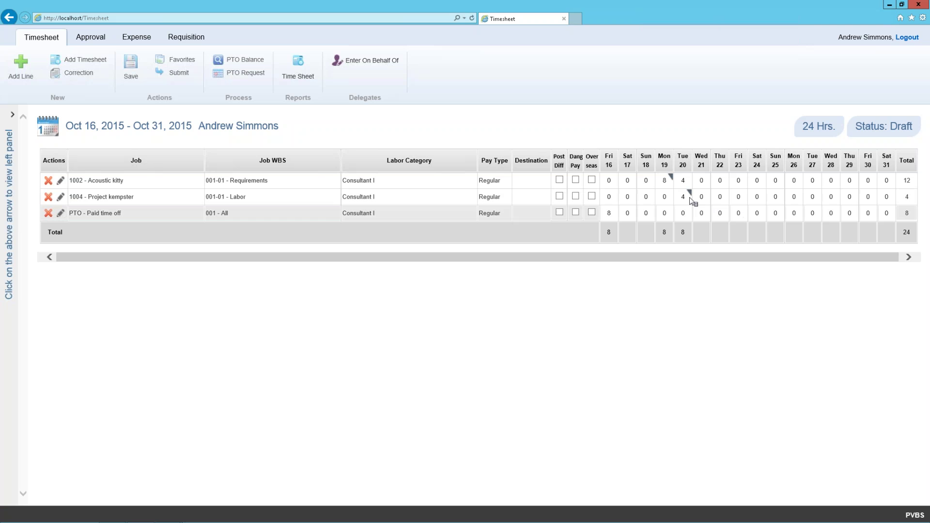
# Check the employee's personal time off balance and close it
pyautogui.moveTo(690, 199)
pyautogui.click(238, 63)
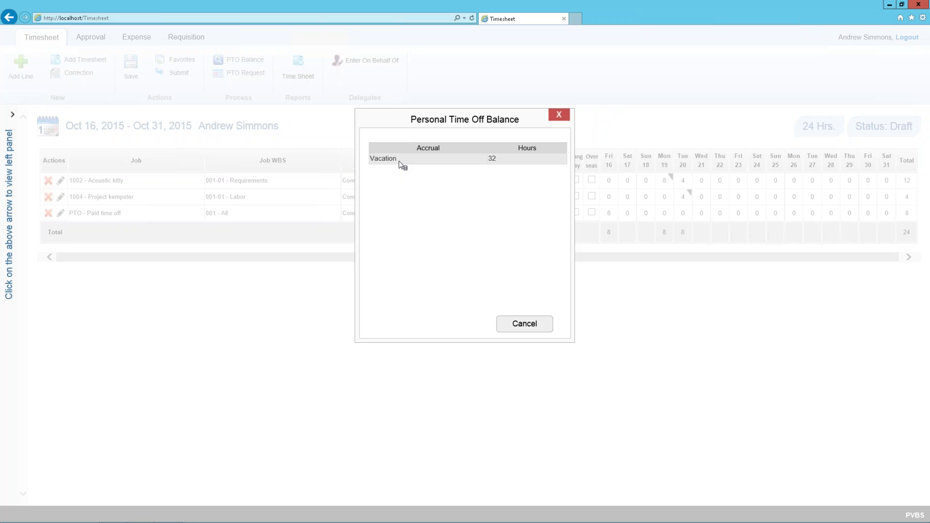
pyautogui.click(558, 114)
# Start a personal time off request with dates from 11-2-2015 to 11-6-2015
pyautogui.click(242, 72)
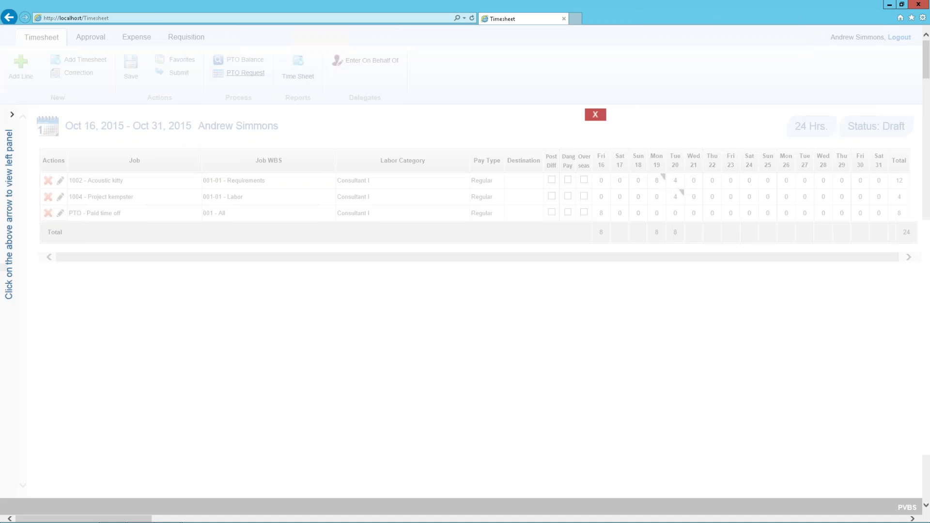
pyautogui.click(442, 176)
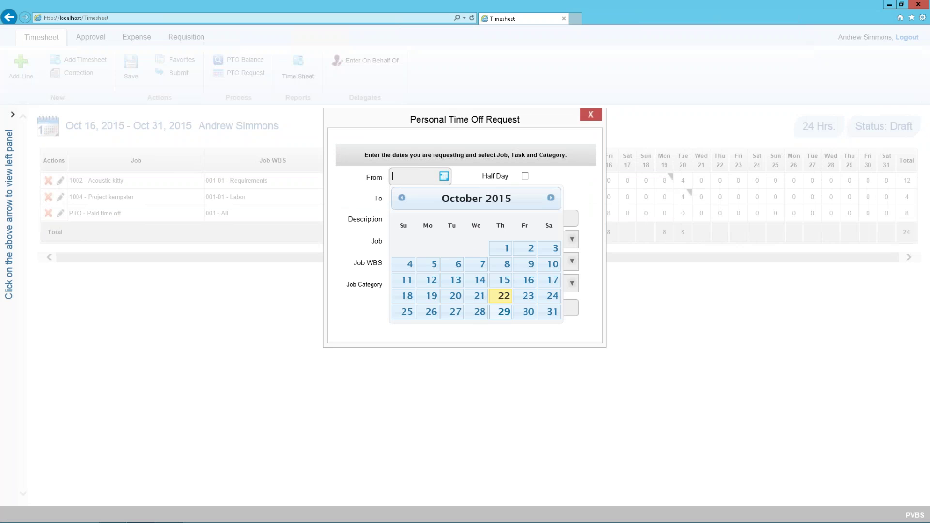
pyautogui.click(551, 198)
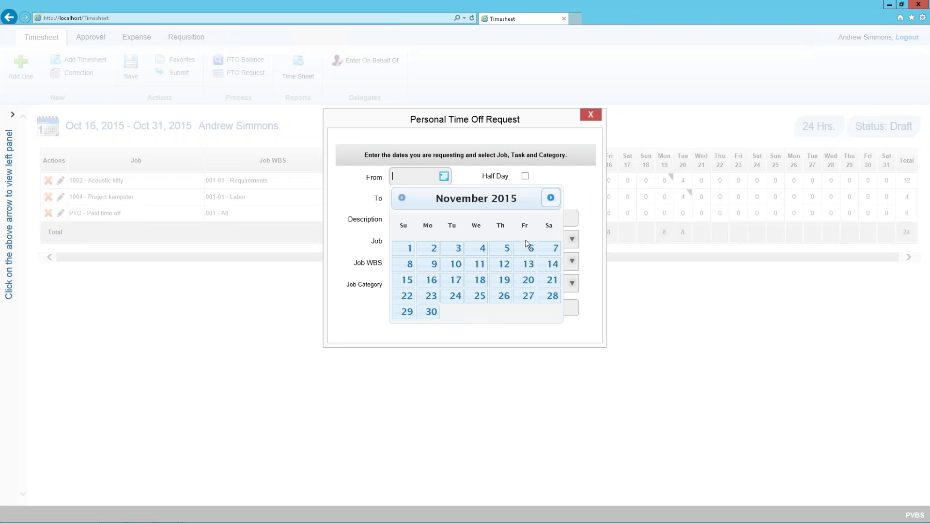
pyautogui.click(423, 249)
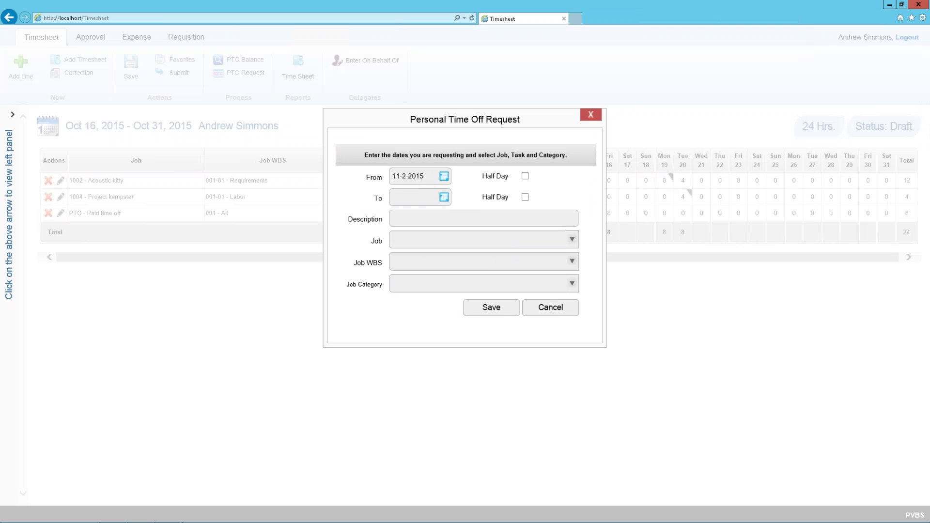
pyautogui.click(444, 197)
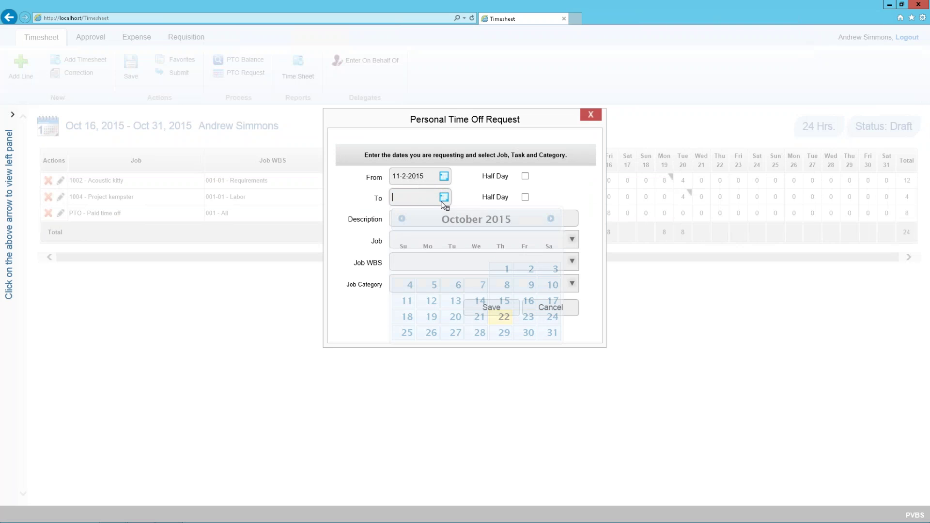
pyautogui.click(549, 223)
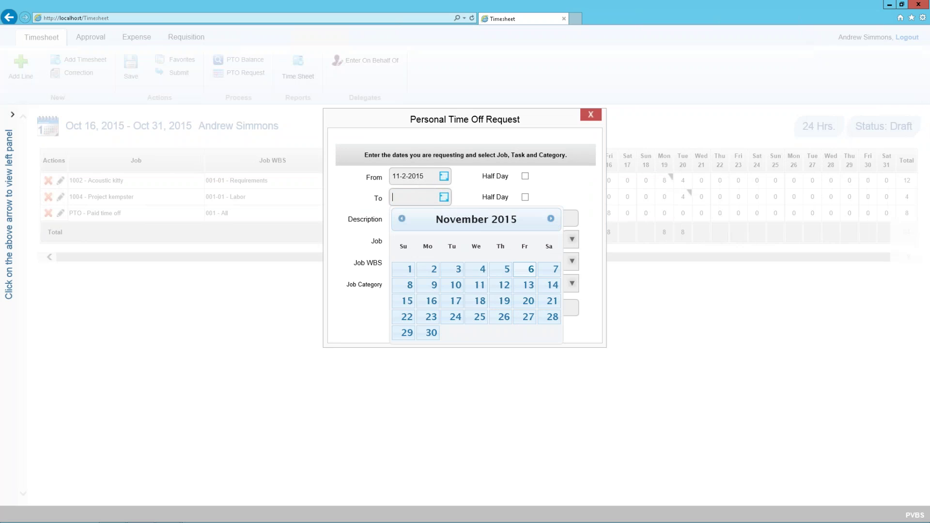
pyautogui.click(524, 269)
# Describe the request as Family Vacation, assign job PTO - Paid time off with WBS 001 - All, and save it
pyautogui.click(393, 218)
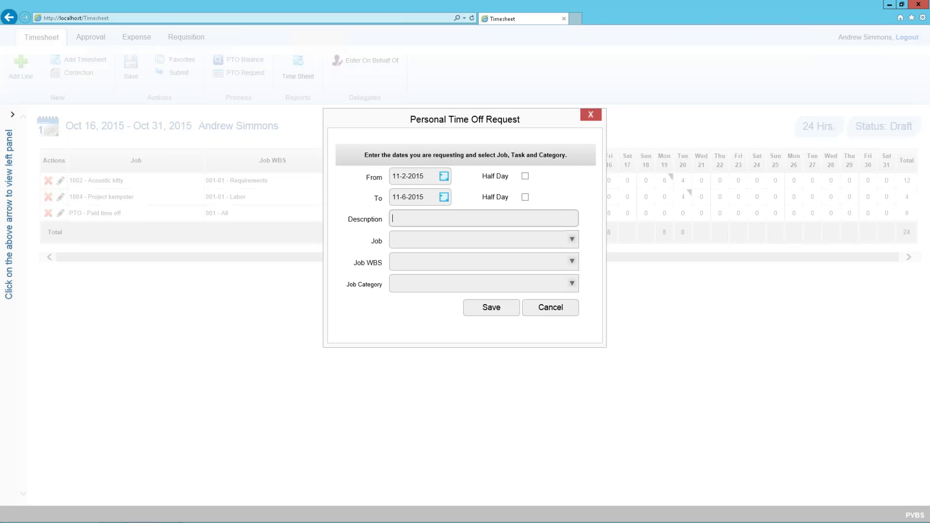
pyautogui.write('Family Vacation')
pyautogui.click(571, 240)
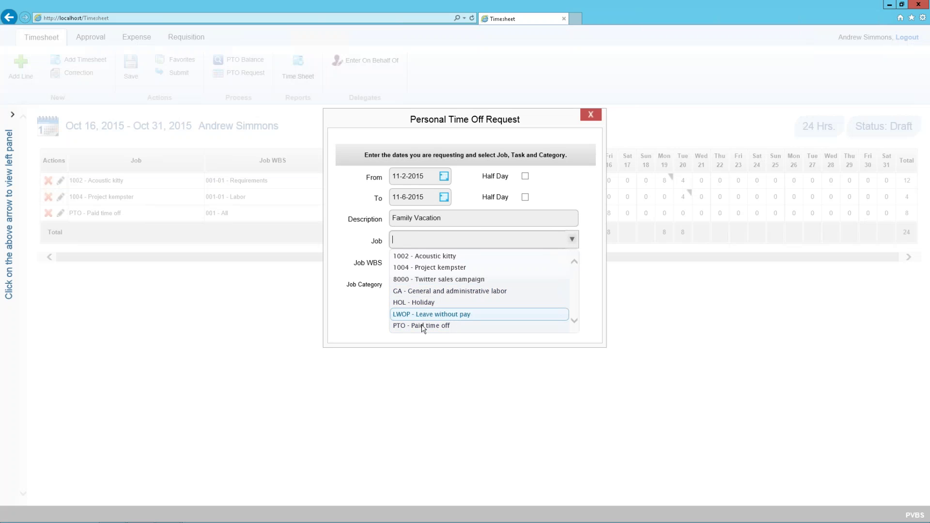
pyautogui.click(421, 325)
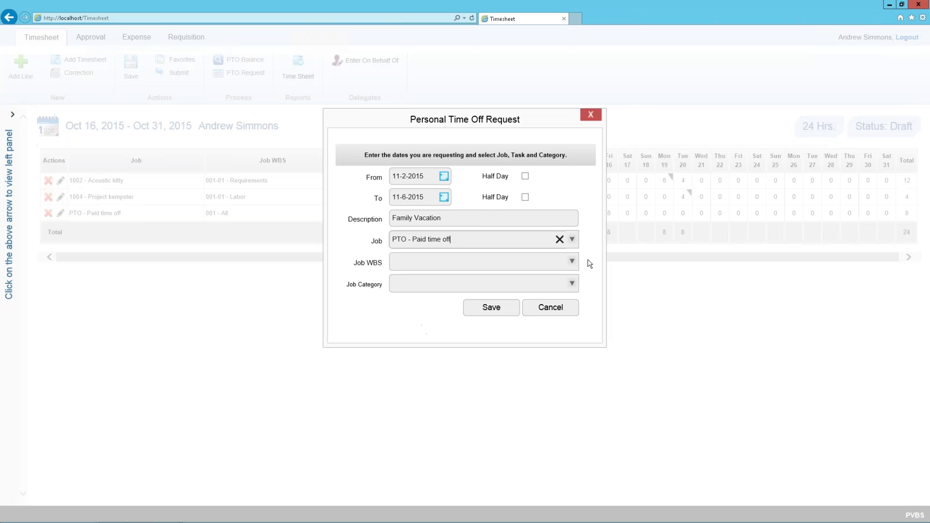
pyautogui.click(572, 264)
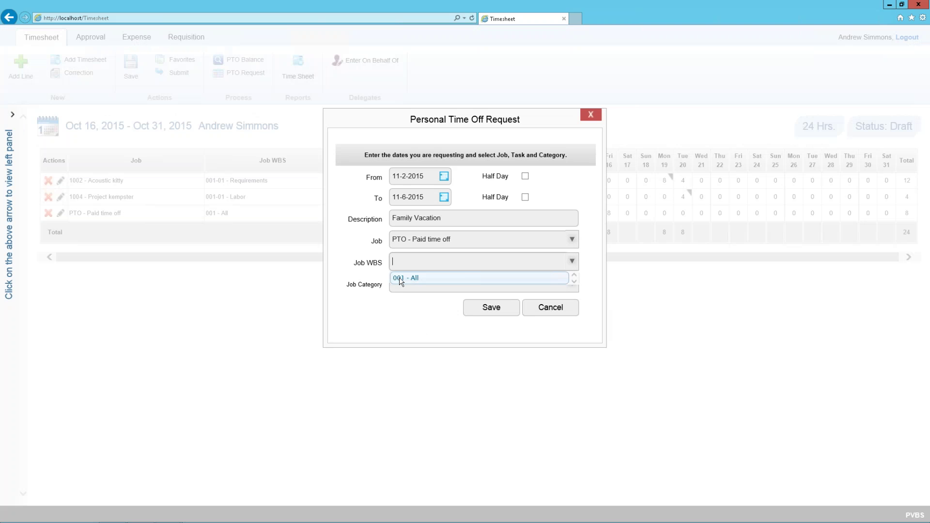
pyautogui.click(405, 277)
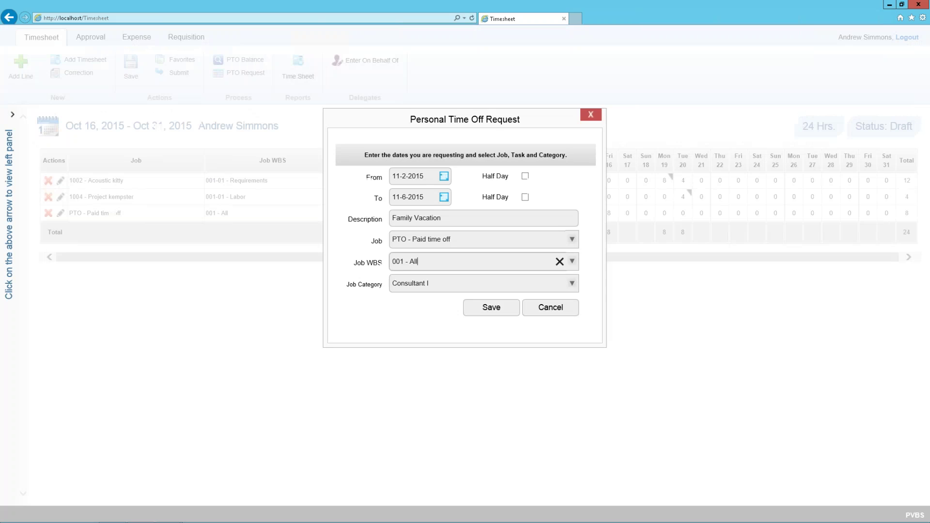
pyautogui.click(492, 308)
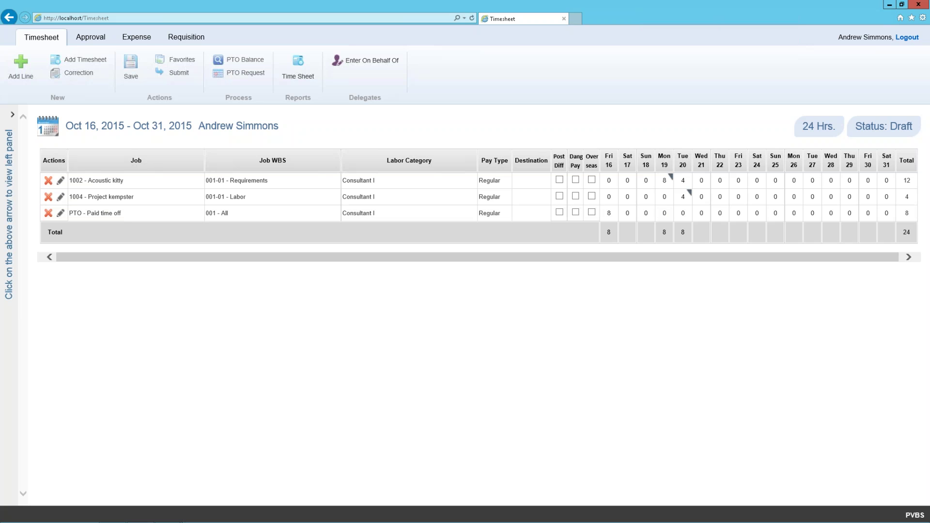
# Review the favorite timesheet lines and the jobs available for adding, and close the favorites without changes
pyautogui.click(175, 65)
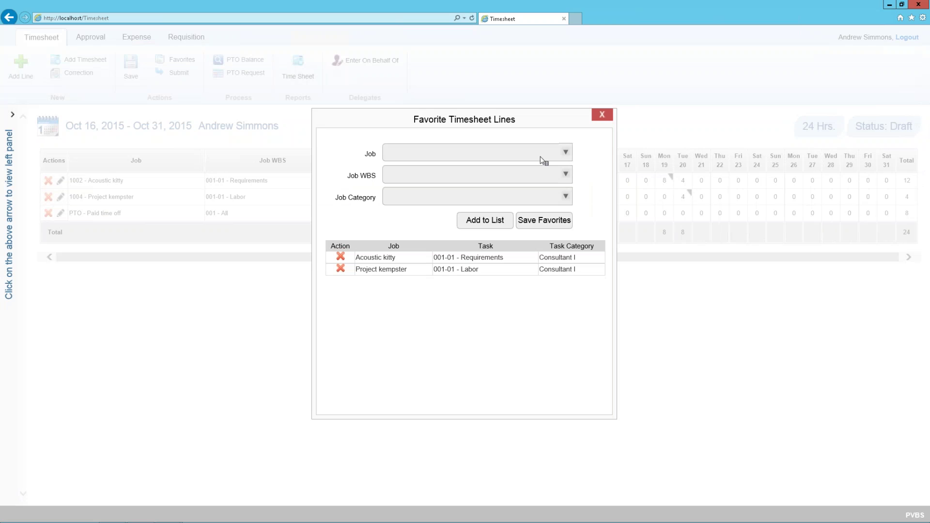
pyautogui.click(565, 154)
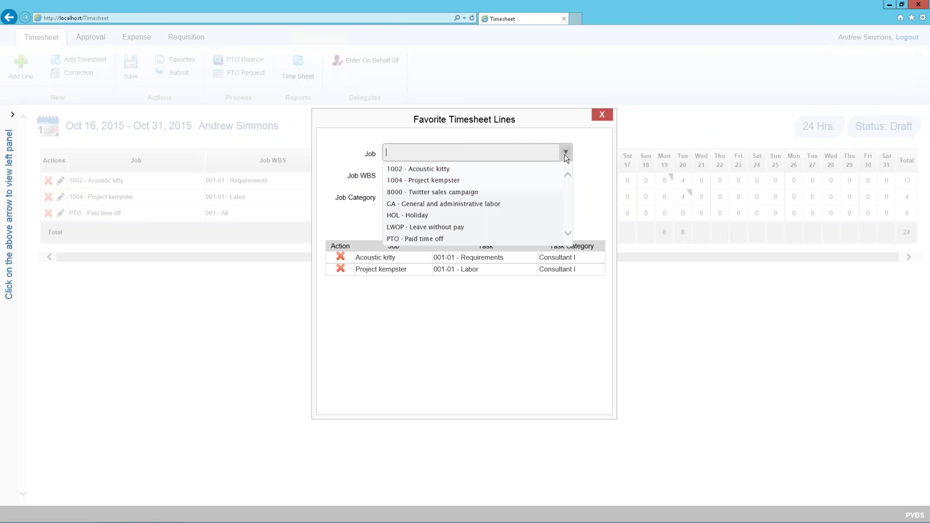
pyautogui.click(565, 154)
pyautogui.click(564, 154)
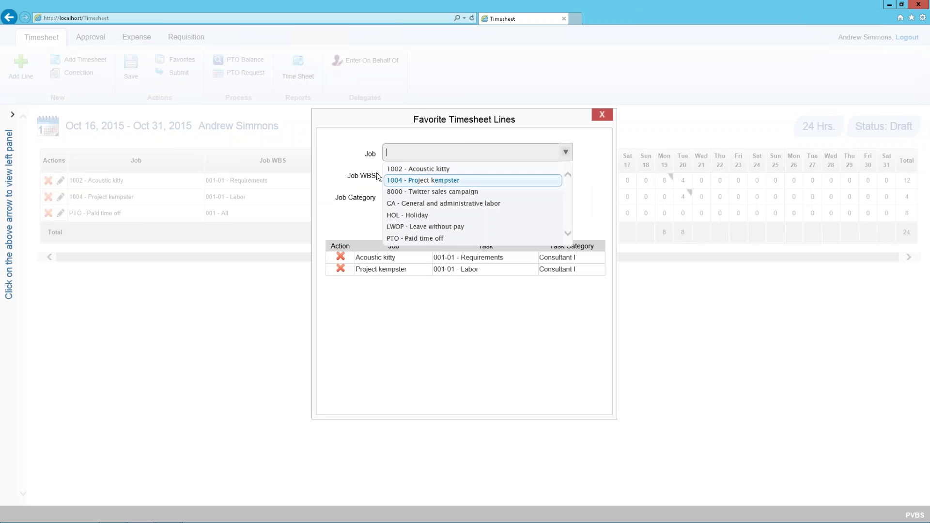
pyautogui.click(356, 176)
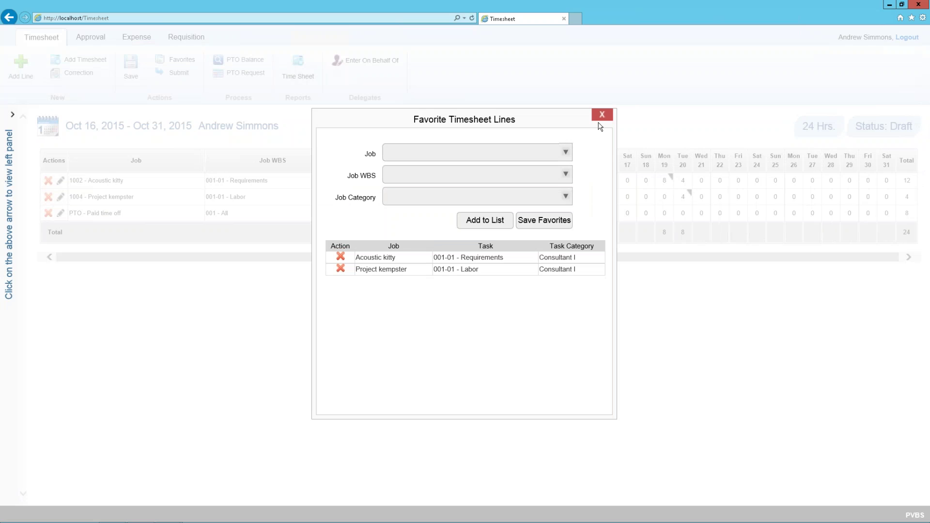
pyautogui.click(601, 116)
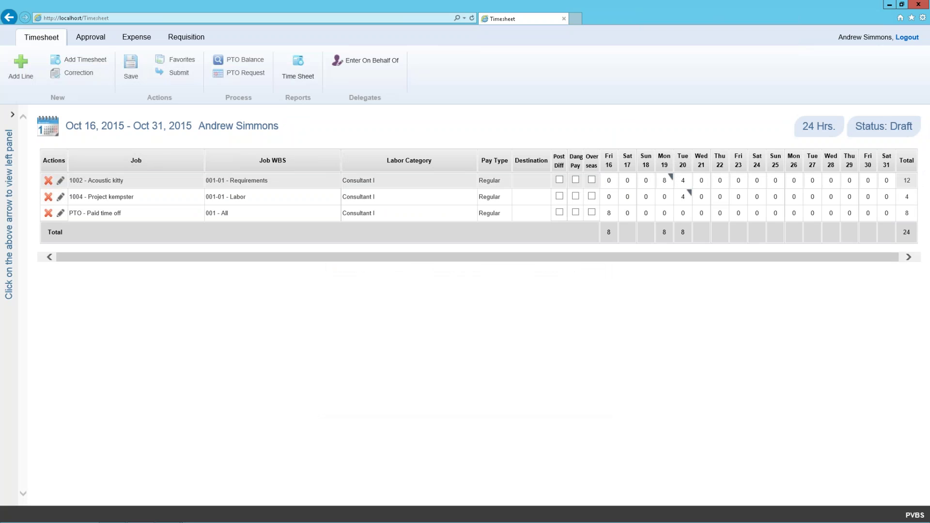
# Enter 6 hours for Acoustic kitty and 2 hours for Project kempster on Wednesday the 21st
pyautogui.rightClick(701, 180)
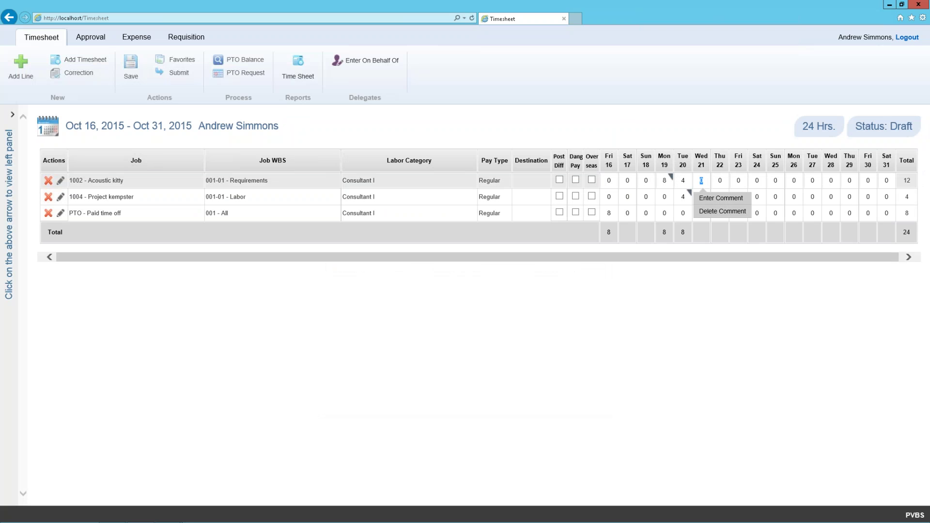
pyautogui.write('6')
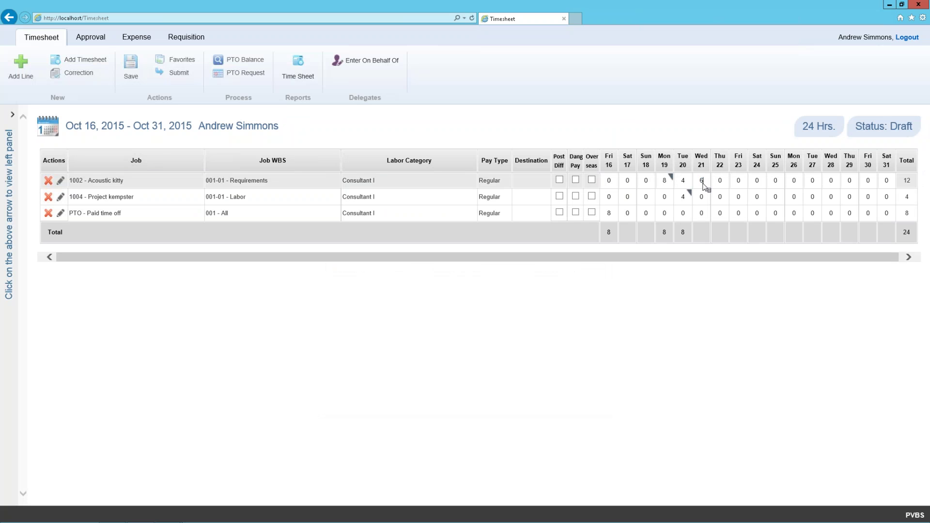
pyautogui.write('2')
# Add the comment "enter data here" to Project kempster's Wednesday the 21st entry and save the timesheet
pyautogui.rightClick(705, 204)
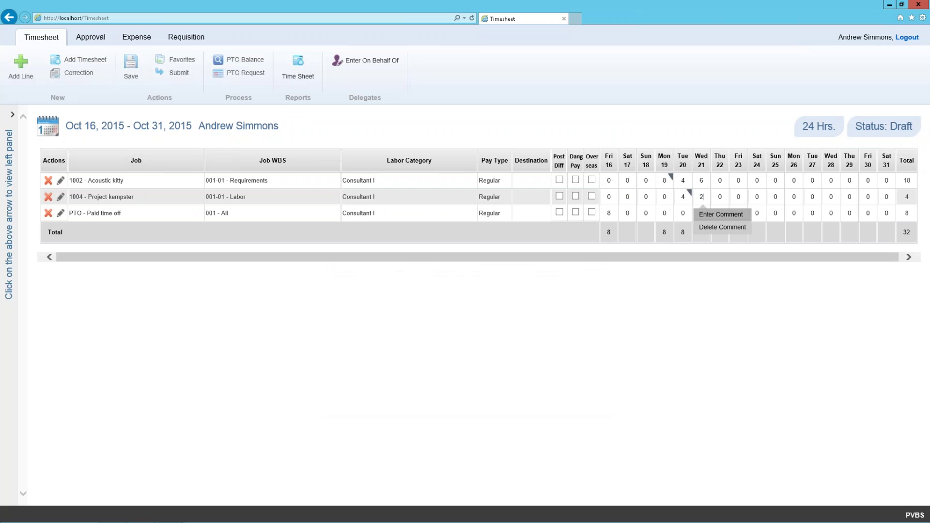
pyautogui.click(708, 214)
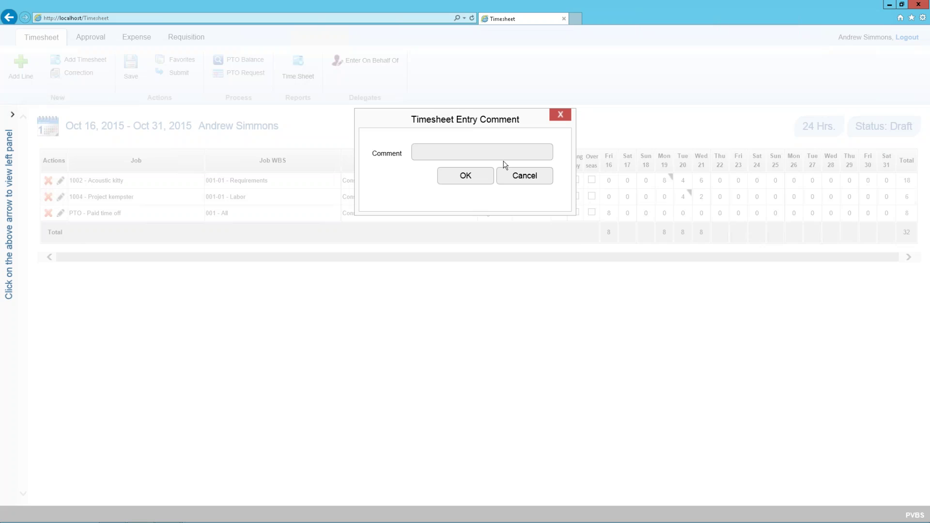
pyautogui.click(500, 153)
pyautogui.write('enter data here')
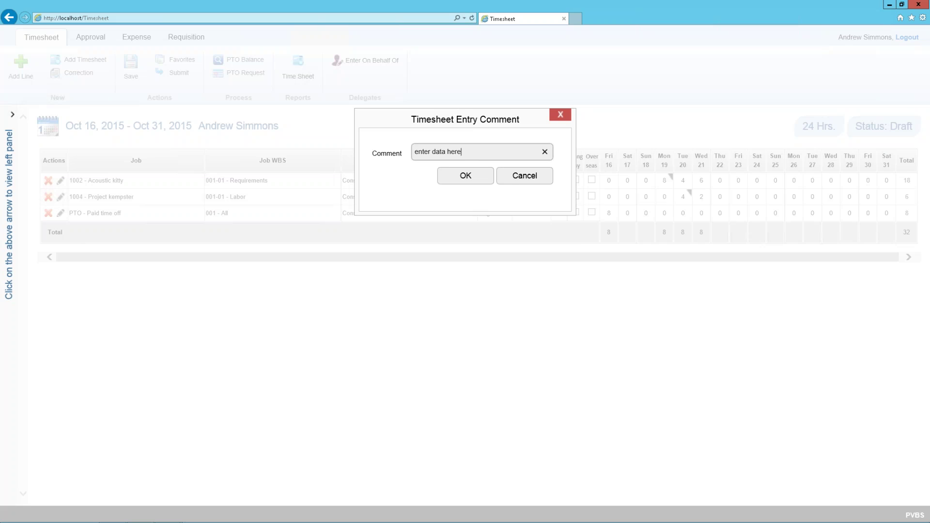
pyautogui.press('Tab')
pyautogui.click(465, 175)
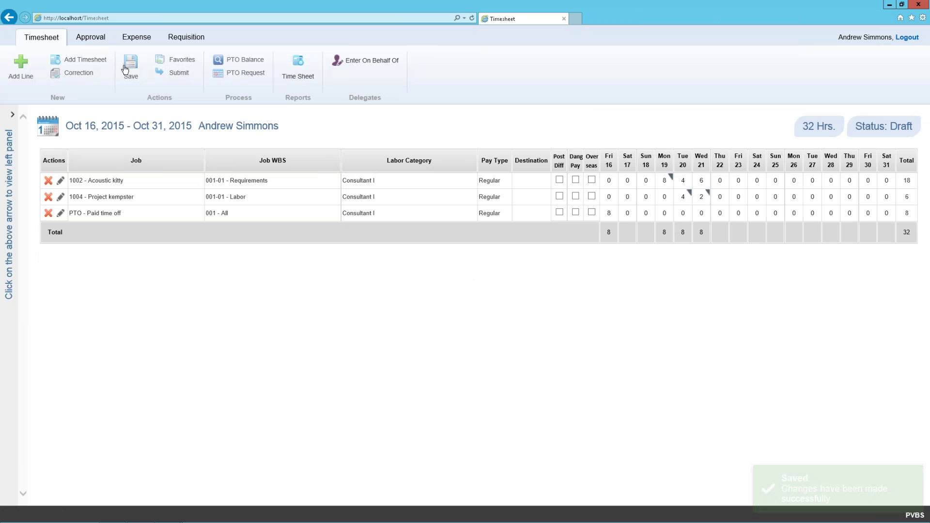
# View the certification statement for submitting the timesheet and cancel the submission
pyautogui.click(176, 72)
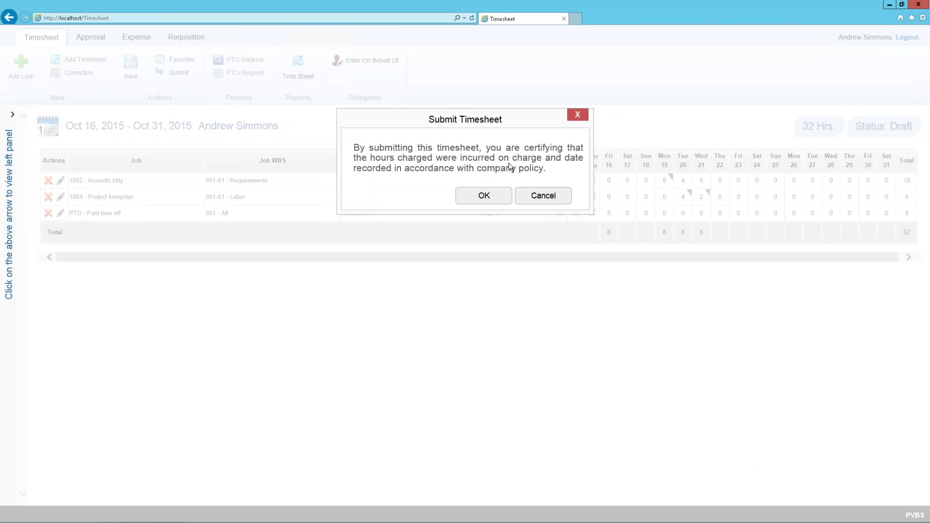
pyautogui.click(543, 196)
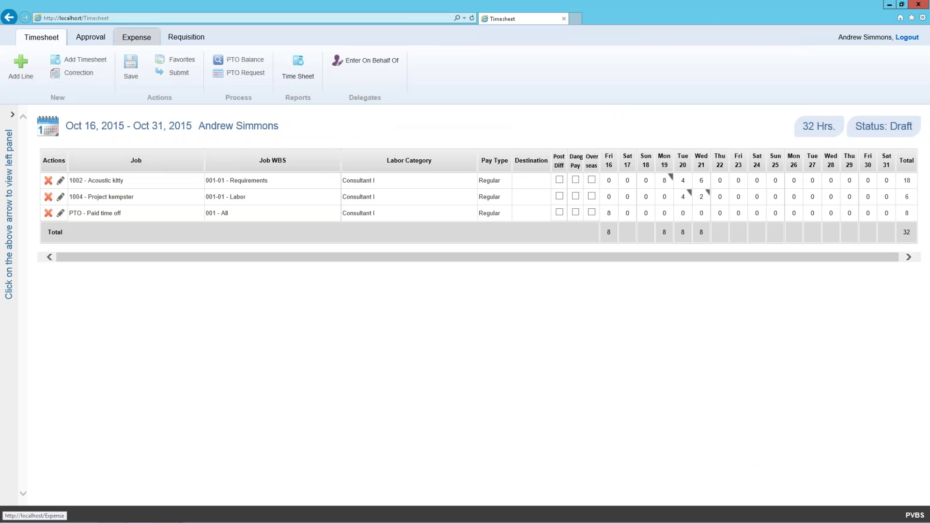
# Create an expense report described as Travel To New Orleans, starting 10-18-2015 and ending 10-21-2015
pyautogui.click(137, 37)
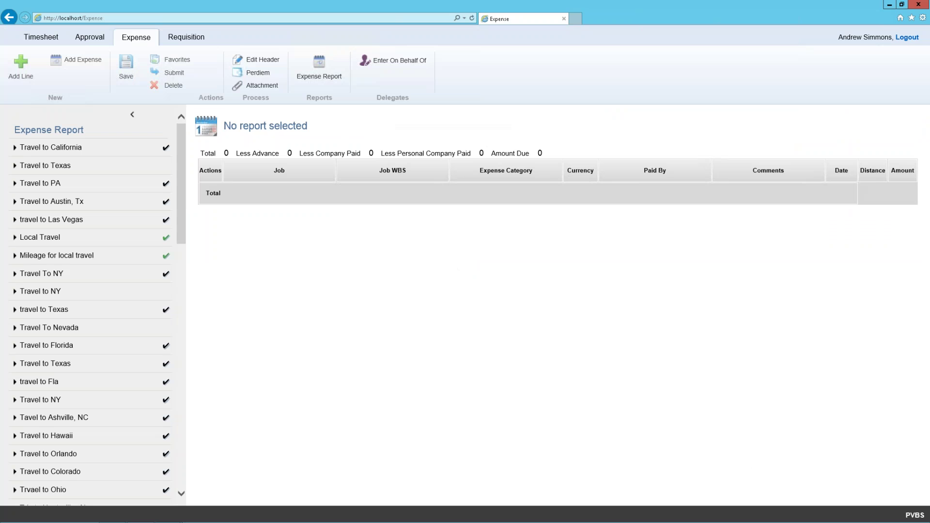
pyautogui.click(81, 62)
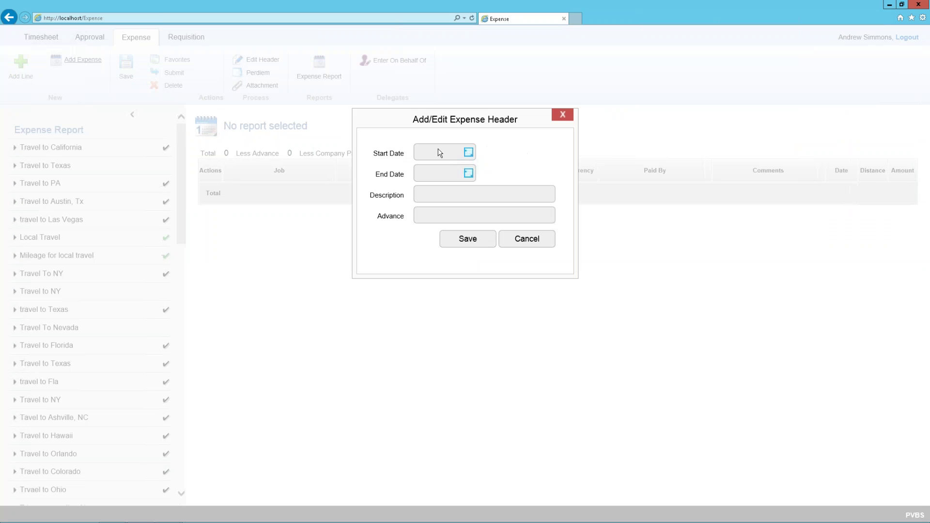
pyautogui.click(468, 158)
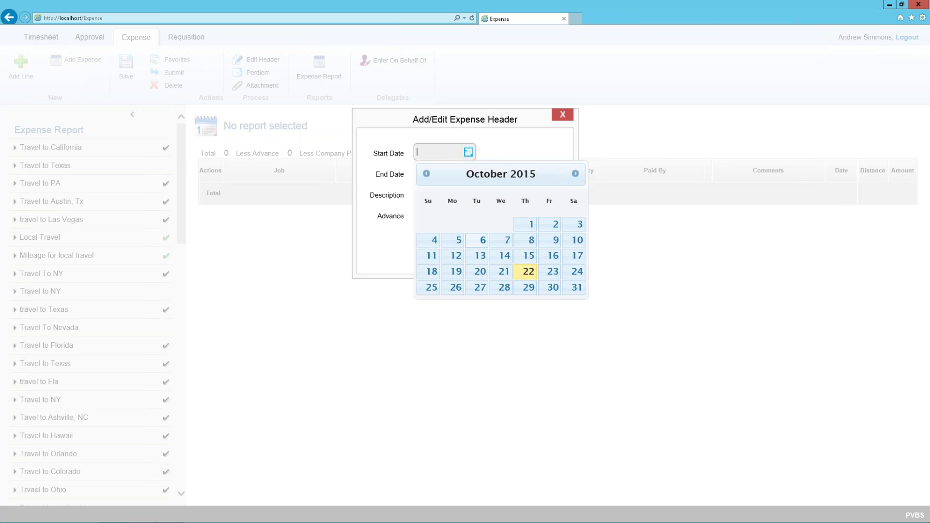
pyautogui.click(430, 271)
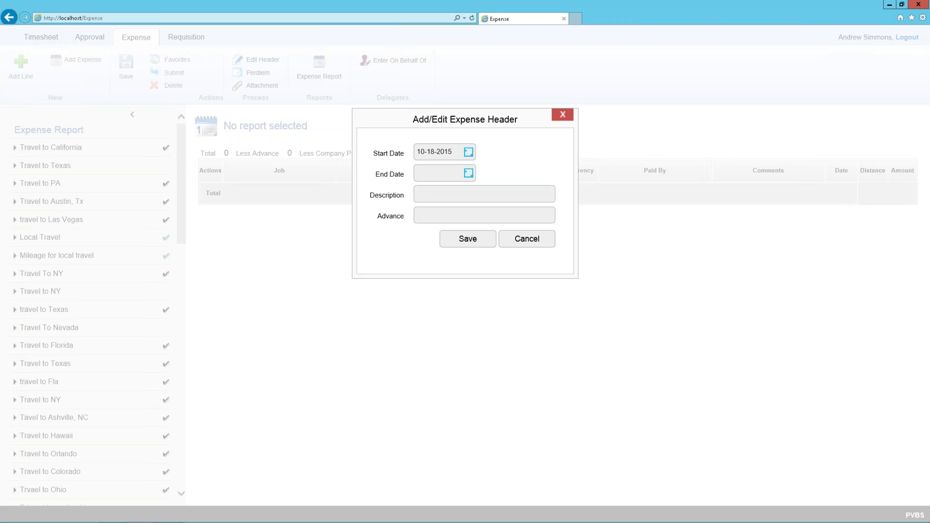
pyautogui.click(468, 175)
pyautogui.click(504, 293)
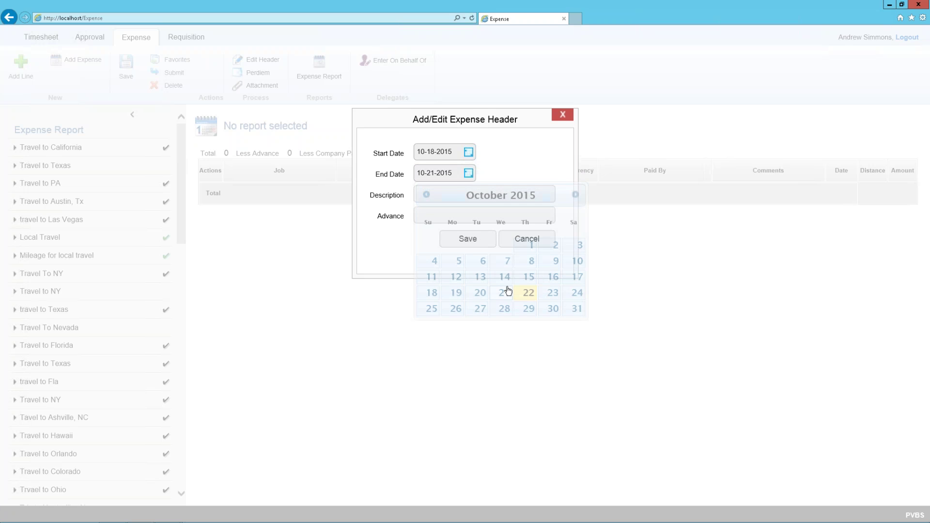
pyautogui.click(440, 194)
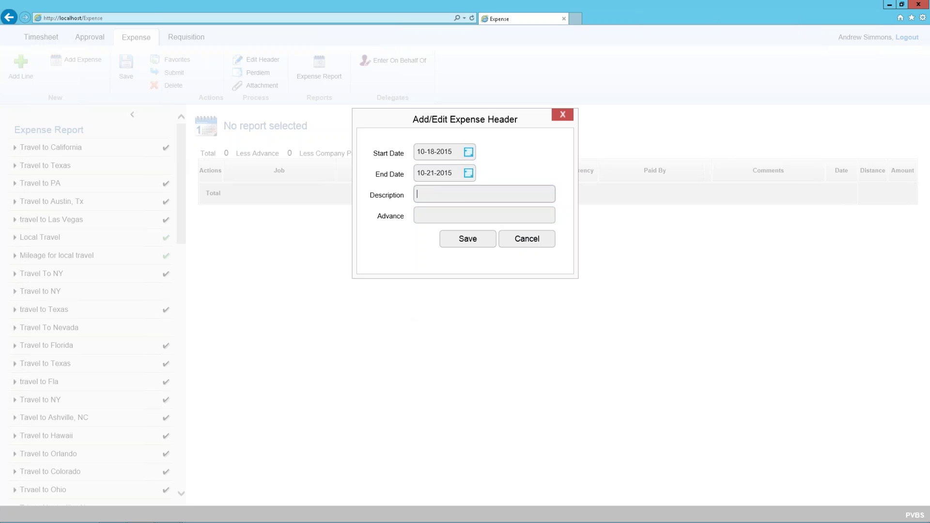
pyautogui.write('Travel To New Orleans')
pyautogui.click(465, 239)
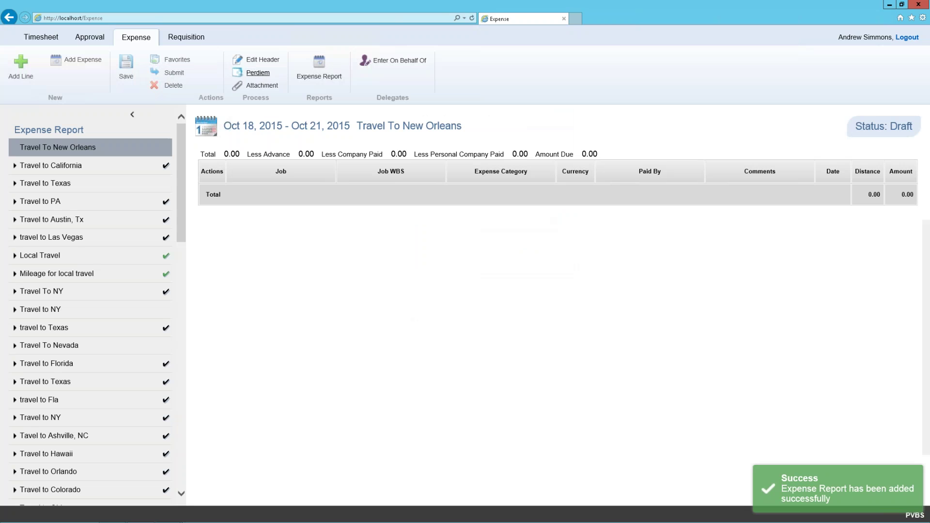
# Start the per diem wizard for the Travel To New Orleans report and choose LA as the state
pyautogui.click(258, 72)
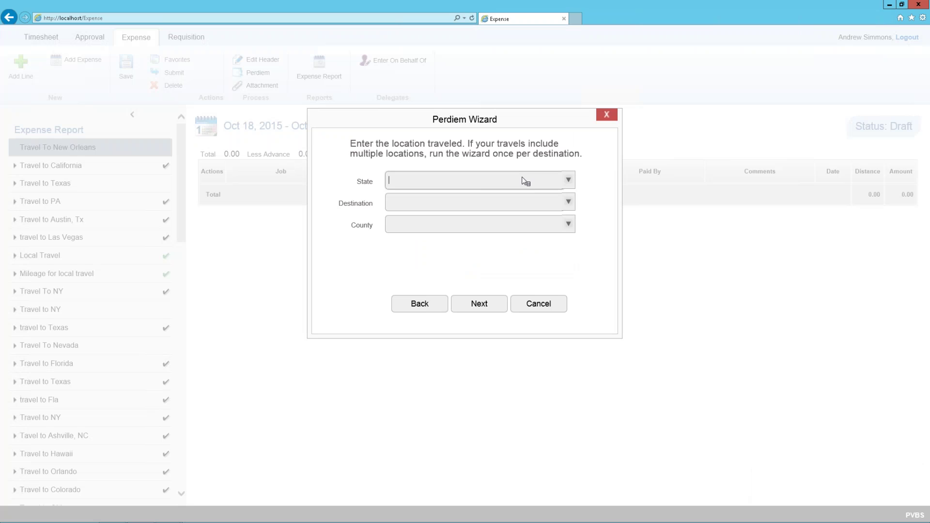
pyautogui.write('la')
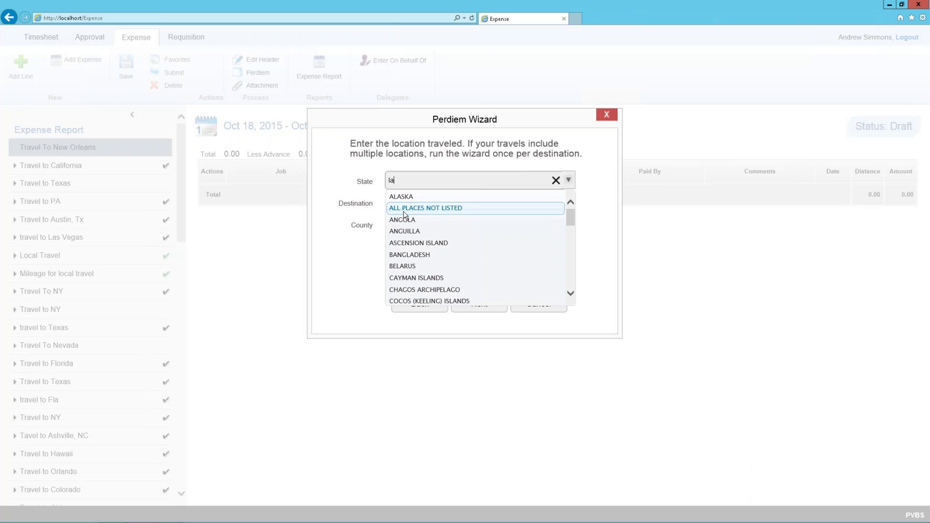
pyautogui.press('Down')
pyautogui.press('Down')
pyautogui.press('Down')
pyautogui.press('Down')
pyautogui.press('Down')
pyautogui.press('Down')
pyautogui.press('Down')
pyautogui.press('Down')
pyautogui.press('Down')
pyautogui.press('Down')
pyautogui.press('Down')
pyautogui.press('Down')
pyautogui.press('Down')
pyautogui.press('Down')
pyautogui.press('Down')
pyautogui.press('Down')
pyautogui.press('Down')
pyautogui.press('Down')
pyautogui.press('Down')
pyautogui.press('Down')
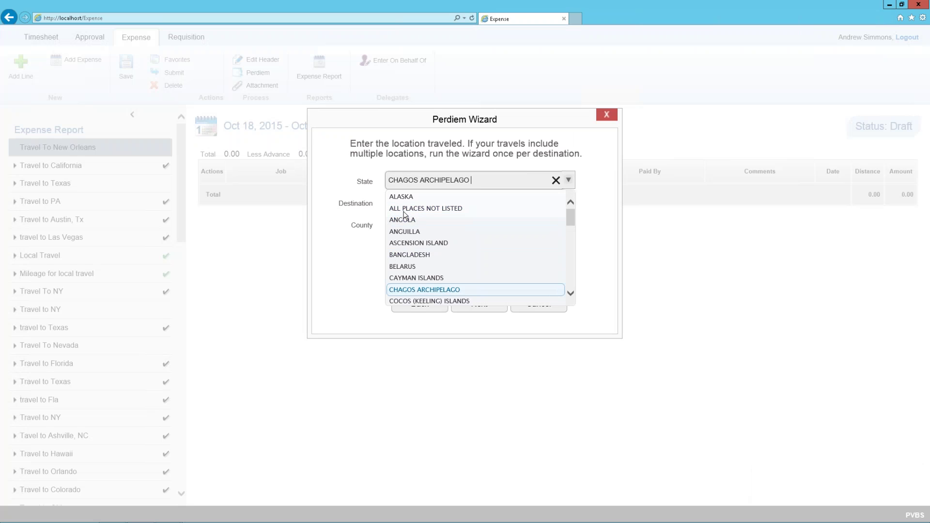
pyautogui.press('Down')
pyautogui.press('Down')
pyautogui.press('Down')
pyautogui.press('Down')
pyautogui.press('Down')
pyautogui.press('Down')
pyautogui.press('Down')
pyautogui.press('Down')
pyautogui.press('Down')
pyautogui.press('Down')
pyautogui.press('Down')
pyautogui.press('Down')
pyautogui.press('Down')
pyautogui.press('Down')
pyautogui.press('Down')
pyautogui.press('Down')
pyautogui.press('Down')
pyautogui.press('Down')
pyautogui.press('Down')
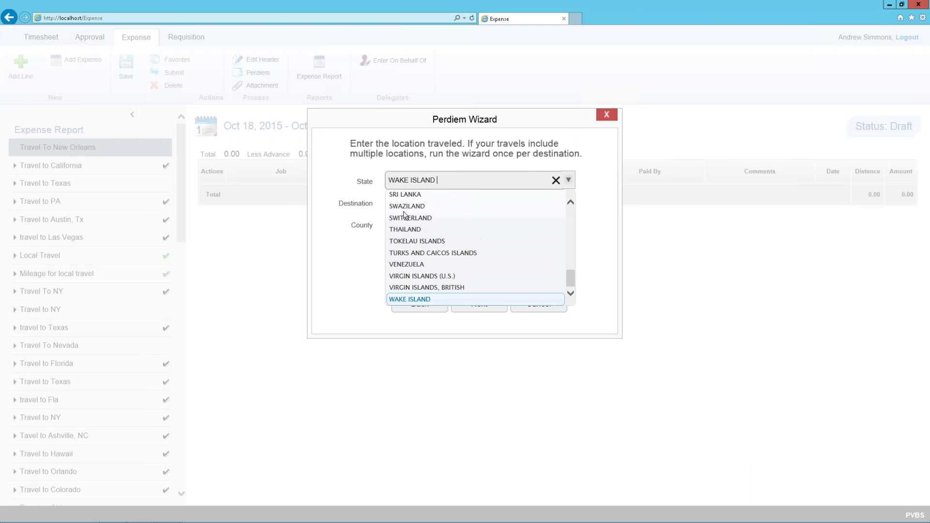
pyautogui.press('Up')
pyautogui.press('Up')
pyautogui.press('Up')
pyautogui.press('Up')
pyautogui.press('Up')
pyautogui.press('Up')
pyautogui.press('Up')
pyautogui.press('Up')
pyautogui.press('Up')
pyautogui.press('Up')
pyautogui.press('Up')
pyautogui.press('Up')
pyautogui.press('Up')
pyautogui.press('Up')
pyautogui.press('Up')
pyautogui.press('Up')
pyautogui.press('Up')
pyautogui.press('Up')
pyautogui.press('Up')
pyautogui.press('Up')
pyautogui.press('Up')
pyautogui.press('Up')
pyautogui.press('Up')
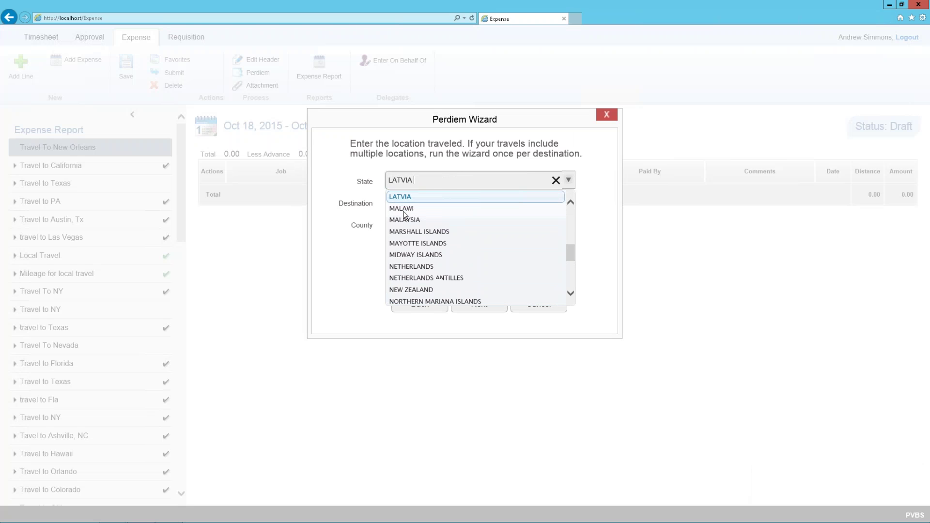
pyautogui.press('Up')
pyautogui.press('Up')
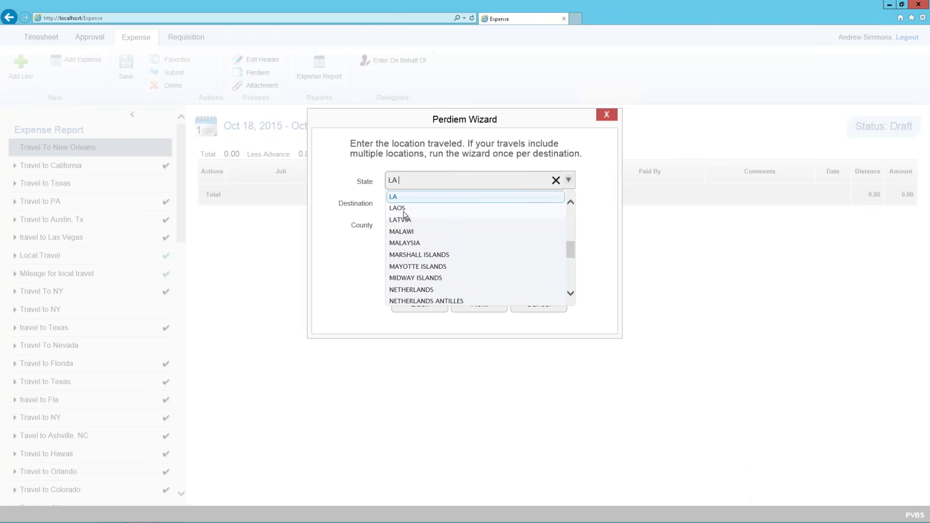
pyautogui.press('Return')
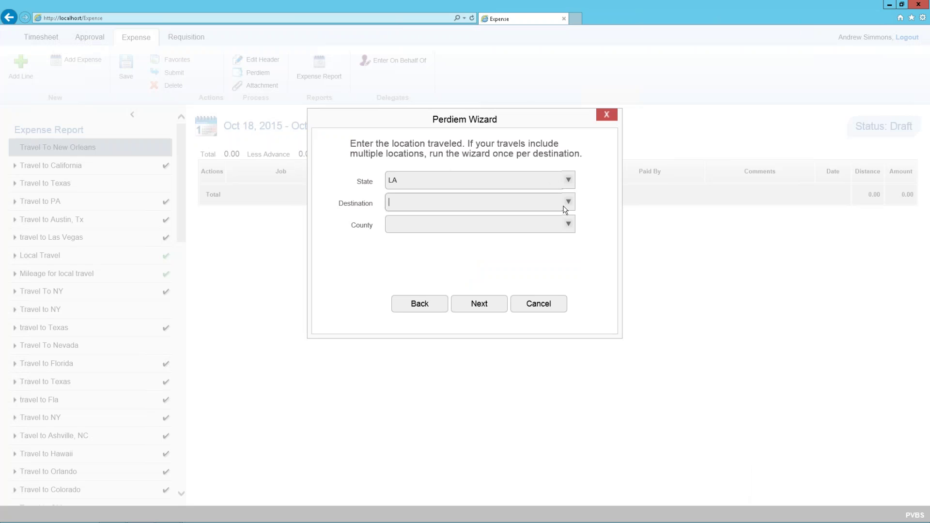
# Set the per diem destination to NEW ORLEANS and the county to ORLEANS PARISH, and continue the wizard
pyautogui.write('new or')
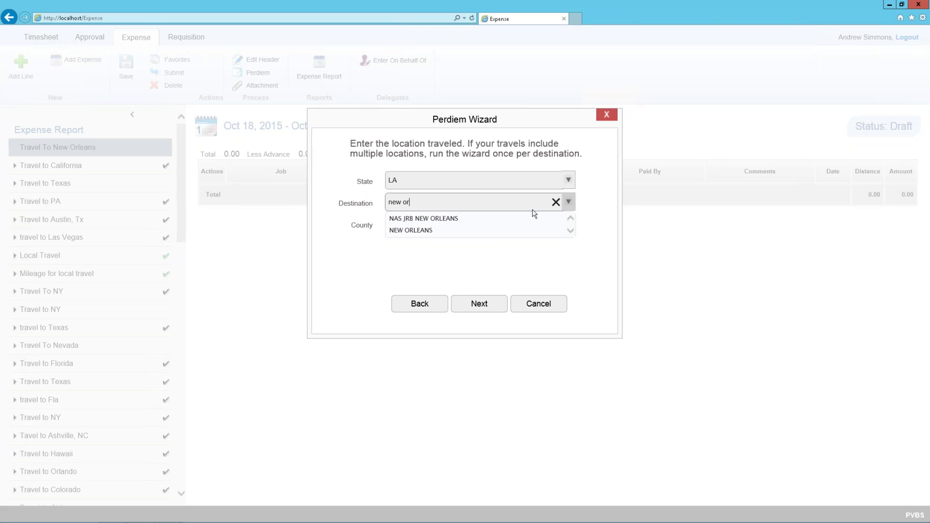
pyautogui.click(432, 230)
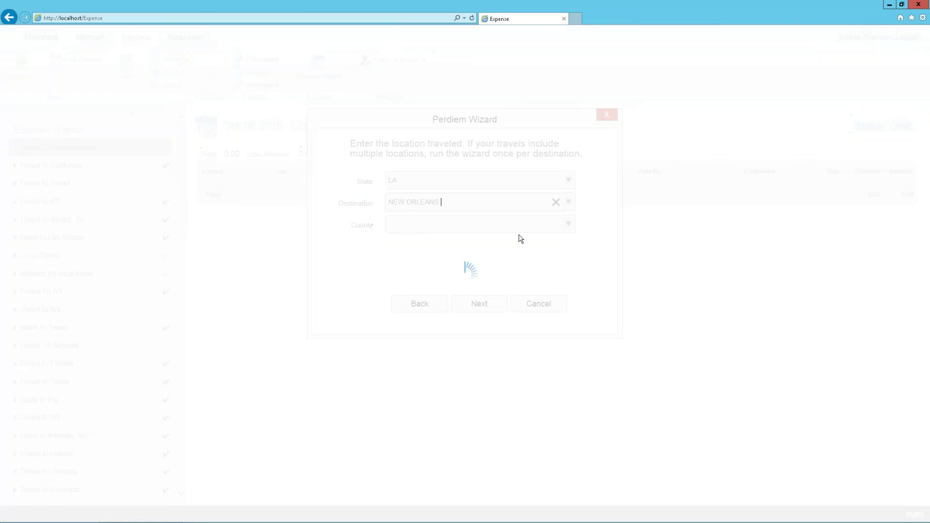
pyautogui.click(566, 226)
pyautogui.click(452, 242)
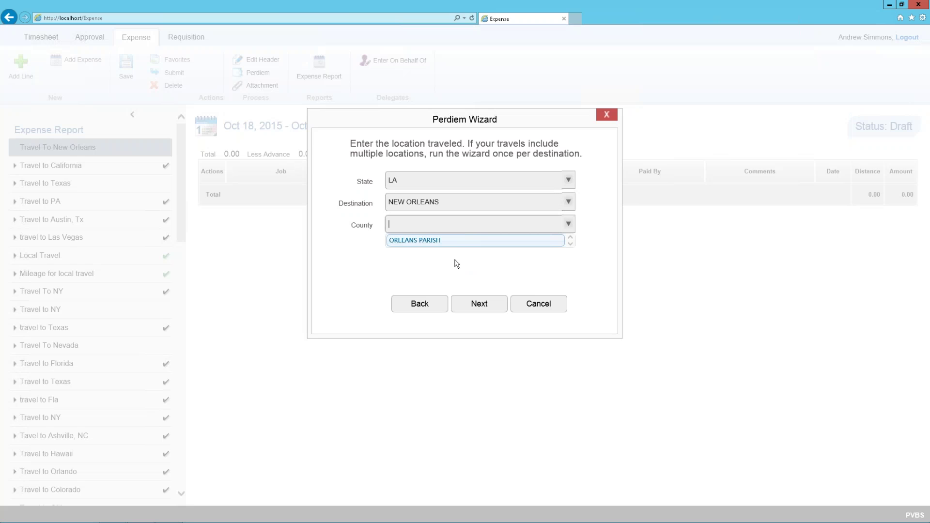
pyautogui.click(474, 304)
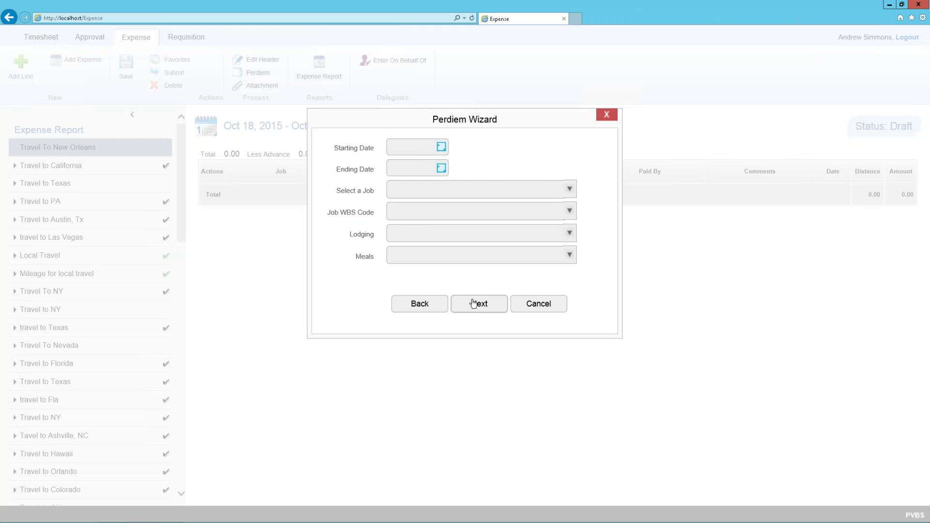
# Set the per diem starting date to 10-18-2015 and the ending date to 10-21-2015
pyautogui.click(441, 147)
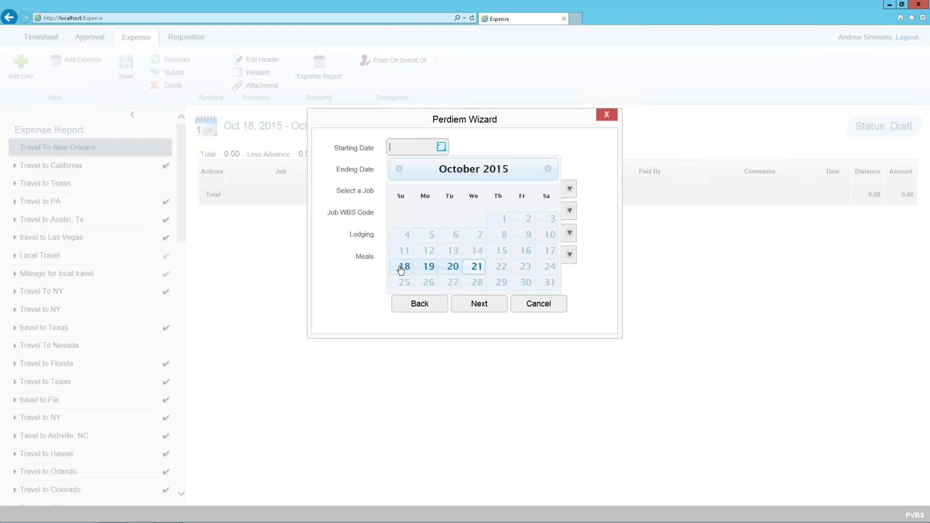
pyautogui.click(402, 267)
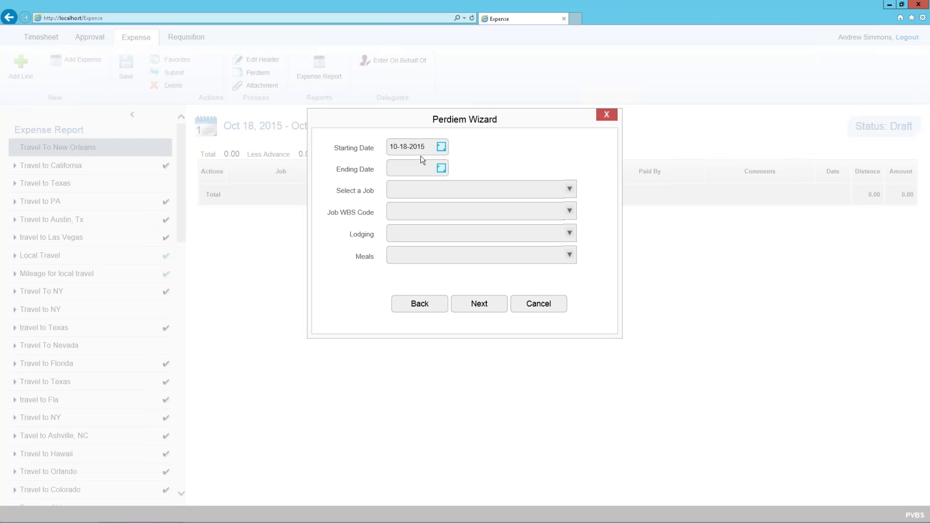
pyautogui.click(476, 286)
# Assign the per diem to job 1002 - Acoustic kitty with WBS code 001-04 - Go live
pyautogui.write('100')
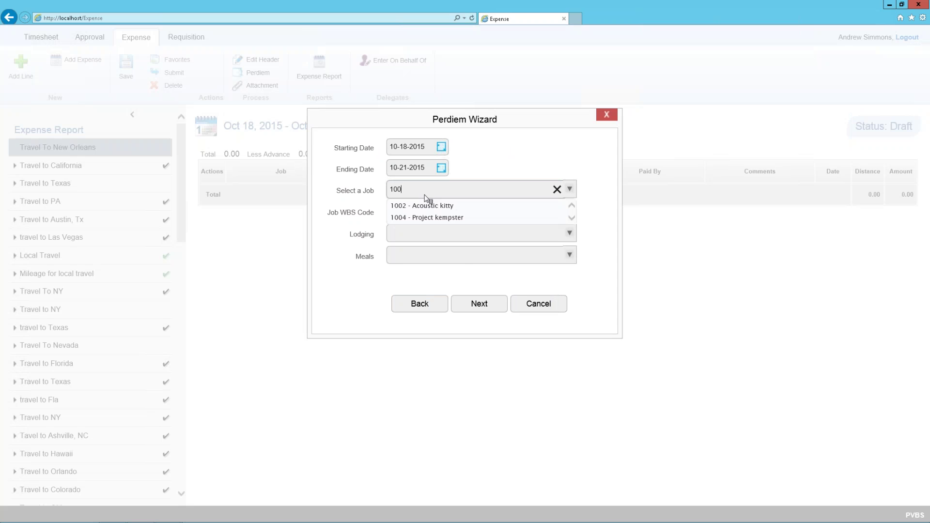
pyautogui.click(425, 206)
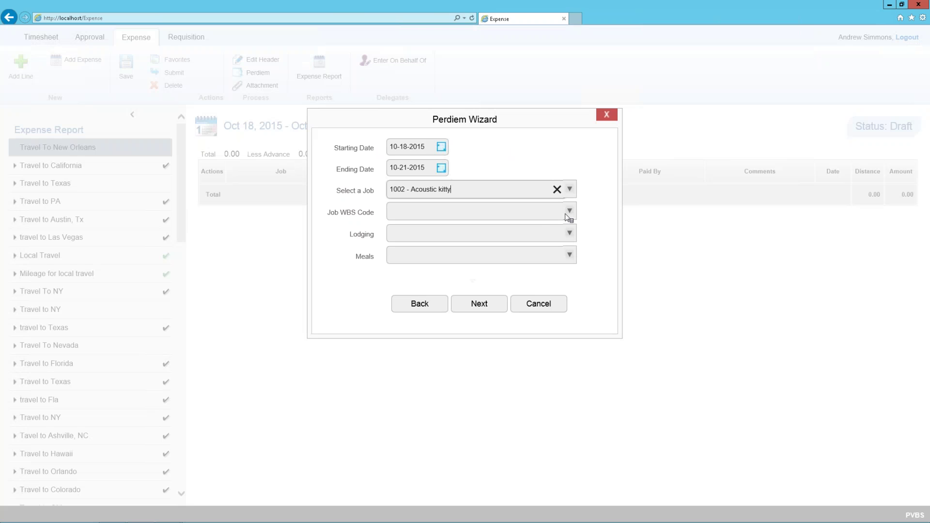
pyautogui.click(569, 211)
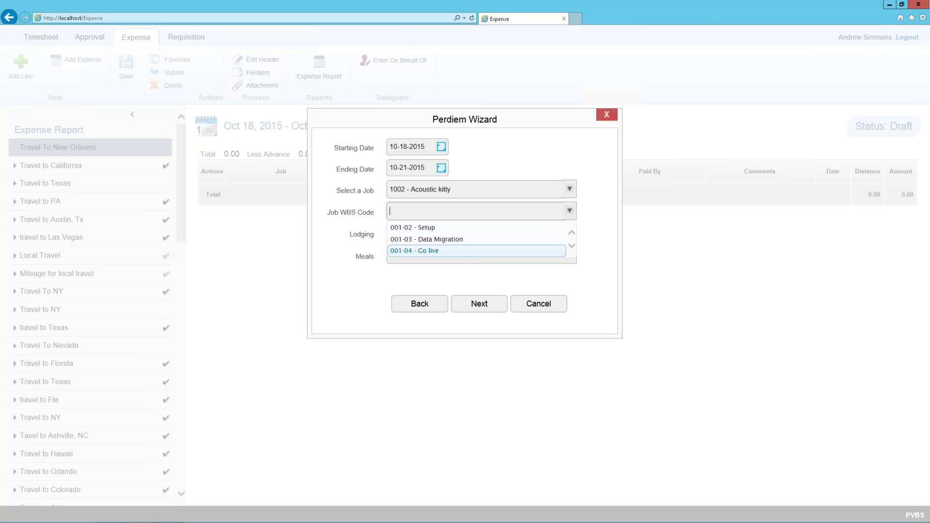
pyautogui.click(465, 251)
# Set the per diem's lodging category to Lodging and its meals category to PerDiem
pyautogui.click(473, 234)
pyautogui.write('l')
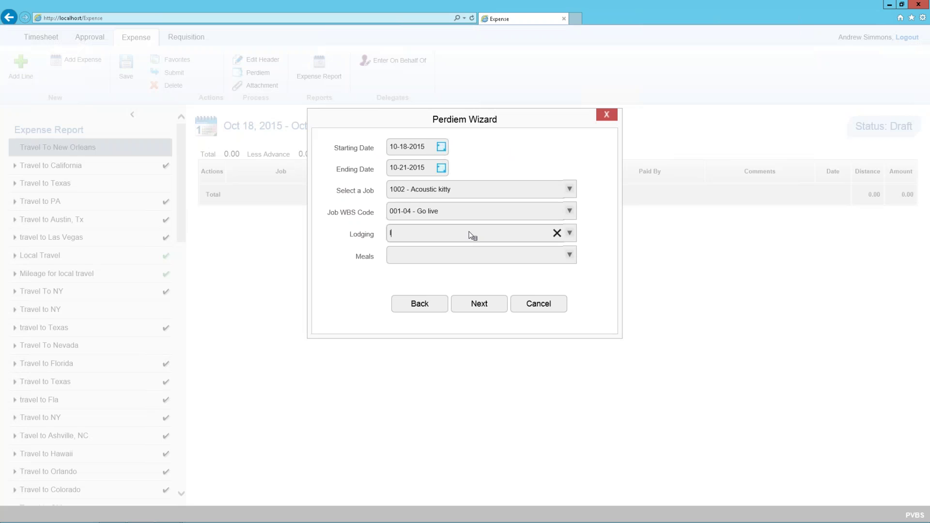
pyautogui.write('od')
pyautogui.press('Return')
pyautogui.press('Tab')
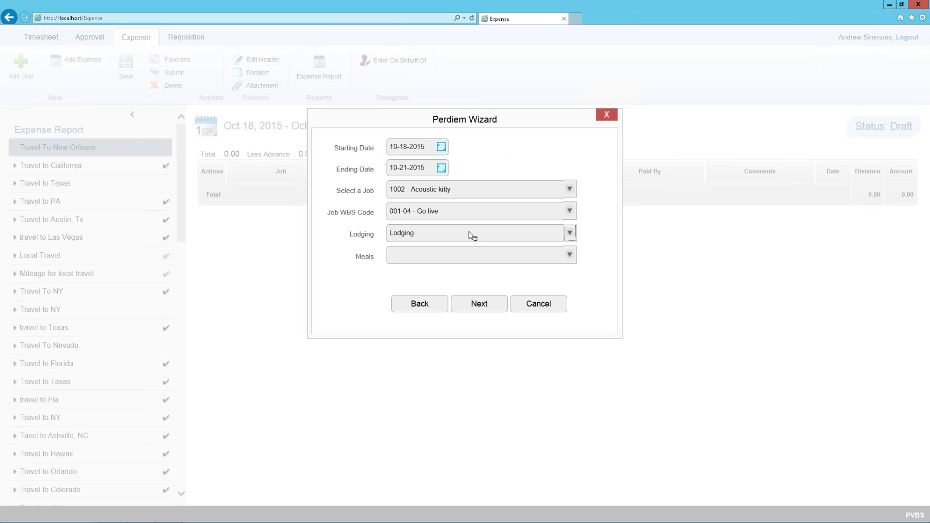
pyautogui.click(435, 256)
pyautogui.write('per')
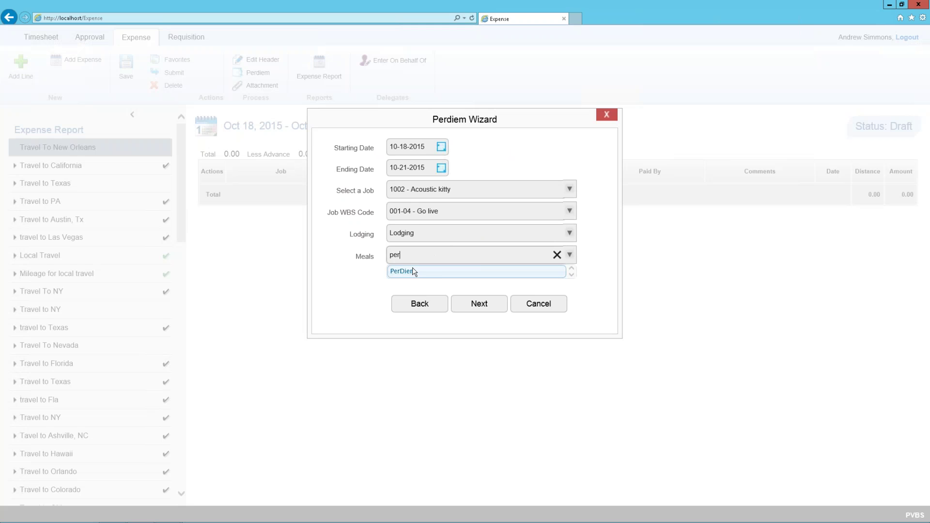
pyautogui.click(413, 272)
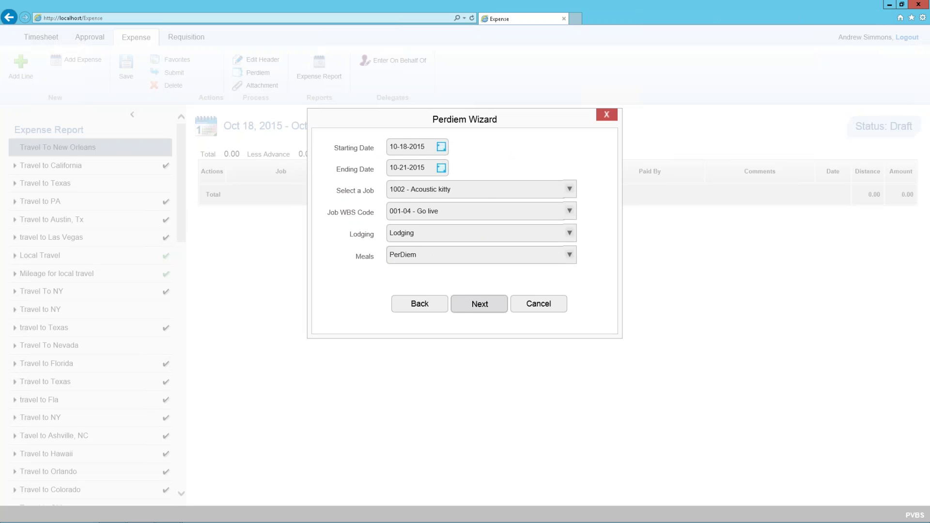
# View the daily checklist of lodging and meals taken and cancel the per diem wizard
pyautogui.click(482, 304)
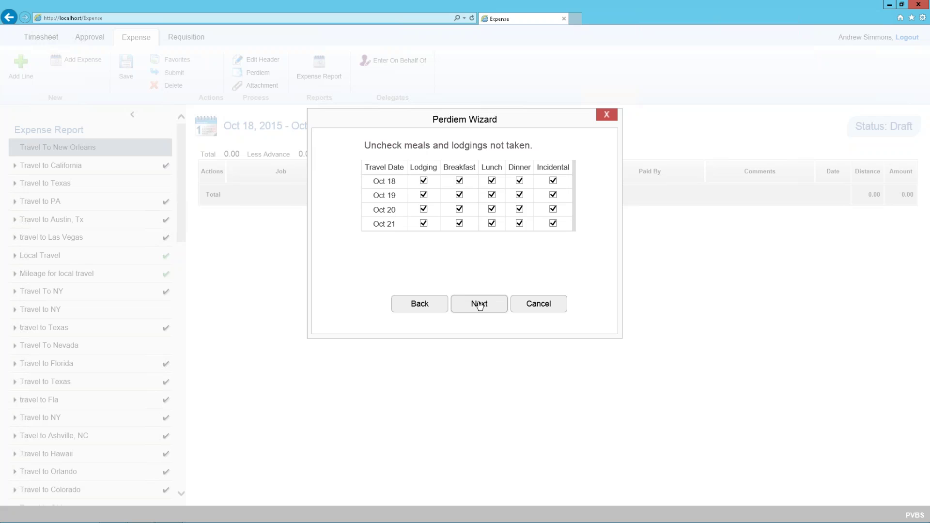
pyautogui.click(531, 306)
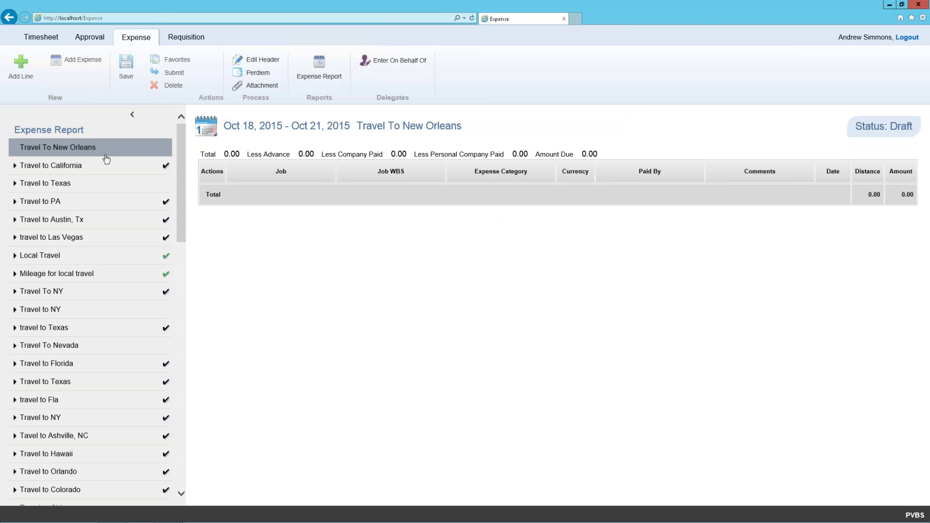
# Start a new expense line with a distance of 50 for job 1002 - Acoustic kitty
pyautogui.click(22, 72)
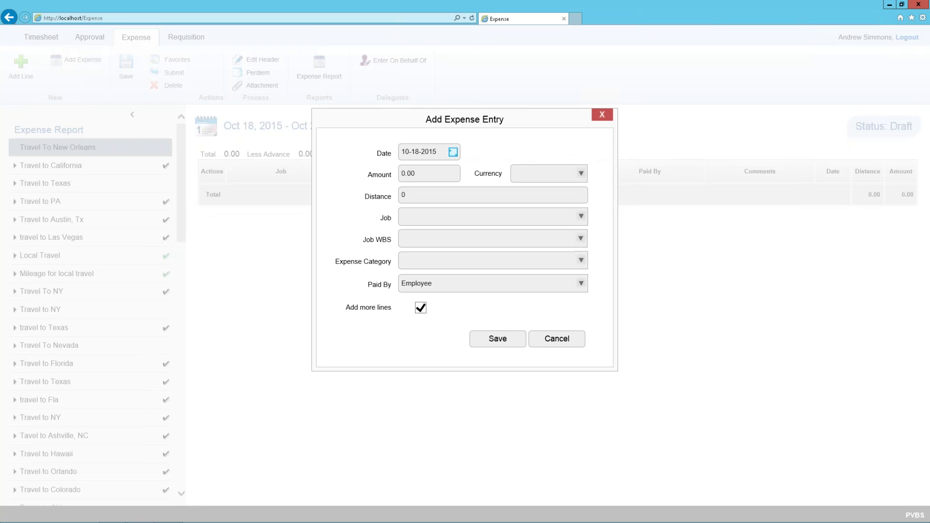
pyautogui.click(402, 195)
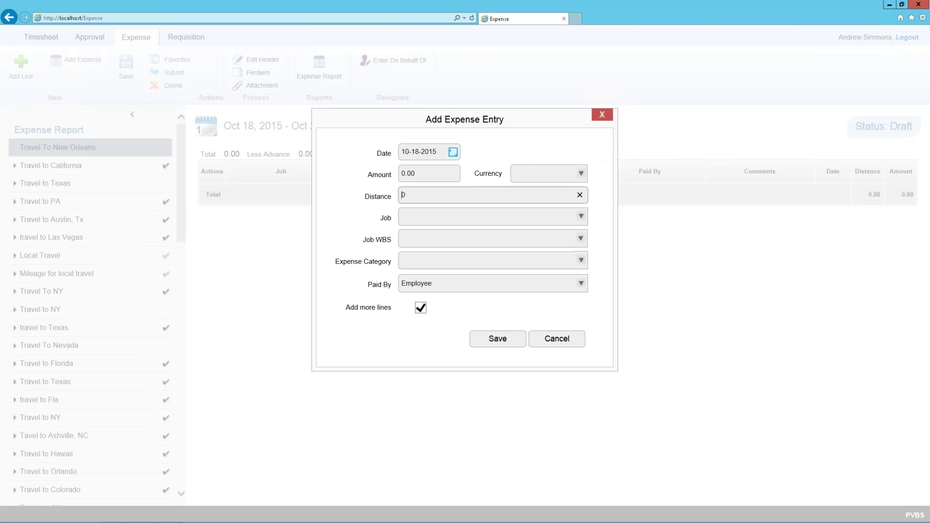
pyautogui.write('5')
pyautogui.press('Tab')
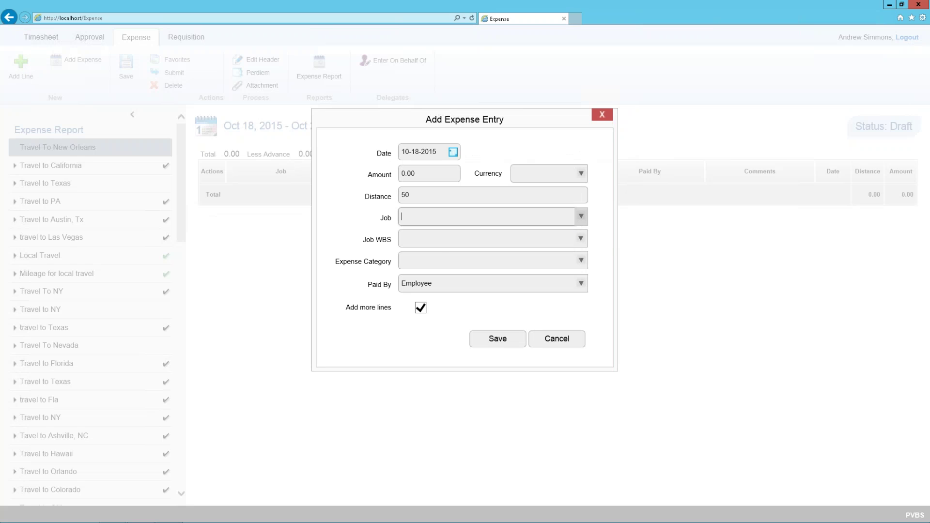
pyautogui.click(581, 216)
pyautogui.click(478, 239)
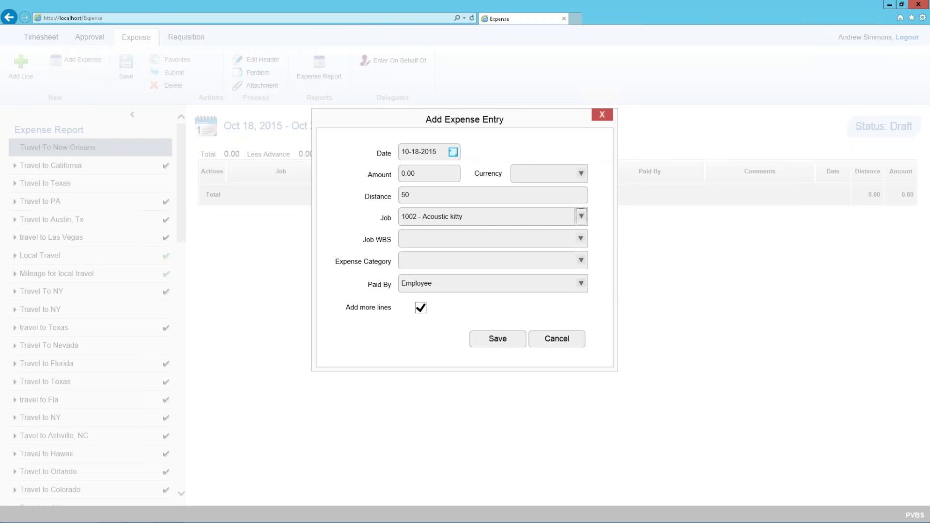
# Assign the line WBS 001-04 - Go live and category Mileage, save it, and stop adding lines
pyautogui.click(578, 244)
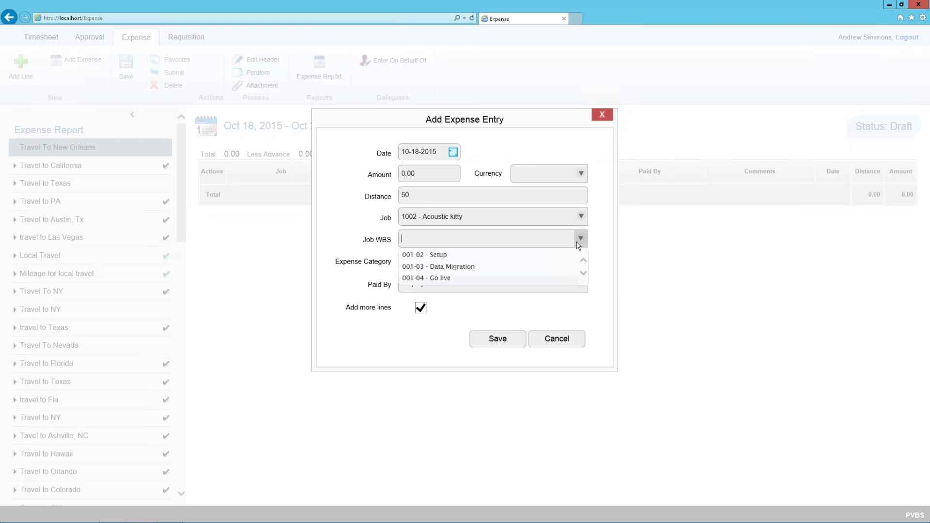
pyautogui.click(459, 279)
pyautogui.click(477, 266)
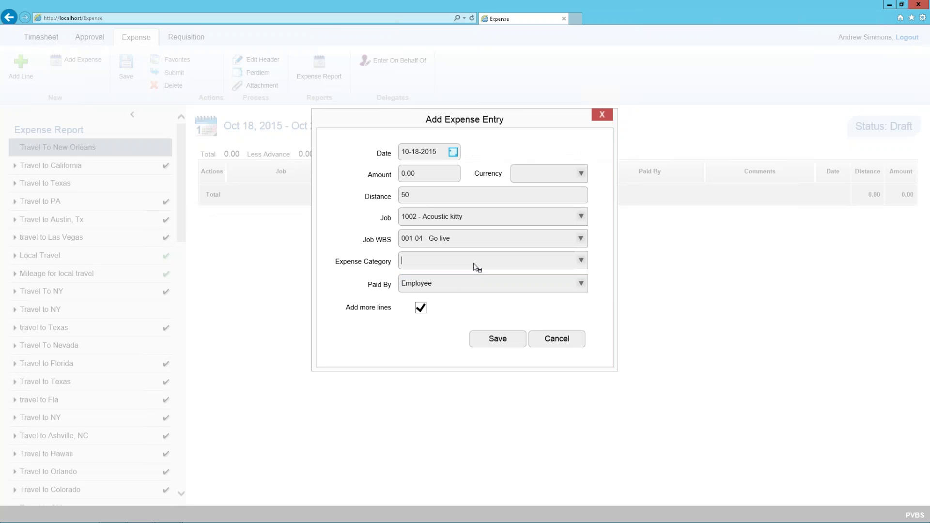
pyautogui.write('mil')
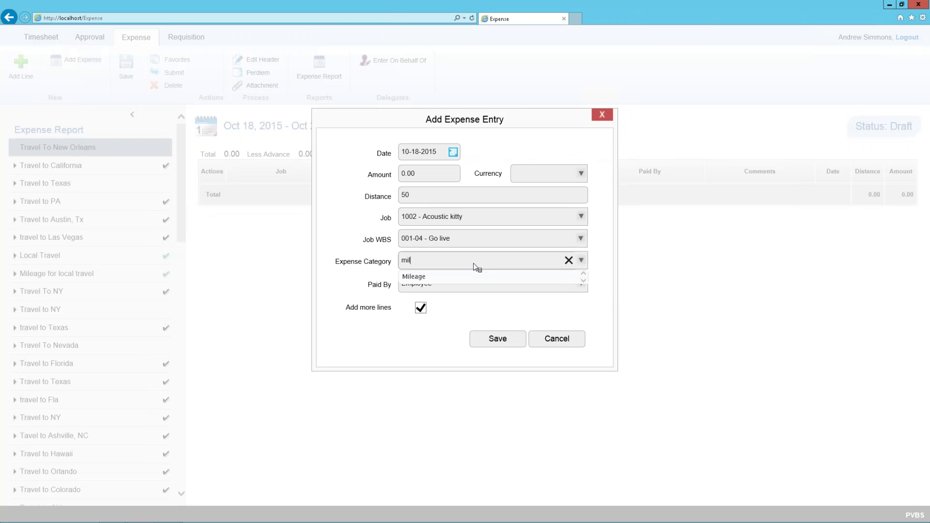
pyautogui.click(431, 280)
pyautogui.click(517, 343)
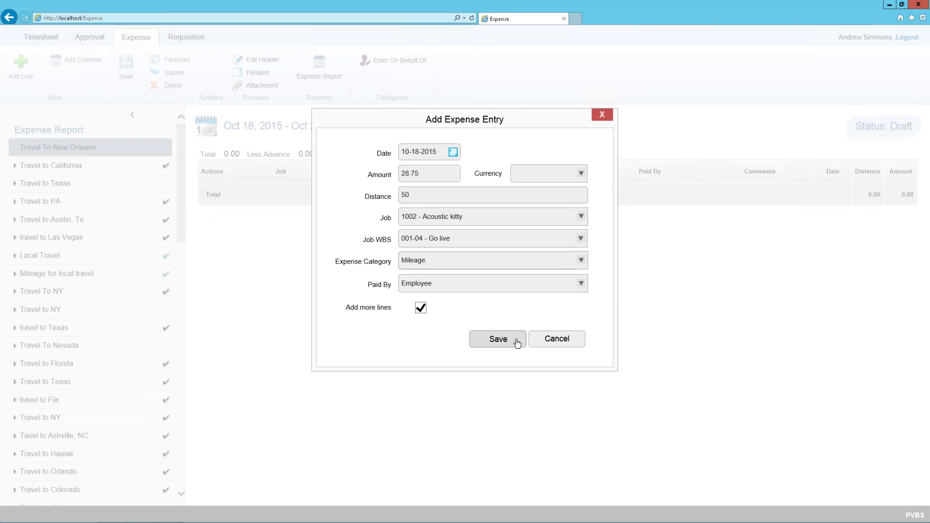
pyautogui.click(552, 341)
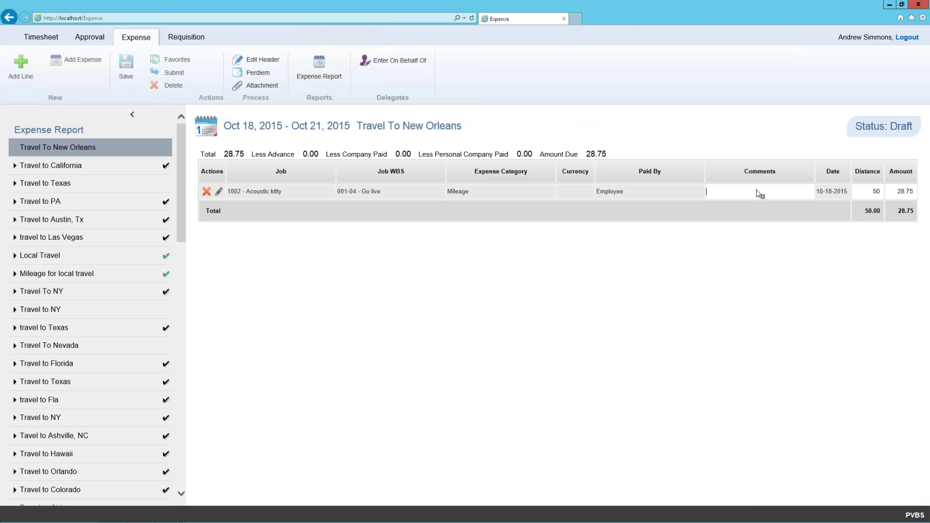
# Add the comment "Mileage to Airport" to the mileage line and save the expense report
pyautogui.write('Mileage to Airport')
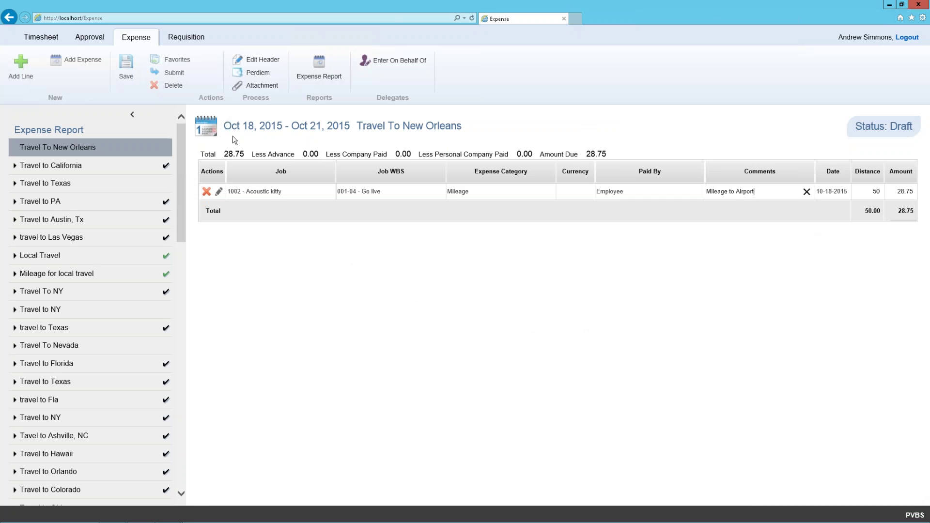
pyautogui.click(126, 66)
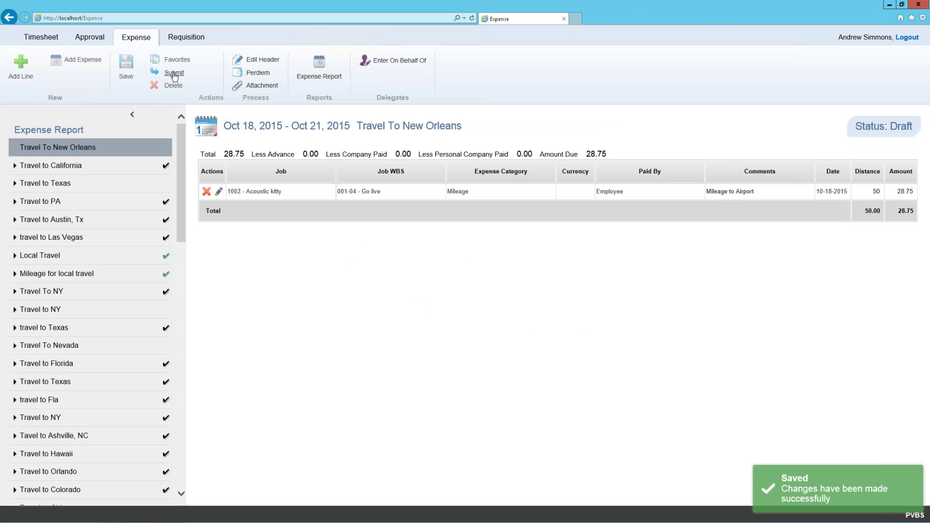
# View the attachment upload options for the expense report and close them without adding a file
pyautogui.click(262, 85)
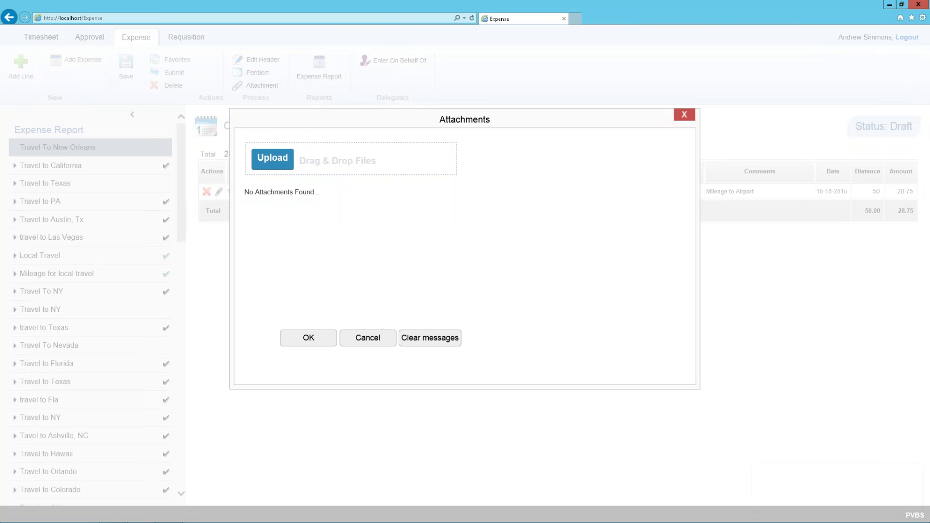
pyautogui.click(684, 115)
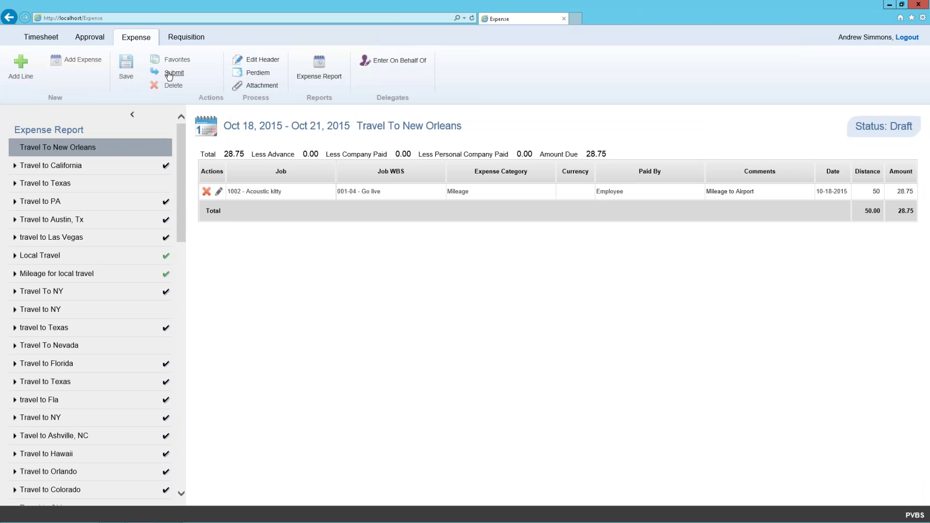
# Submit the Travel To New Orleans expense report and switch back to Dynamics NAV
pyautogui.click(174, 72)
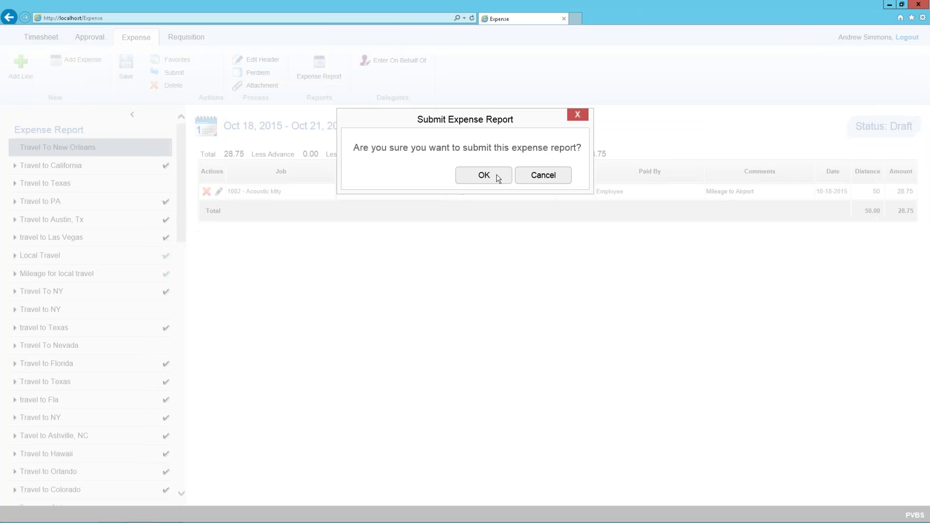
pyautogui.click(497, 177)
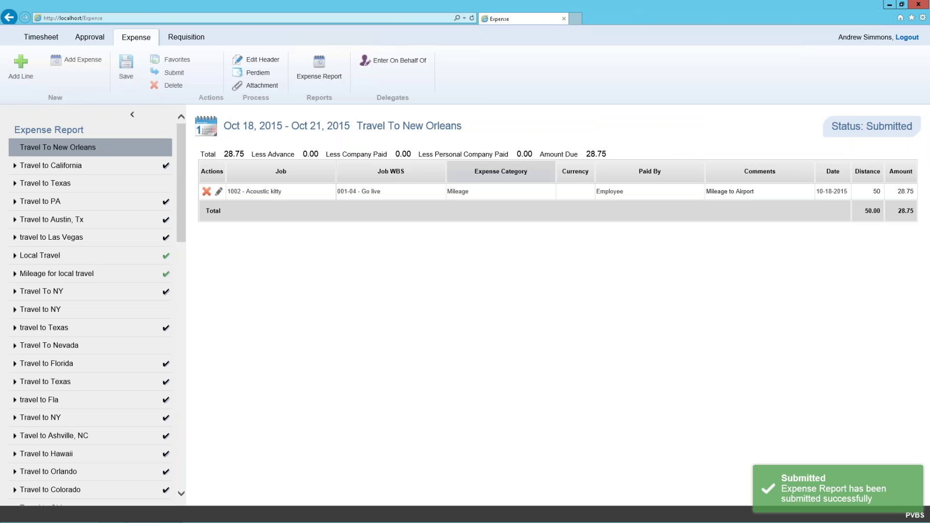
pyautogui.click(890, 6)
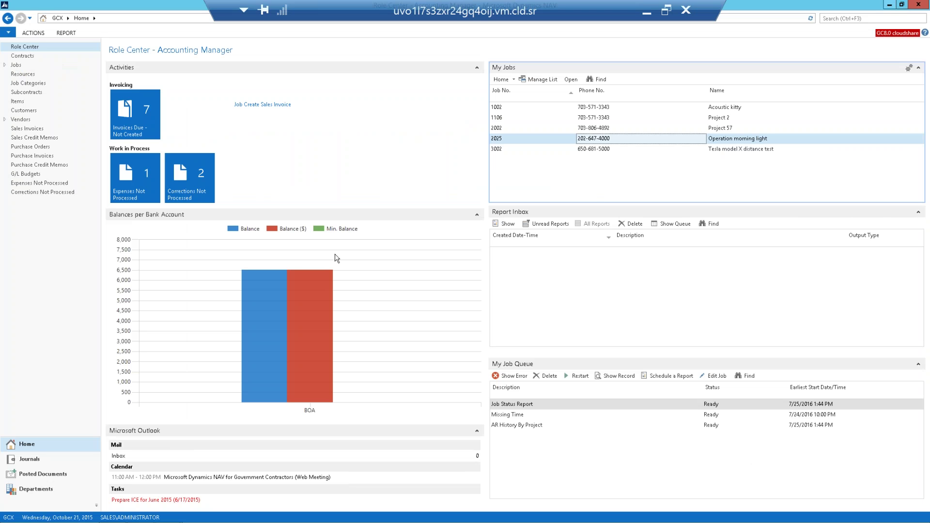
# Search the departments for "Expense" and open the Expense list under Project Accounting's Web area
pyautogui.click(25, 494)
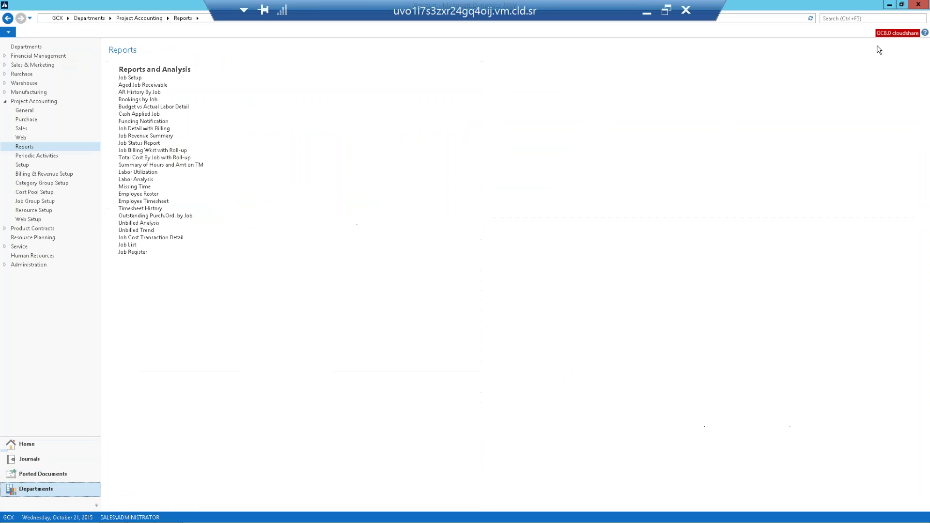
pyautogui.write('E')
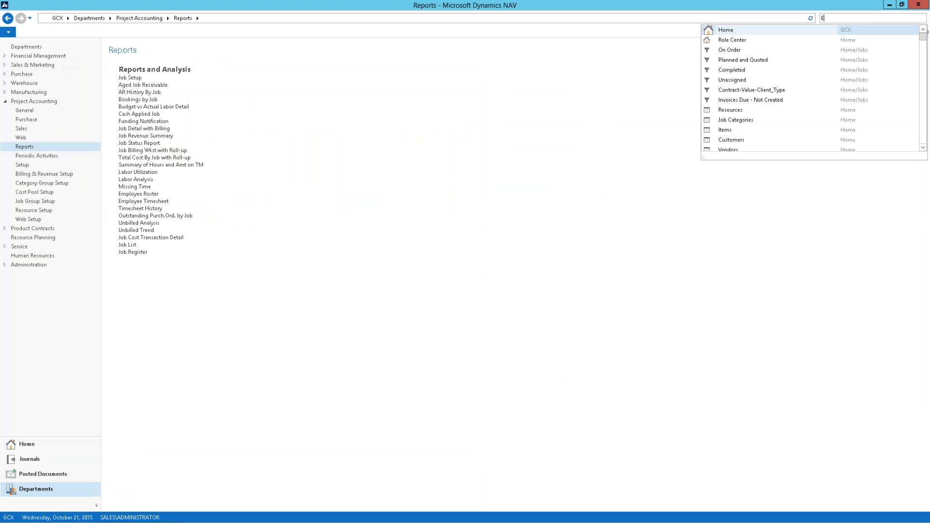
pyautogui.write('xpense')
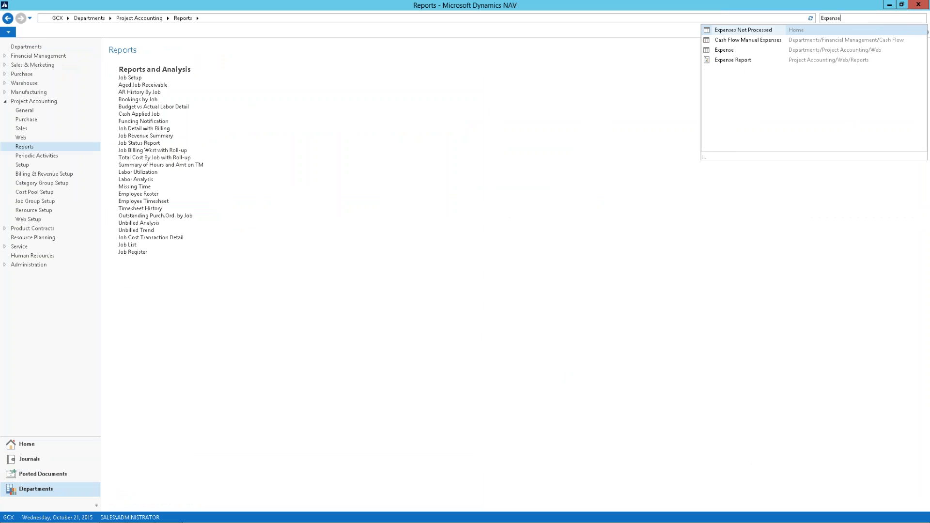
pyautogui.press('Down')
pyautogui.press('Down')
pyautogui.press('Return')
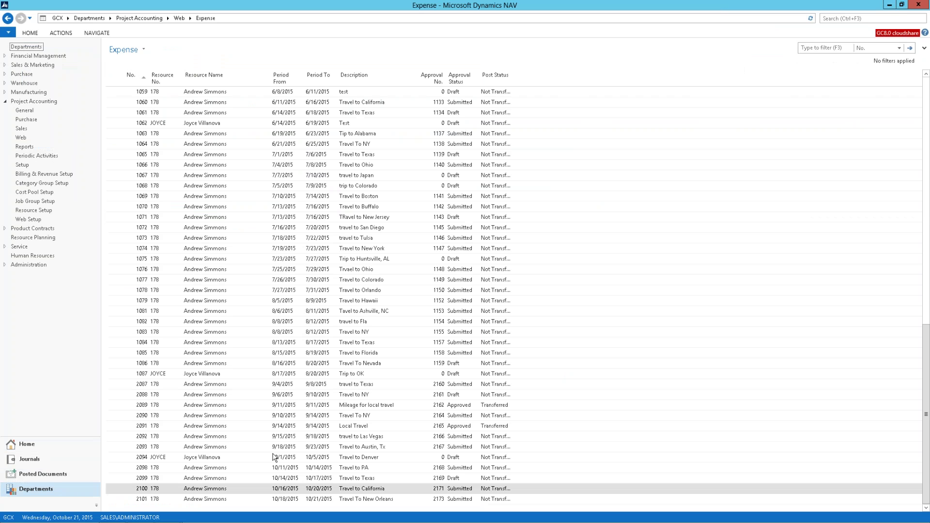
# Open the Travel To New Orleans expense, view its approvers and their status, and close both windows
pyautogui.doubleClick(307, 499)
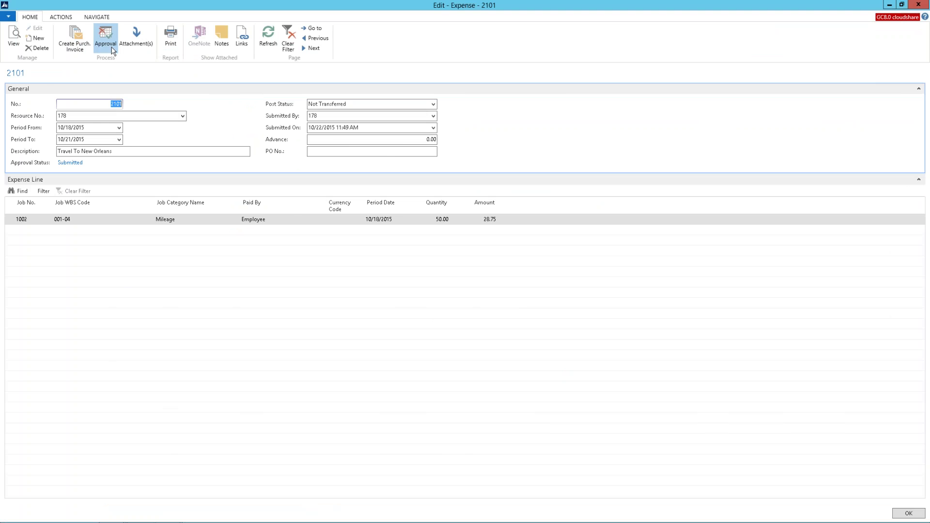
pyautogui.click(112, 49)
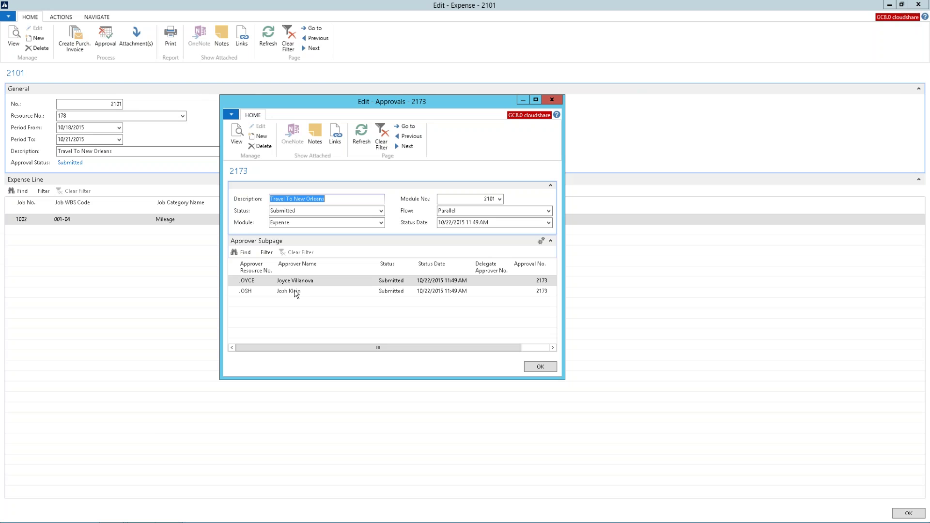
pyautogui.press('Escape')
pyautogui.press('Escape')
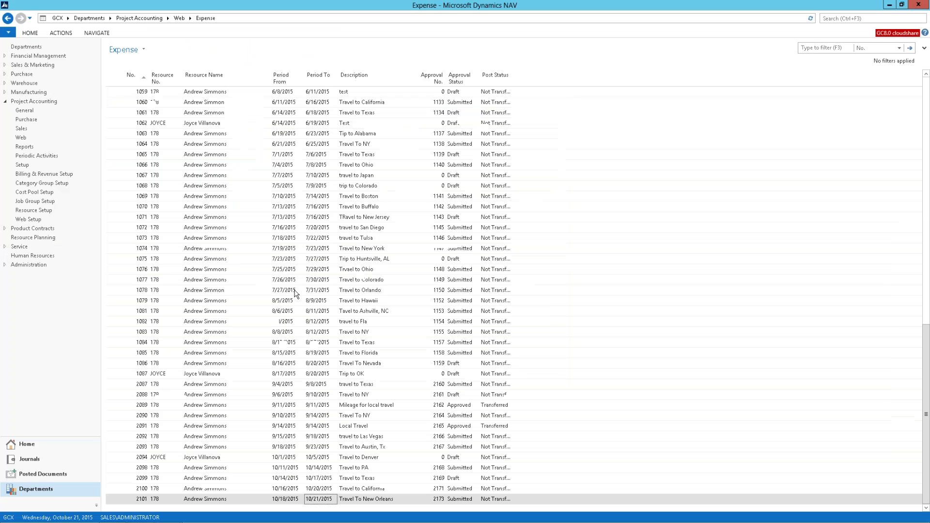
# Go to the Role Center home, switch to Internet Explorer, and open the web Timesheet page
pyautogui.click(39, 443)
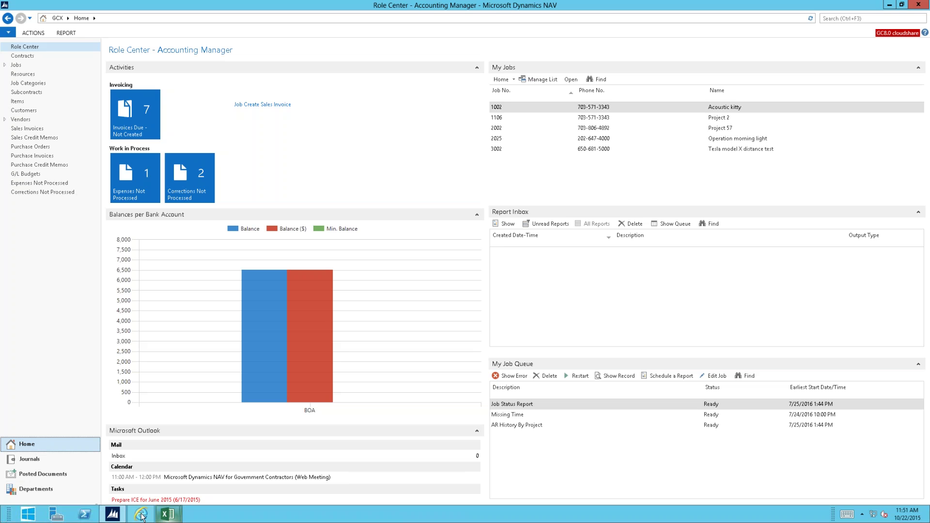
pyautogui.click(141, 516)
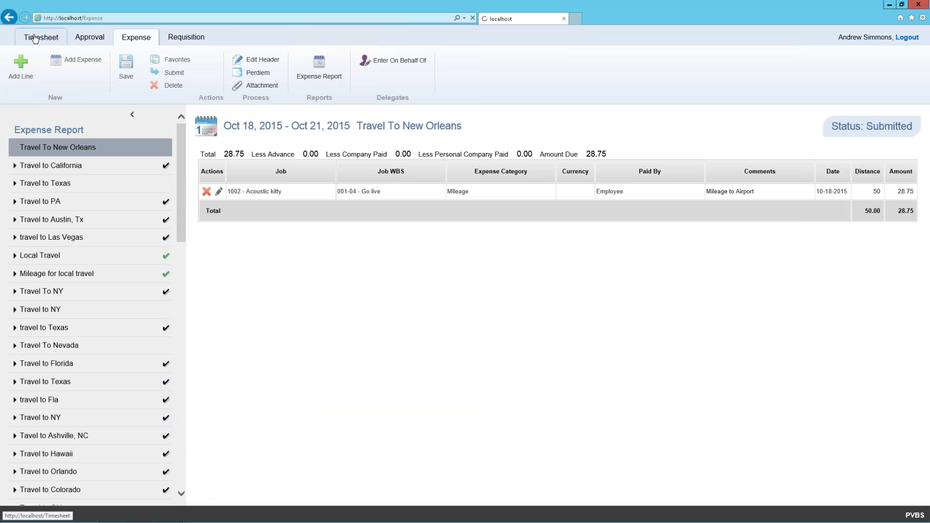
pyautogui.click(34, 39)
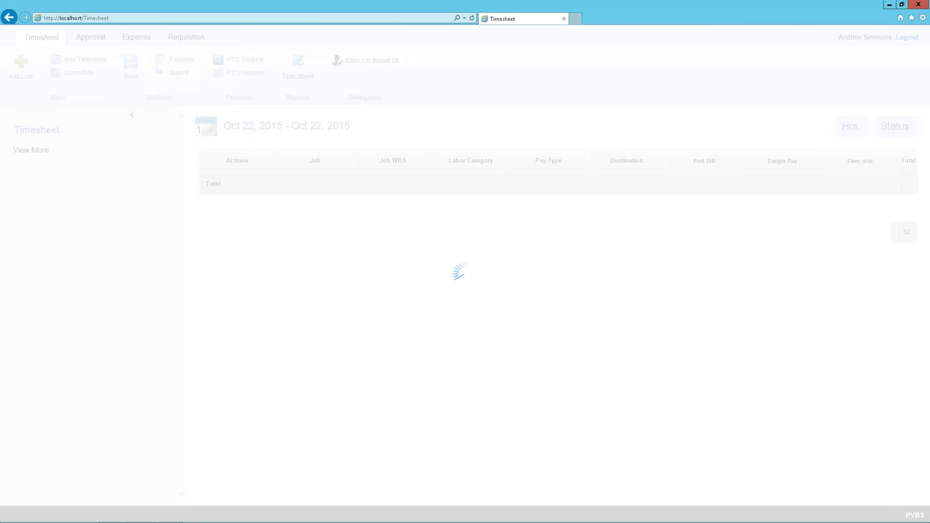
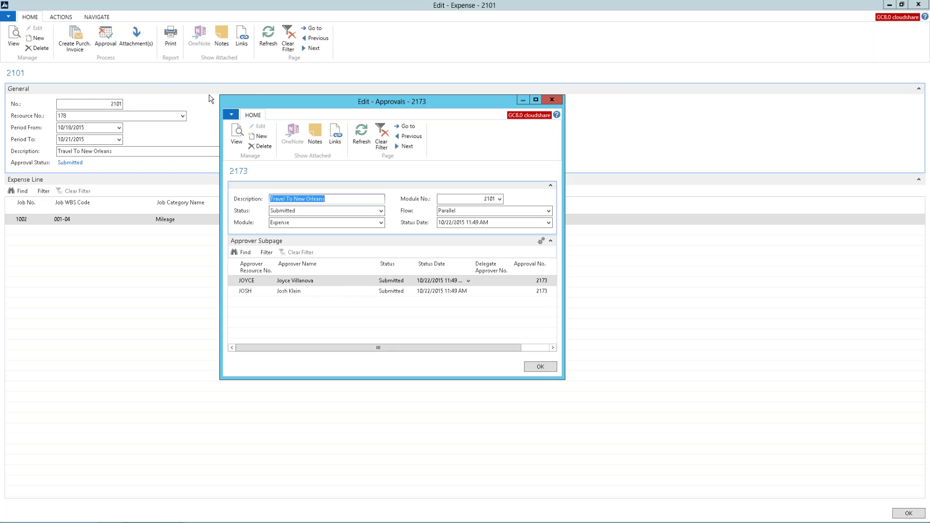
# Close the approvals and the expense record for Travel To New Orleans in Dynamics NAV
pyautogui.click(551, 99)
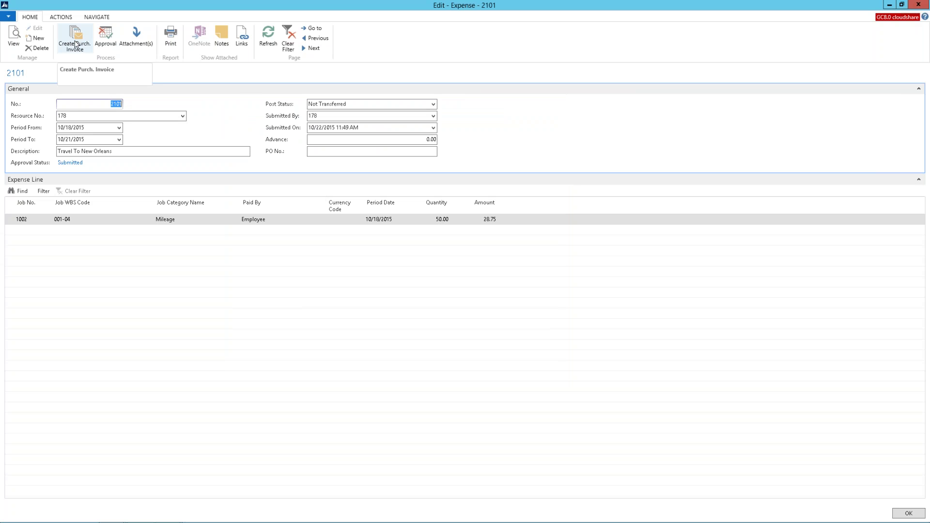
pyautogui.press('Escape')
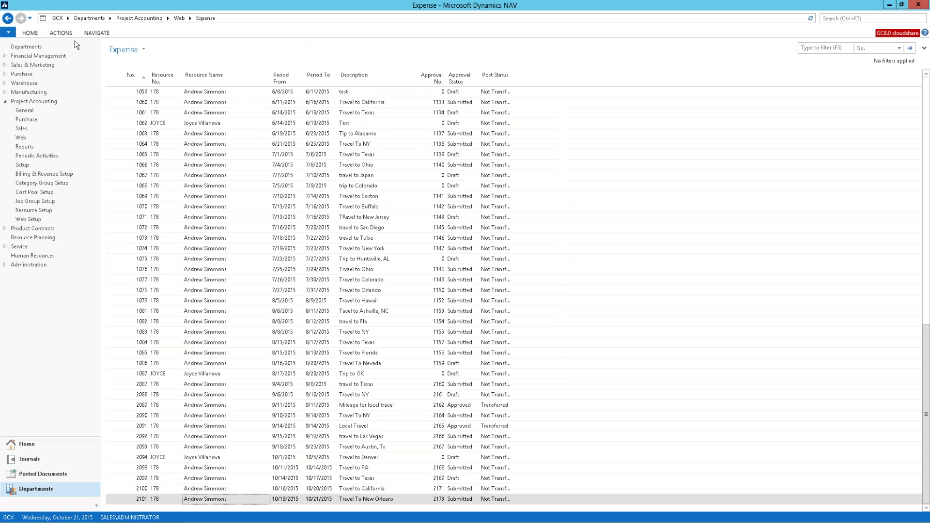
# Open the Time Journals list and expand its ribbon to show all journal commands
pyautogui.click(20, 458)
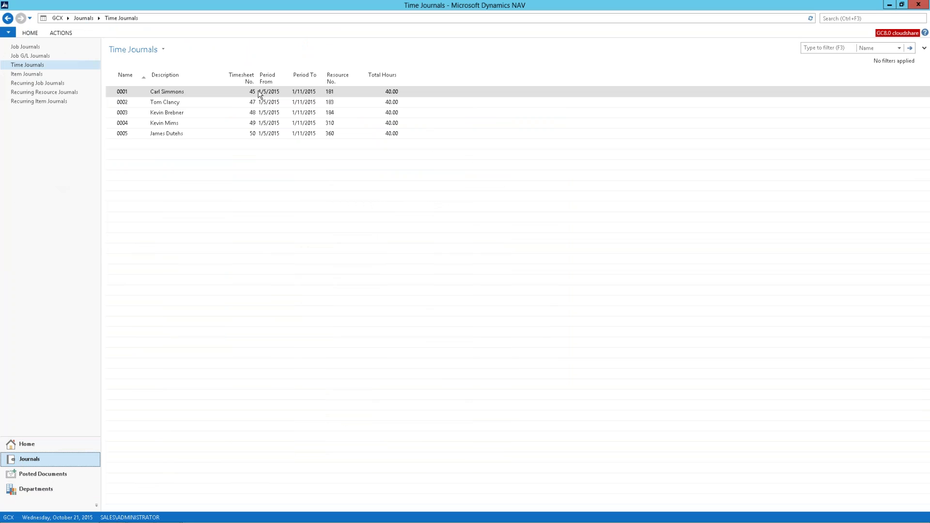
pyautogui.rightClick(251, 30)
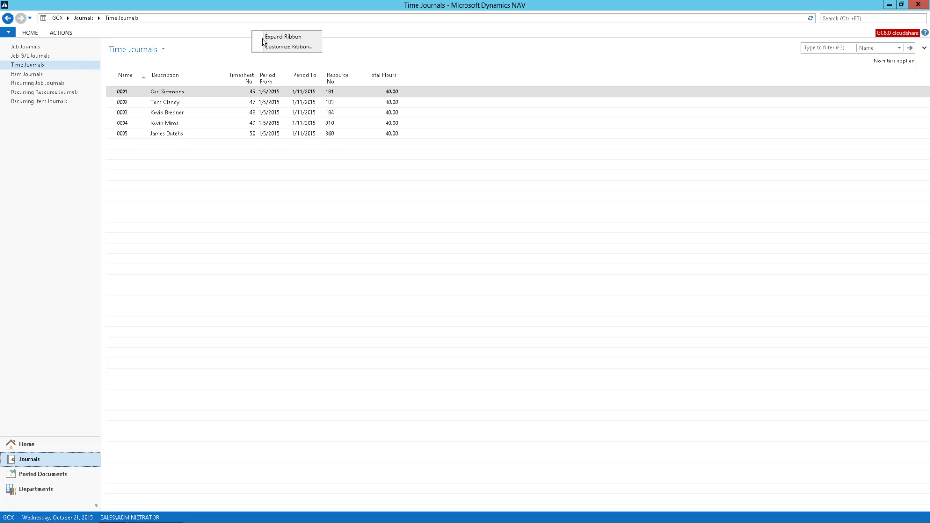
pyautogui.click(262, 38)
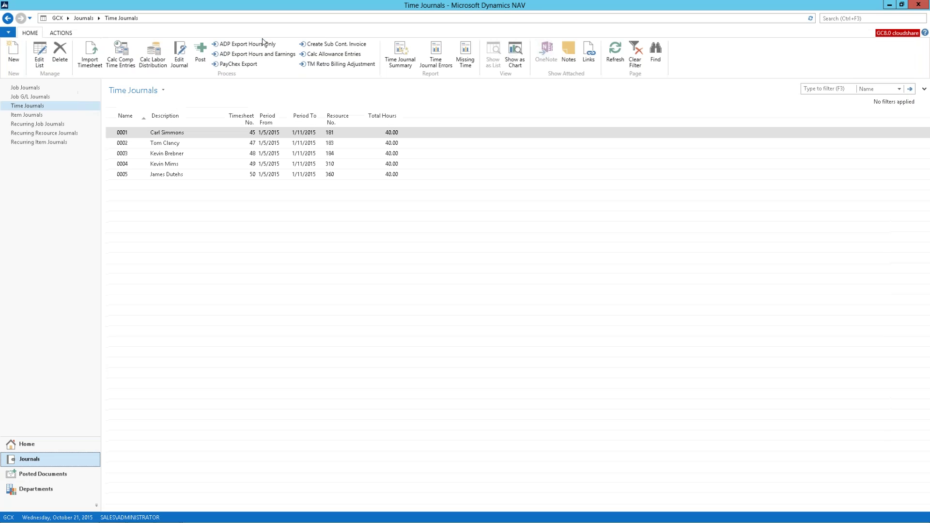
# View the Missing Time report options and the timesheet import options for Time Journals, cancelling each without running it
pyautogui.click(465, 59)
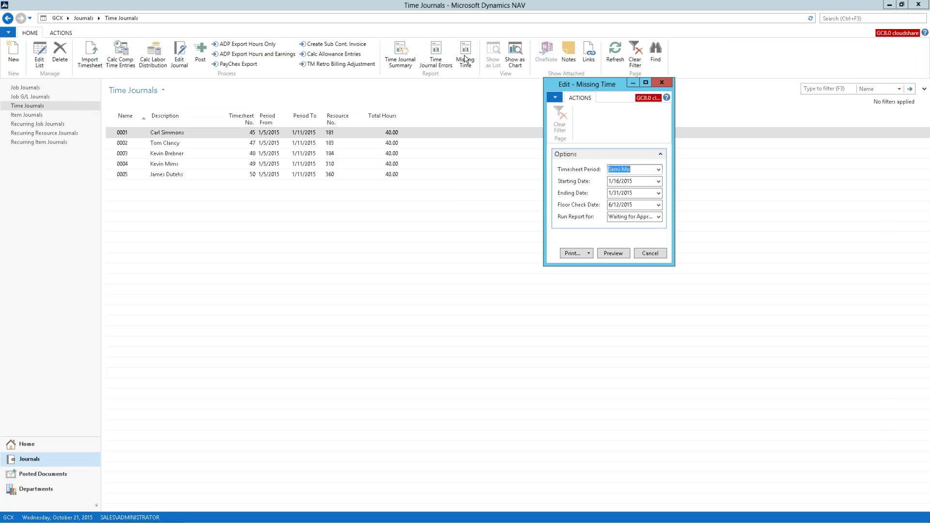
pyautogui.click(657, 257)
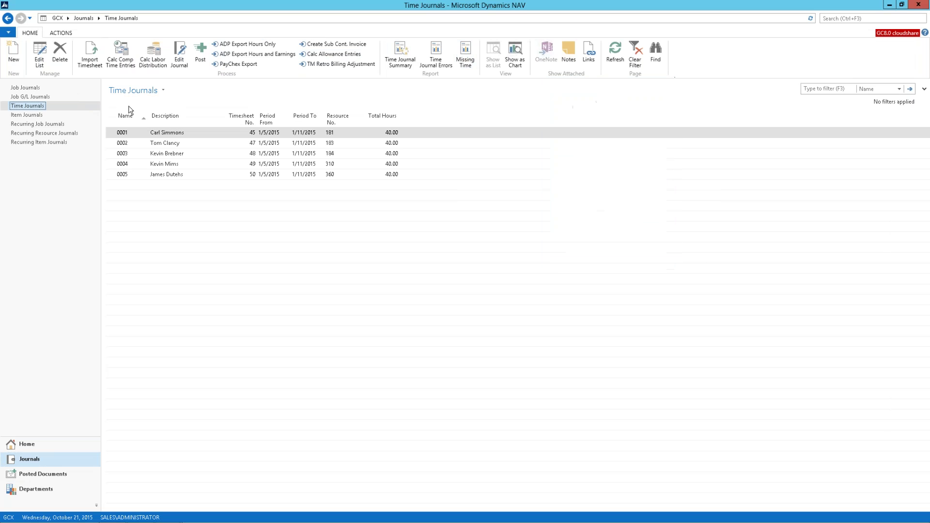
pyautogui.click(88, 61)
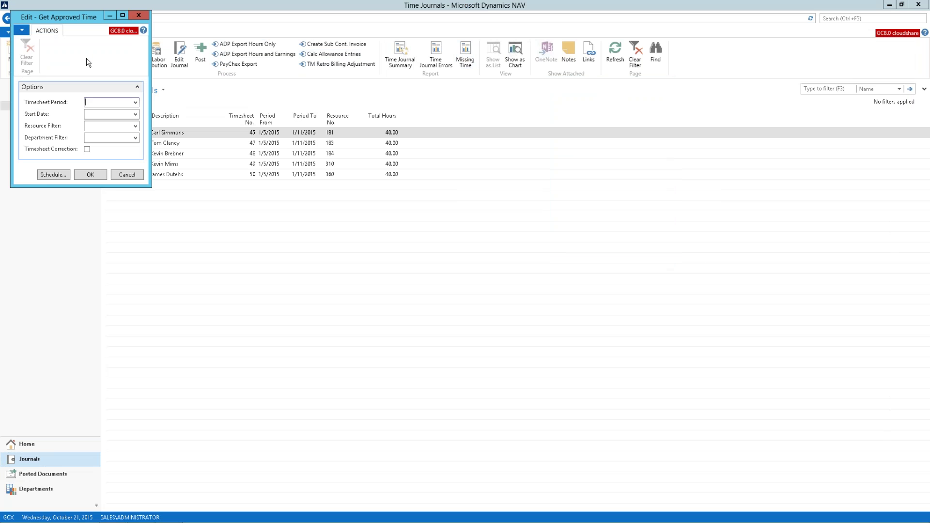
pyautogui.click(127, 174)
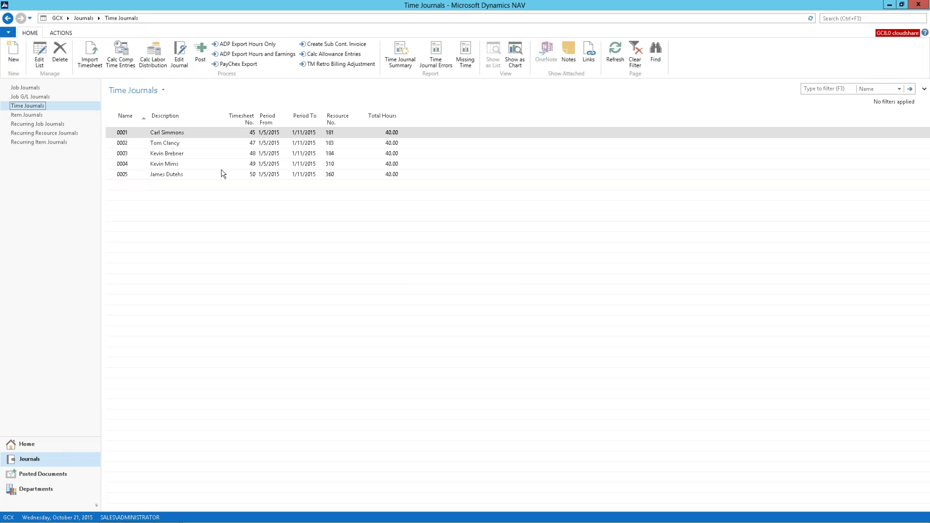
# Preview the Time Journal Summary report at 150% zoom, review its sections, and close the preview
pyautogui.click(402, 60)
pyautogui.click(195, 176)
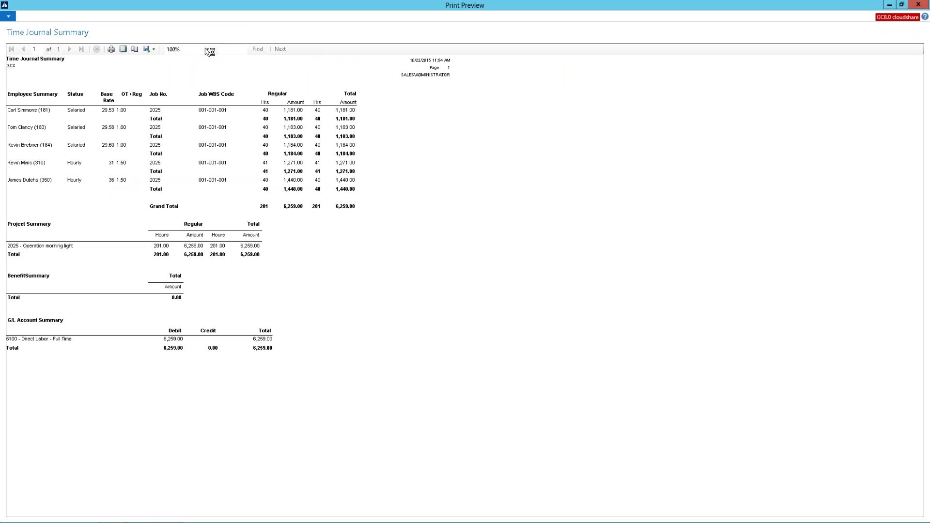
pyautogui.click(207, 49)
pyautogui.click(172, 85)
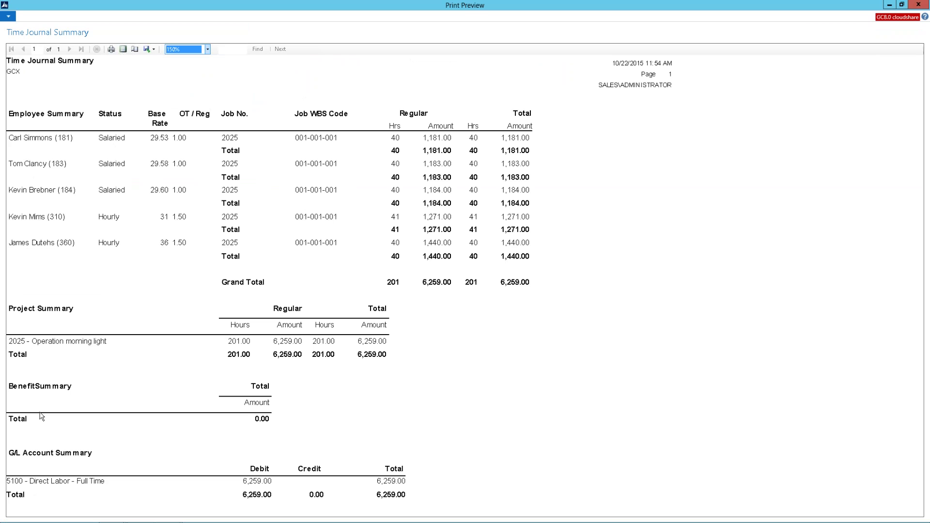
pyautogui.click(920, 7)
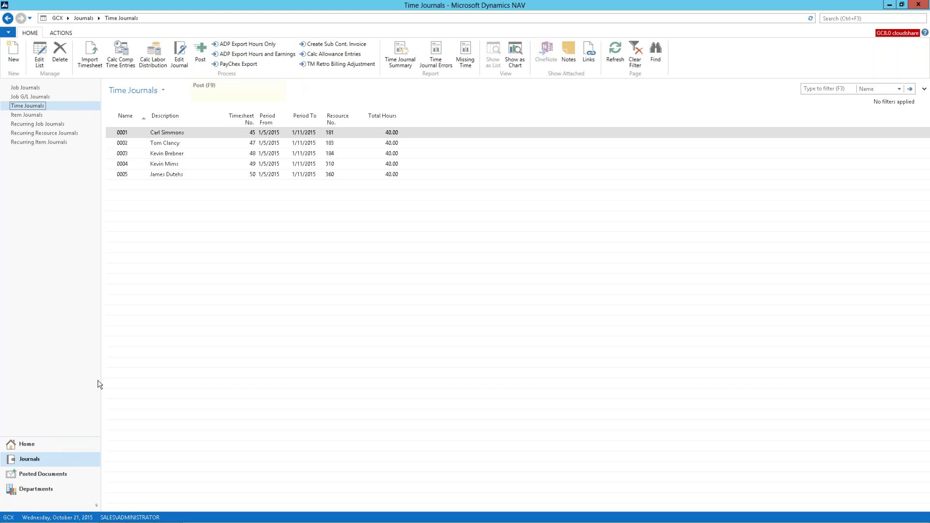
# Search for "Cost Pool", open the Cost Pool list from Cost Pool Setup, and enlarge its window to fit all columns
pyautogui.click(42, 448)
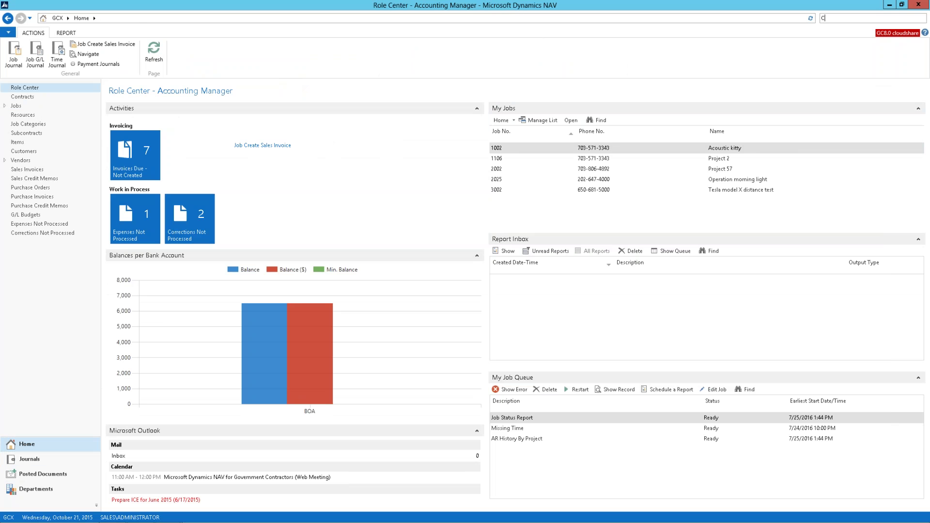
pyautogui.write('ost Pool')
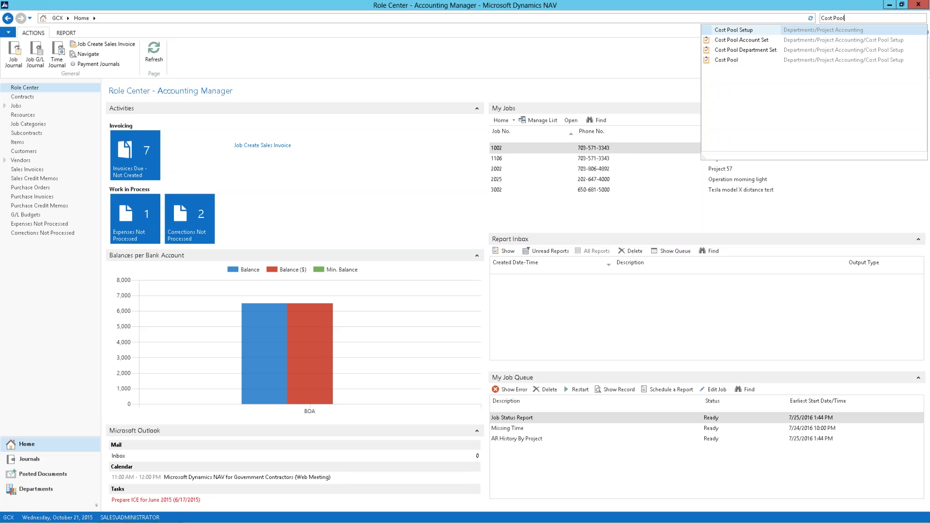
pyautogui.click(720, 31)
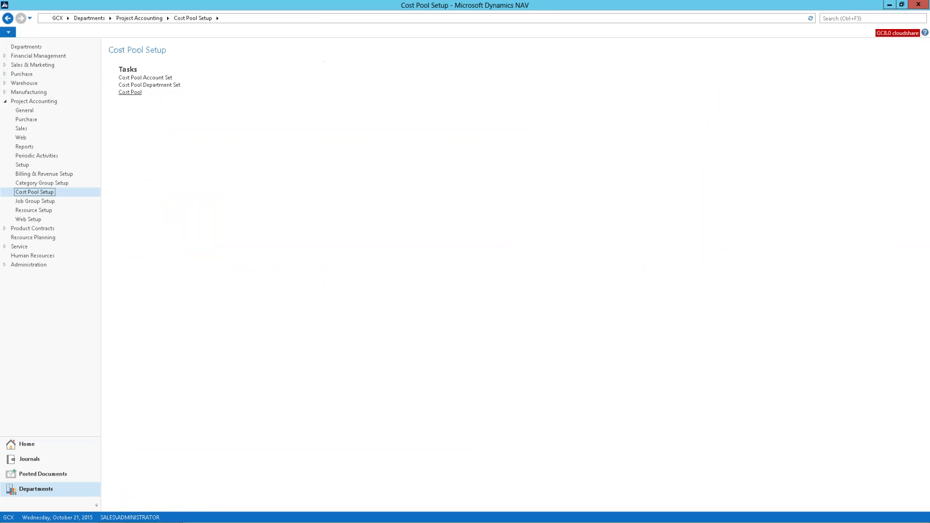
pyautogui.click(129, 92)
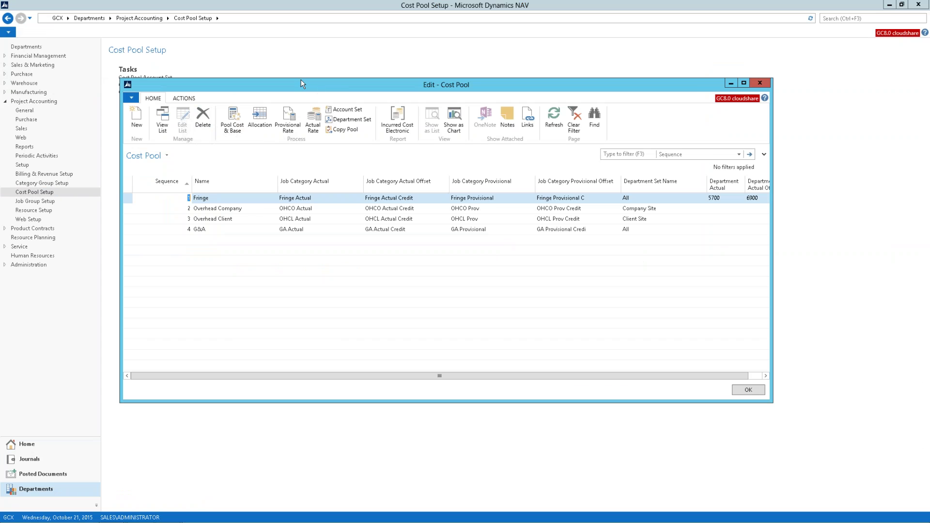
pyautogui.moveTo(301, 79); pyautogui.dragTo(302, 80)
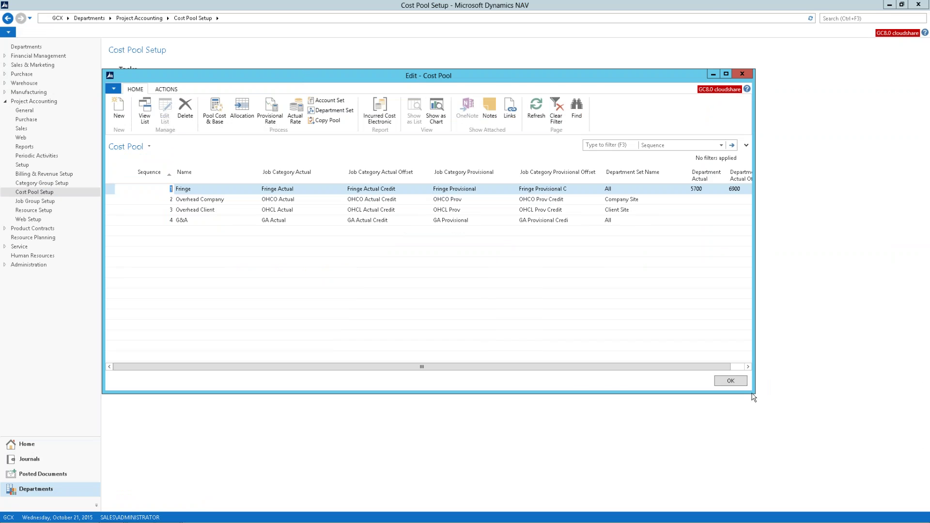
pyautogui.moveTo(753, 397); pyautogui.dragTo(848, 430)
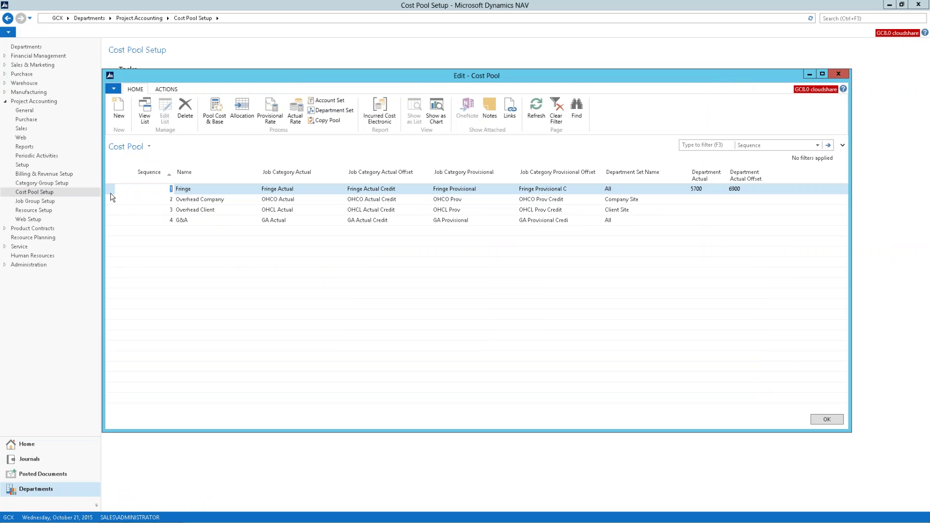
# Highlight the cost pools from Fringe through G&A, and reselect only the Fringe pool
pyautogui.keyDown('shift'); pyautogui.click(109, 211); pyautogui.keyUp('shift')
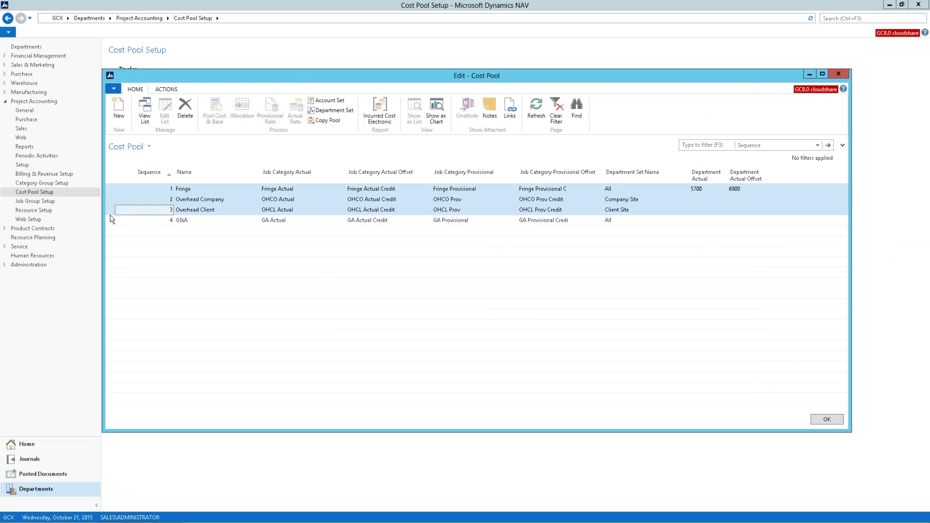
pyautogui.keyDown('shift'); pyautogui.click(111, 220); pyautogui.keyUp('shift')
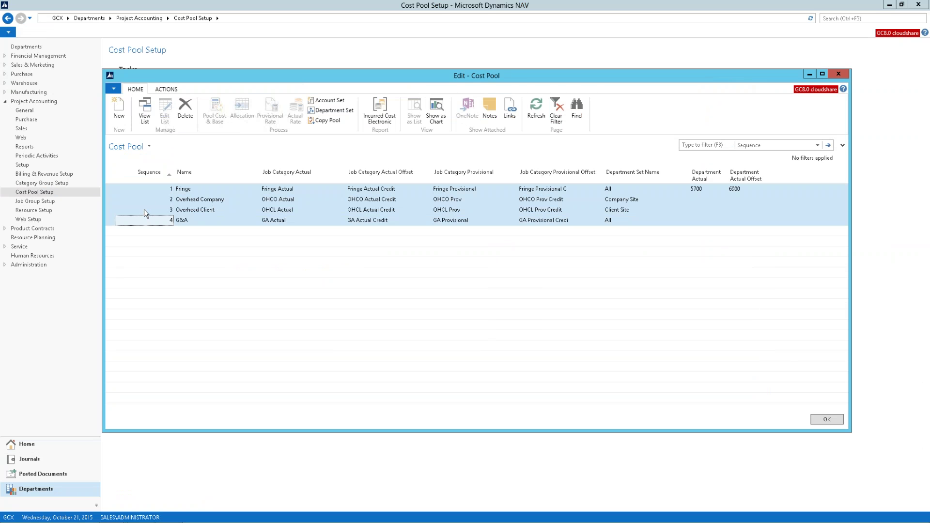
pyautogui.click(115, 190)
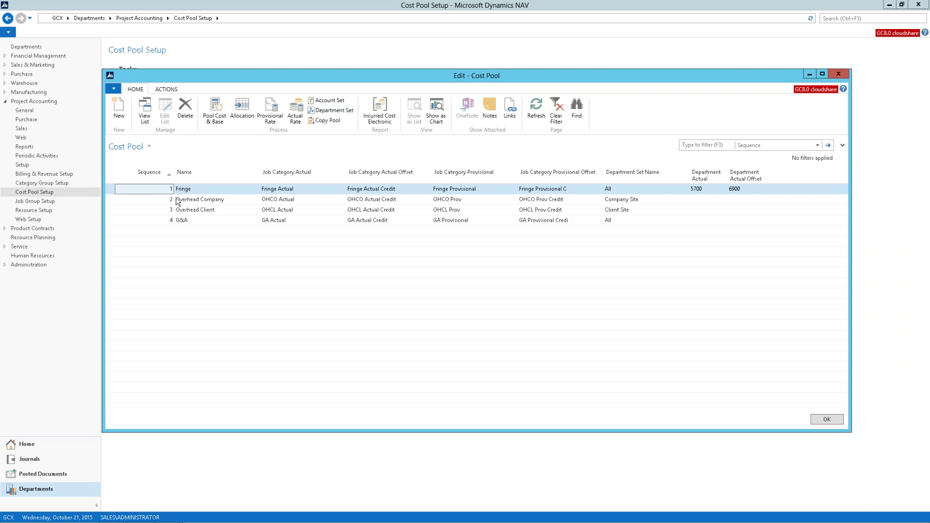
# Select the Overhead Client pool, review its Pool Cost and Base account sets, and close that list
pyautogui.click(139, 214)
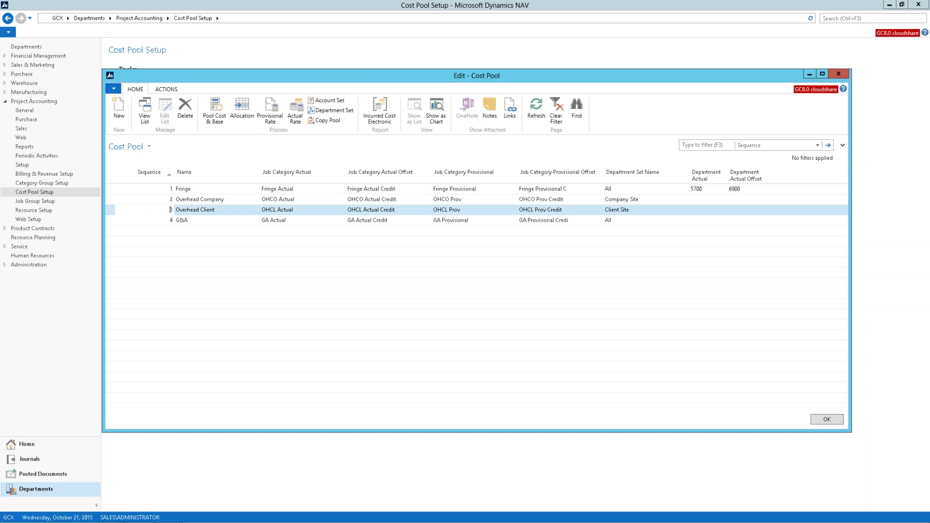
pyautogui.click(215, 118)
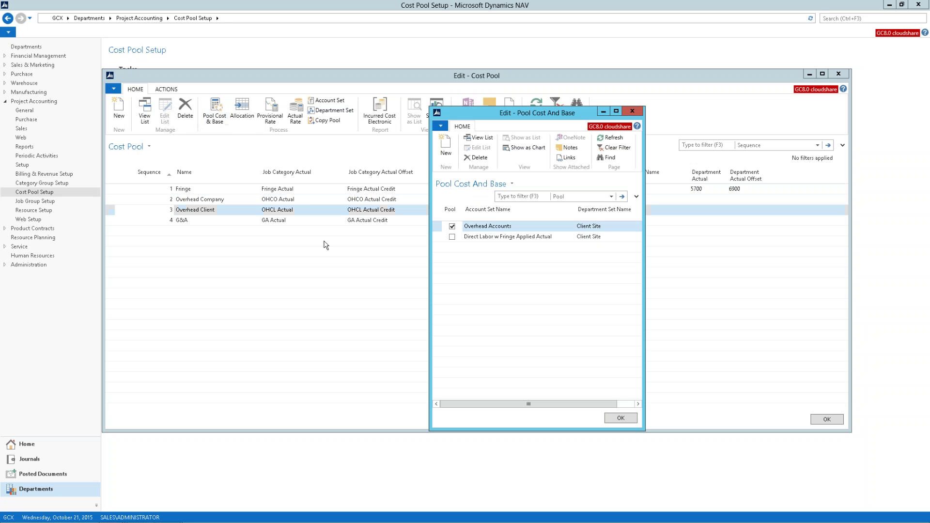
pyautogui.click(444, 228)
pyautogui.click(438, 239)
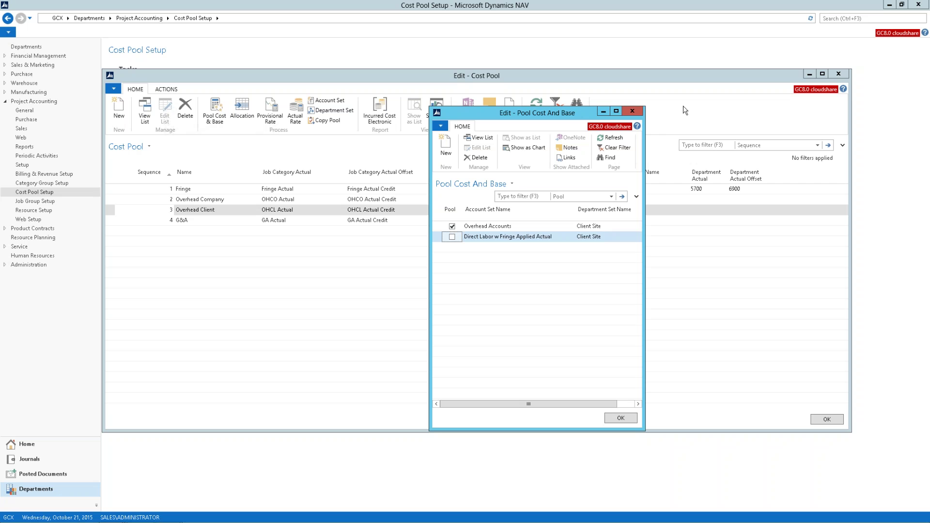
pyautogui.click(632, 111)
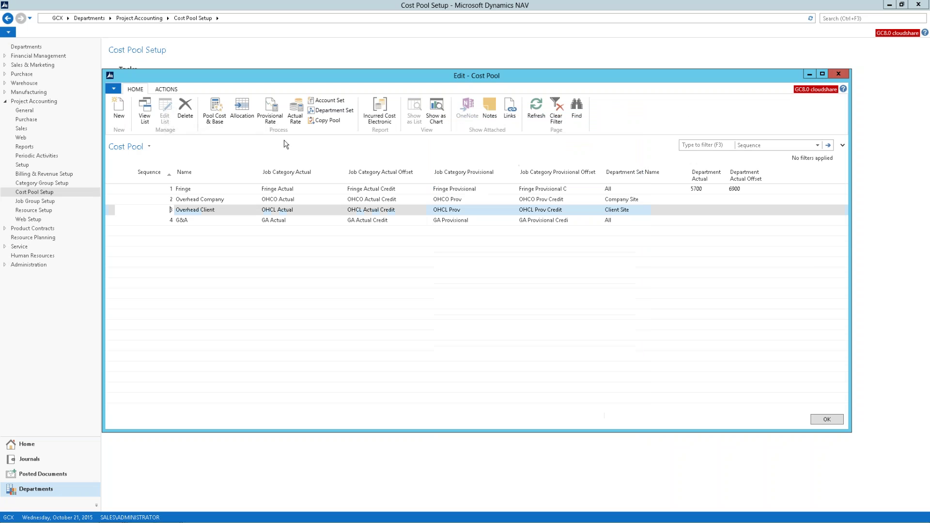
# Review the Overhead Client pool's allocation, provisional rates and actual rate, and close the Cost Pool list
pyautogui.click(249, 119)
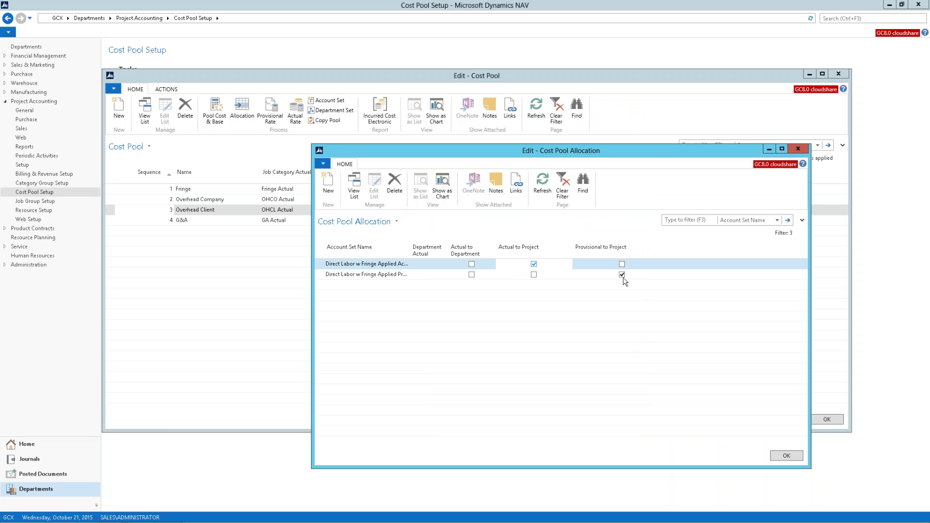
pyautogui.click(798, 149)
pyautogui.click(274, 117)
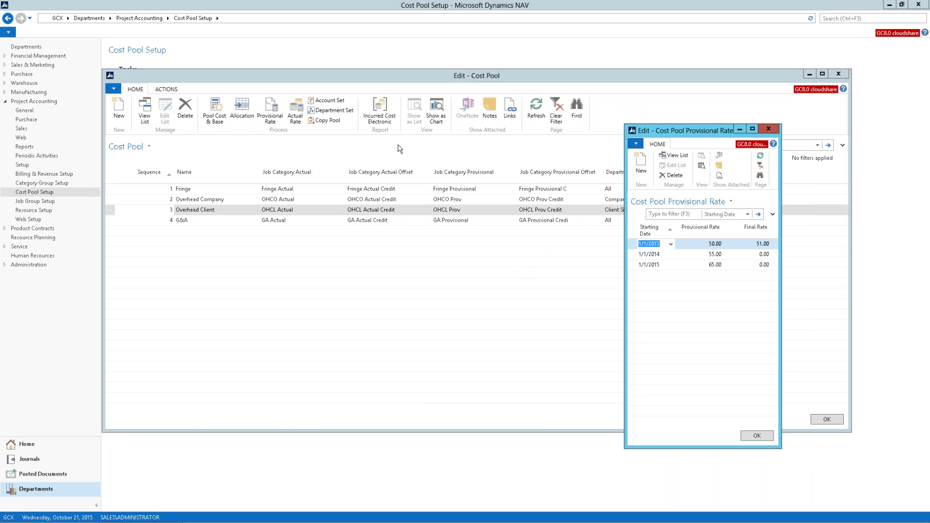
pyautogui.click(295, 119)
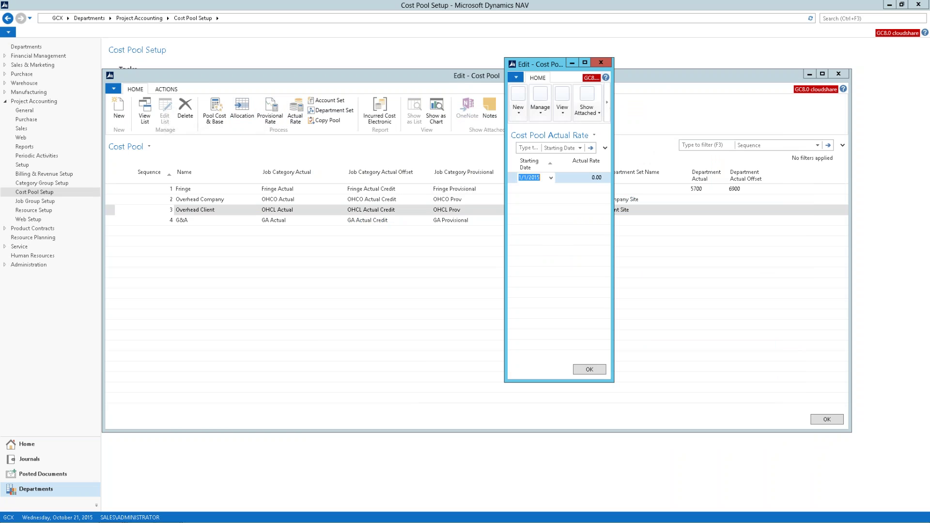
pyautogui.press('Escape')
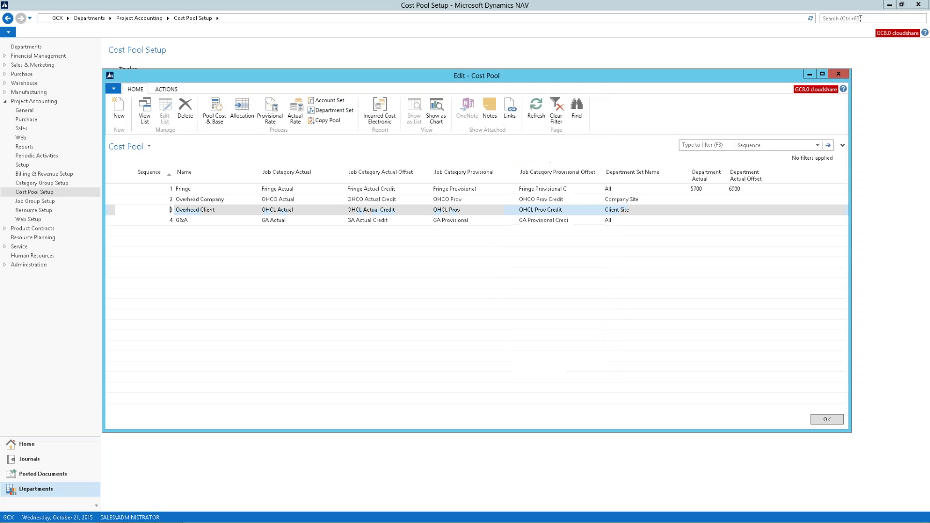
pyautogui.press('Escape')
# Search for "Allocate", view the Indirect Cost Allocation options, and cancel without running the allocation
pyautogui.click(872, 19)
pyautogui.write('Allocate')
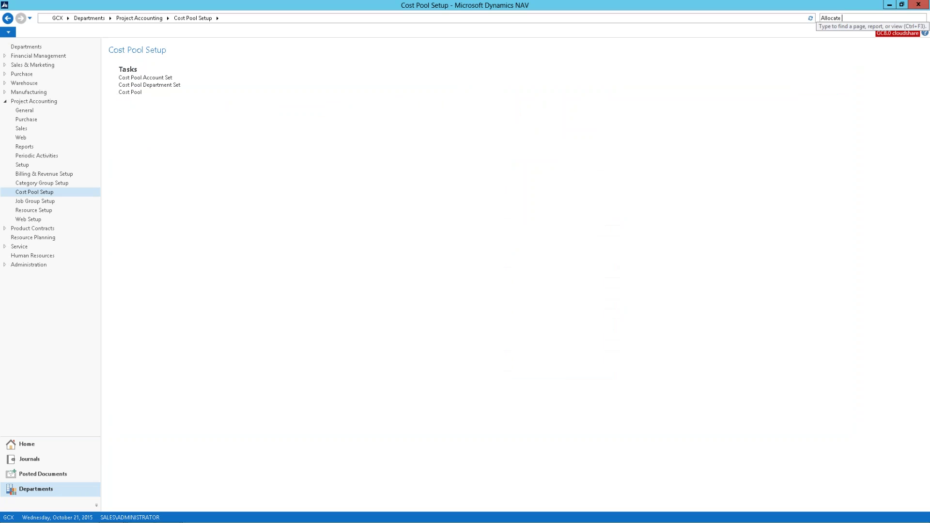
pyautogui.click(731, 40)
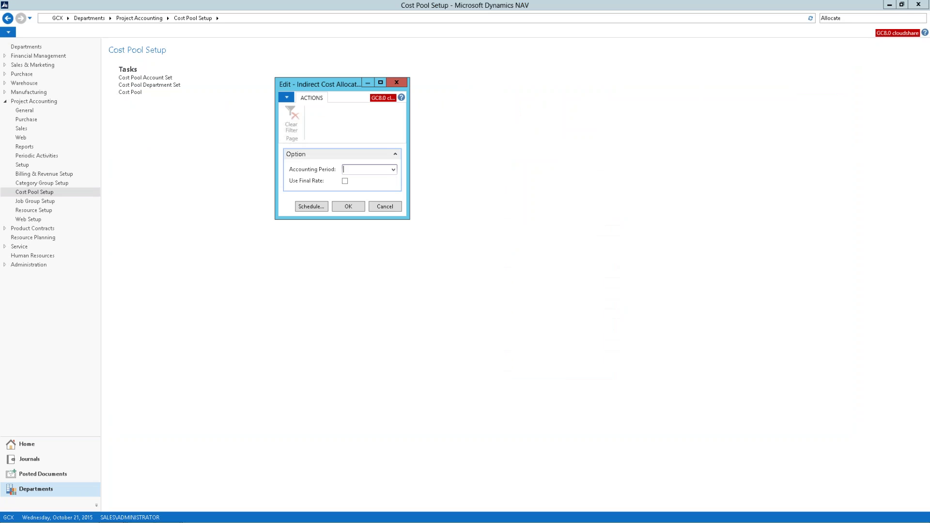
pyautogui.press('Escape')
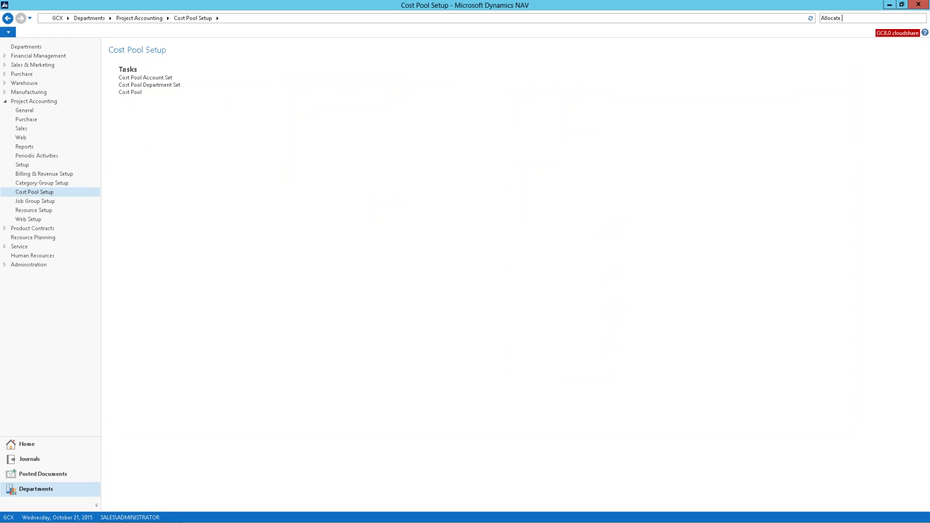
# Open the Chart of Accounts under General Ledger and highlight the accounts from Fringe Project Actual through OH to Project Client Site Provisional Offset
pyautogui.click(5, 57)
pyautogui.click(21, 67)
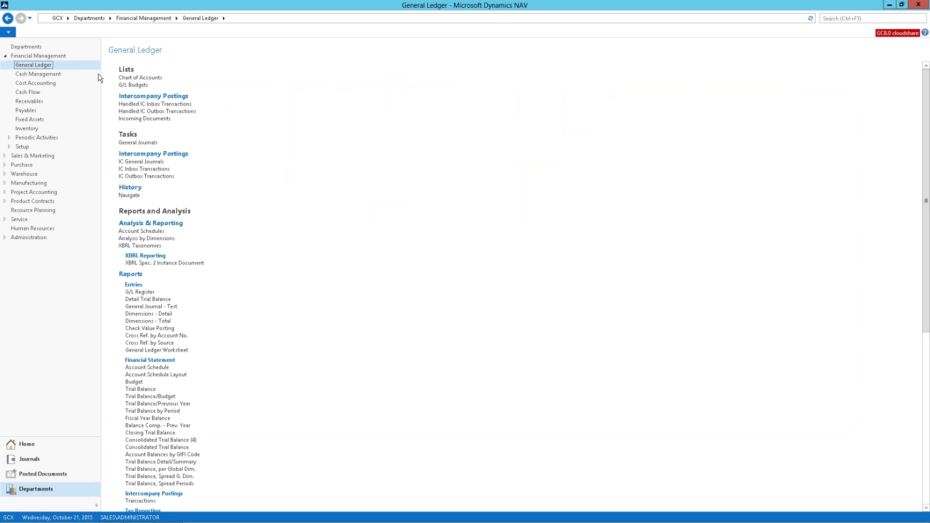
pyautogui.click(140, 77)
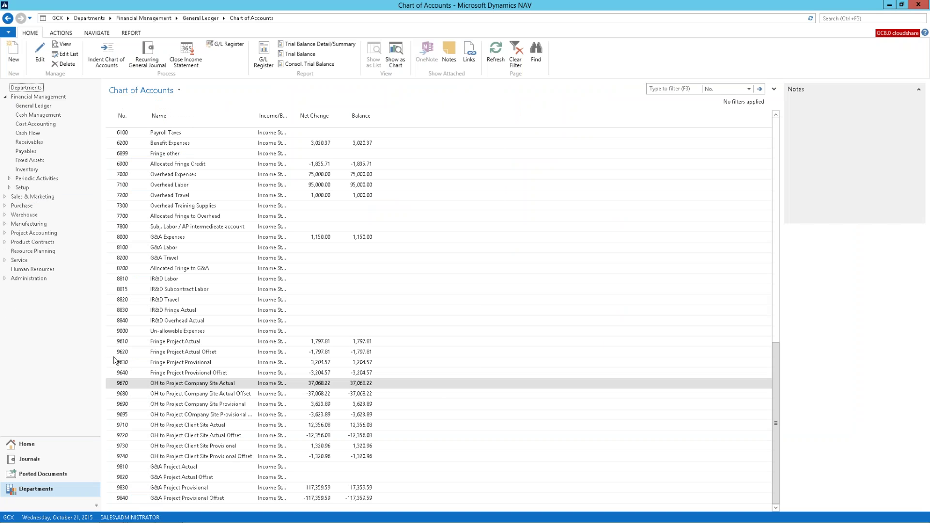
pyautogui.click(109, 342)
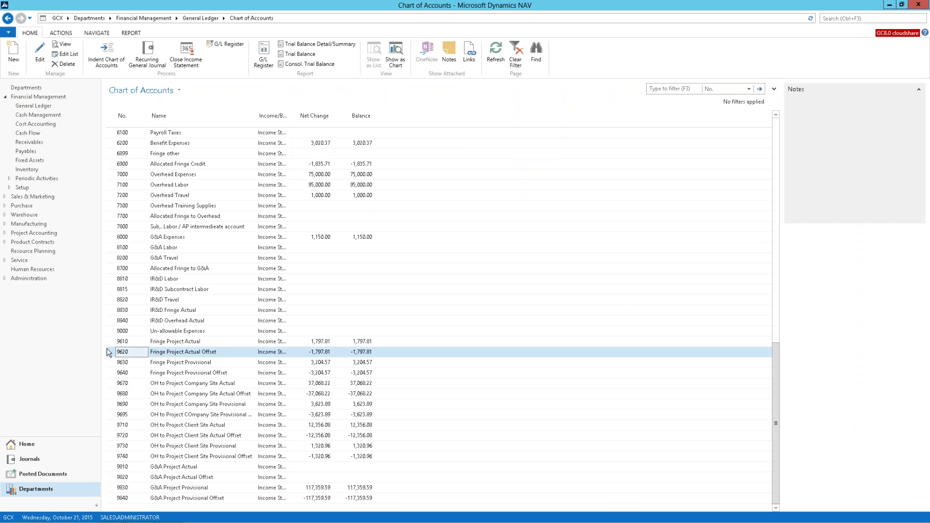
pyautogui.keyDown('shift'); pyautogui.click(117, 405); pyautogui.keyUp('shift')
pyautogui.keyDown('shift'); pyautogui.click(115, 436); pyautogui.keyUp('shift')
pyautogui.keyDown('shift'); pyautogui.click(115, 446); pyautogui.keyUp('shift')
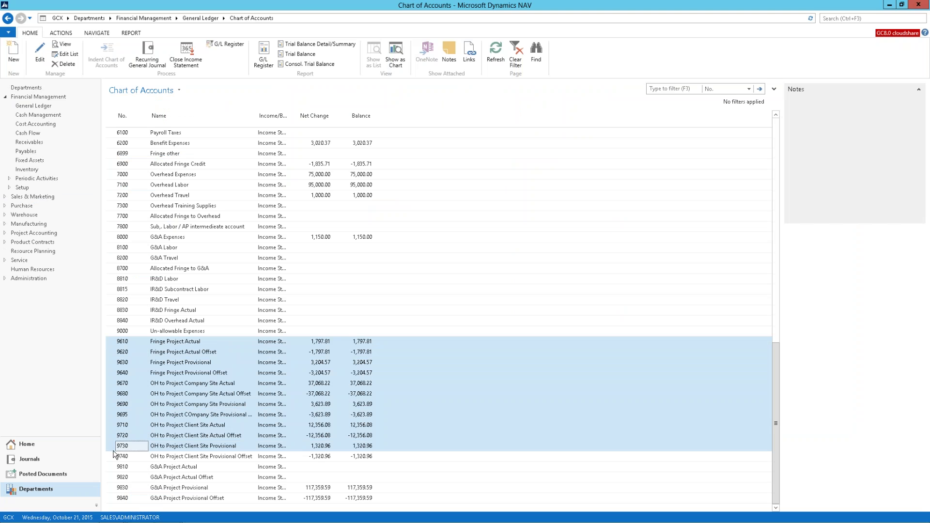
pyautogui.keyDown('shift'); pyautogui.click(114, 456); pyautogui.keyUp('shift')
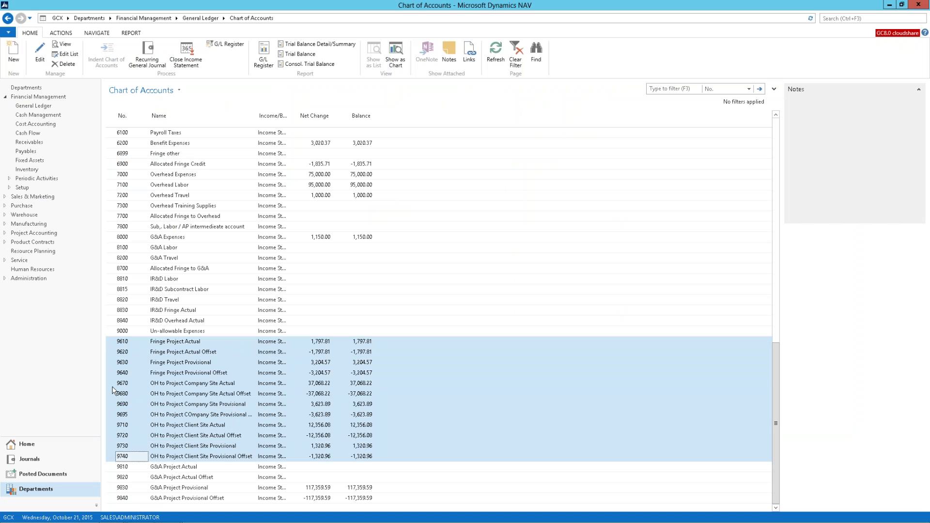
# Highlight the OH to Project Company Site Actual and Actual Offset accounts, examine the ledger entries behind the Actual account's net change, and close them
pyautogui.moveTo(112, 386); pyautogui.dragTo(114, 393)
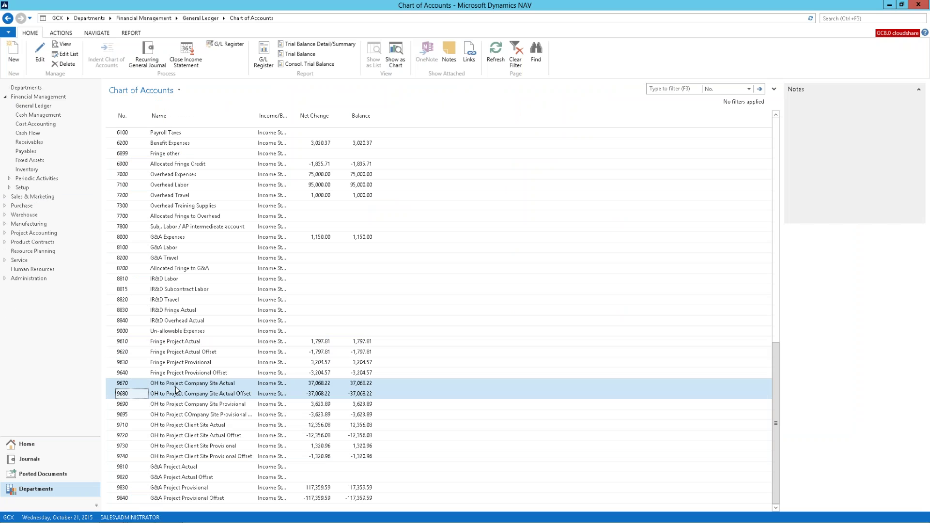
pyautogui.click(224, 394)
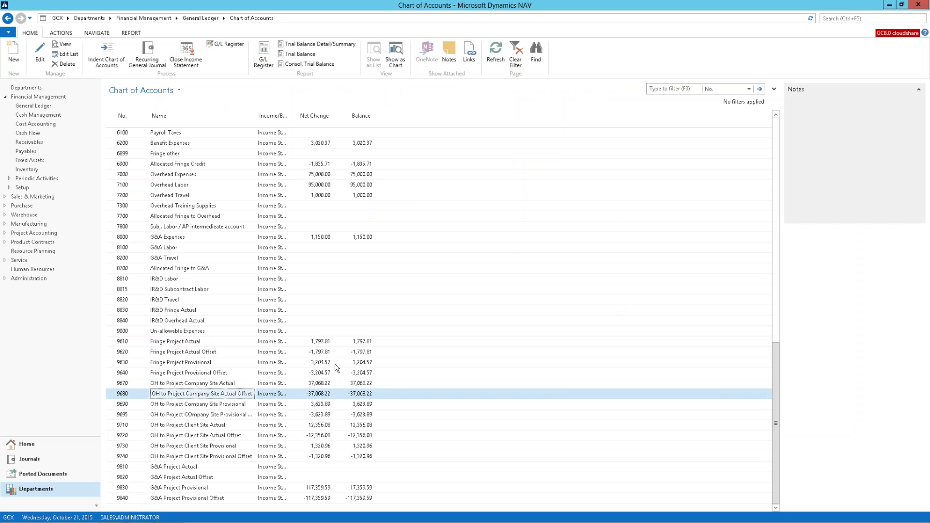
pyautogui.click(323, 387)
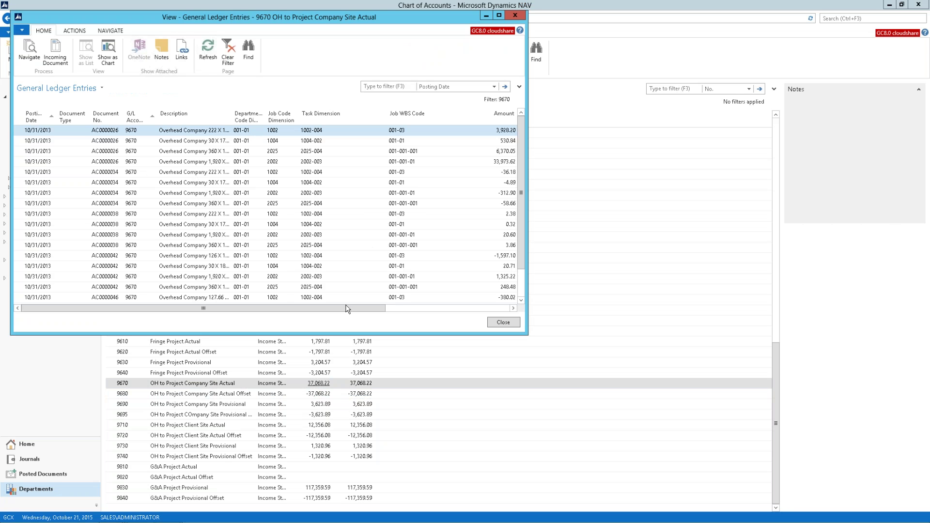
pyautogui.click(428, 307)
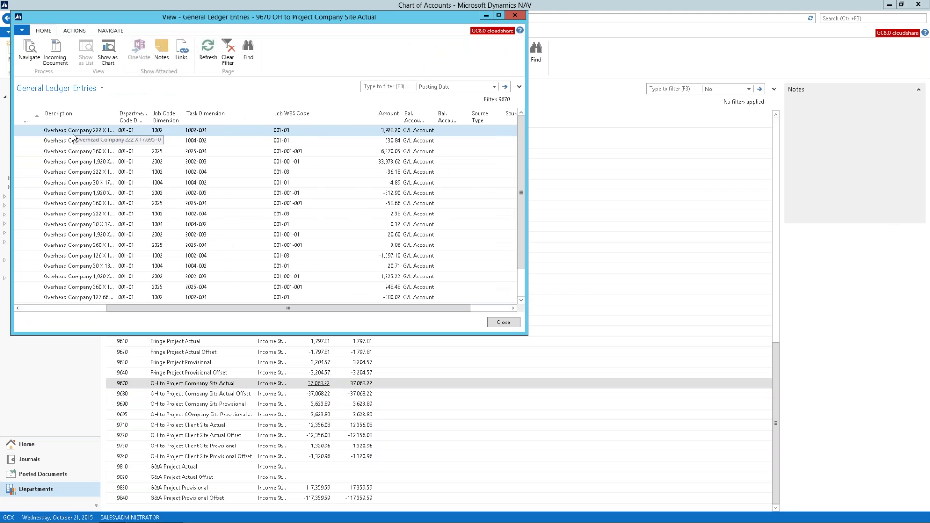
pyautogui.click(516, 18)
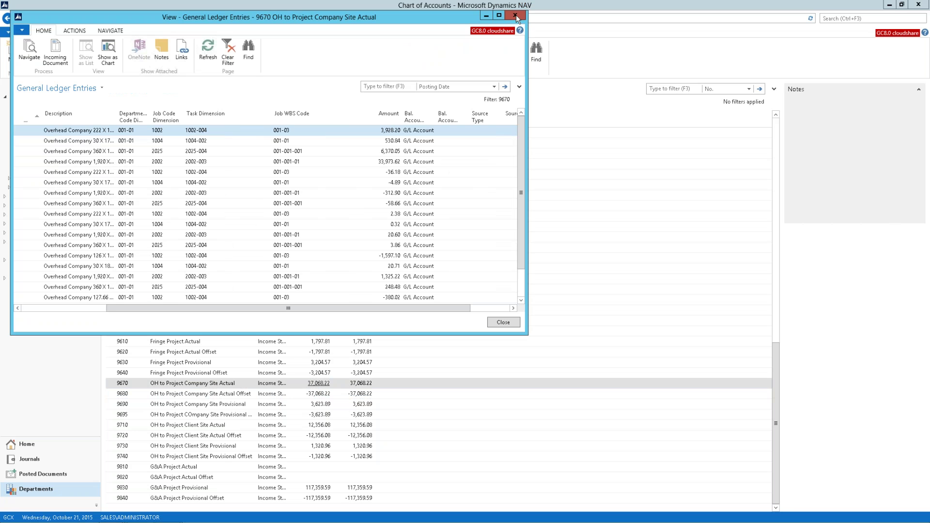
# Open the Acoustic kitty job card from My Jobs in the Role Center, and view its Create Invoice options without running them
pyautogui.click(20, 446)
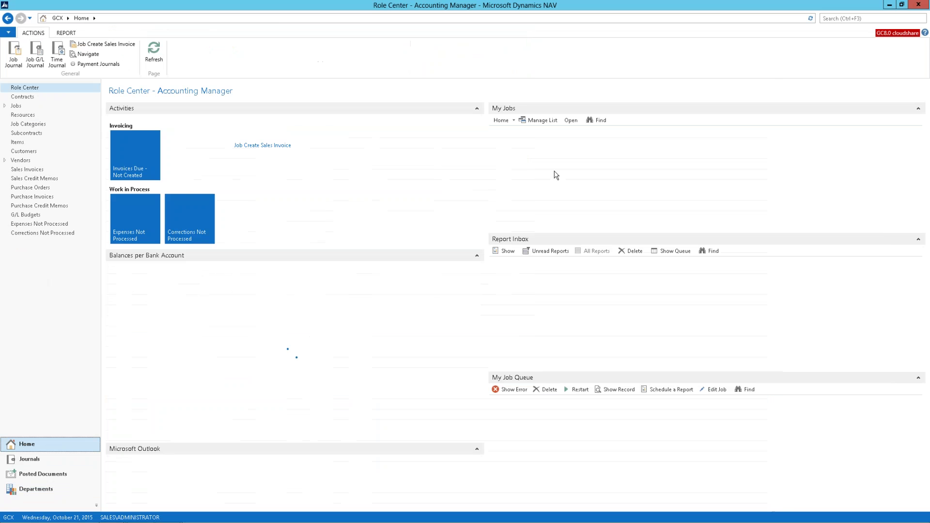
pyautogui.doubleClick(525, 150)
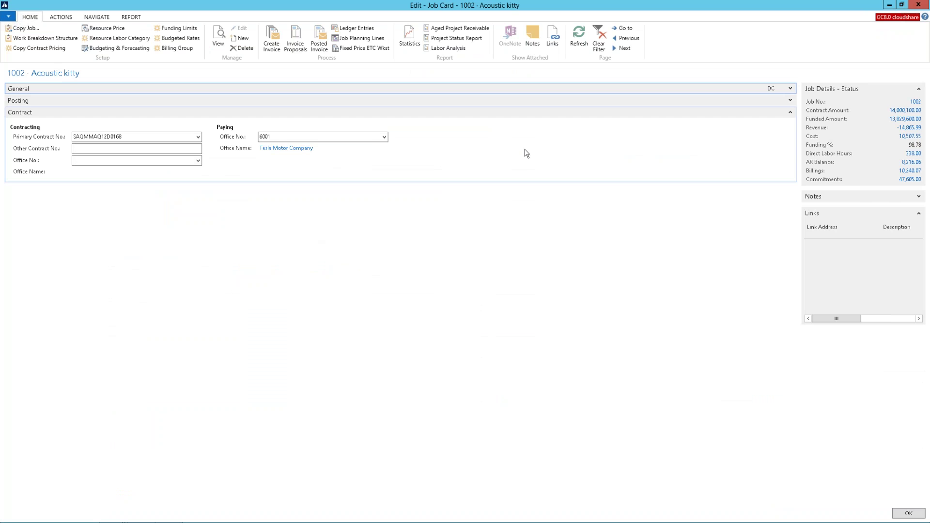
pyautogui.click(272, 38)
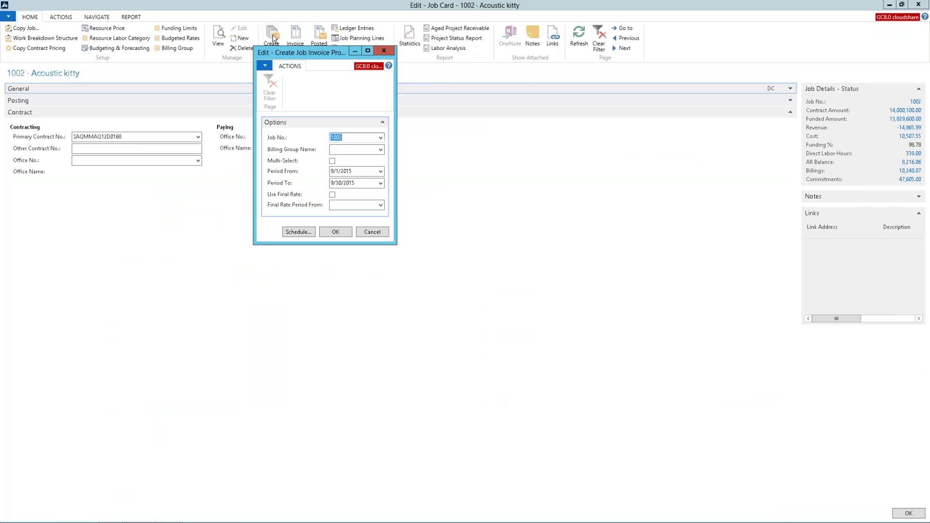
pyautogui.click(373, 233)
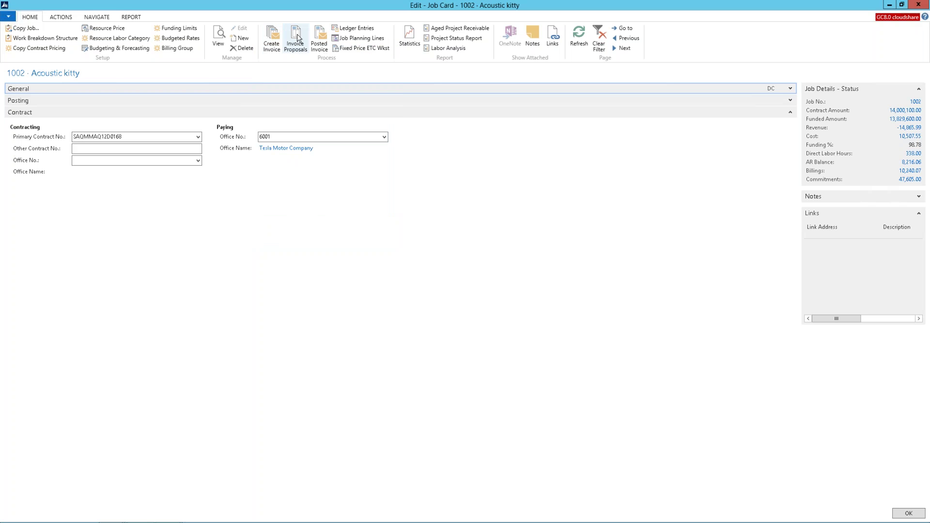
# Open the job's invoice proposals, review the lines of the second Department of Defense sales invoice, and close both windows
pyautogui.click(298, 38)
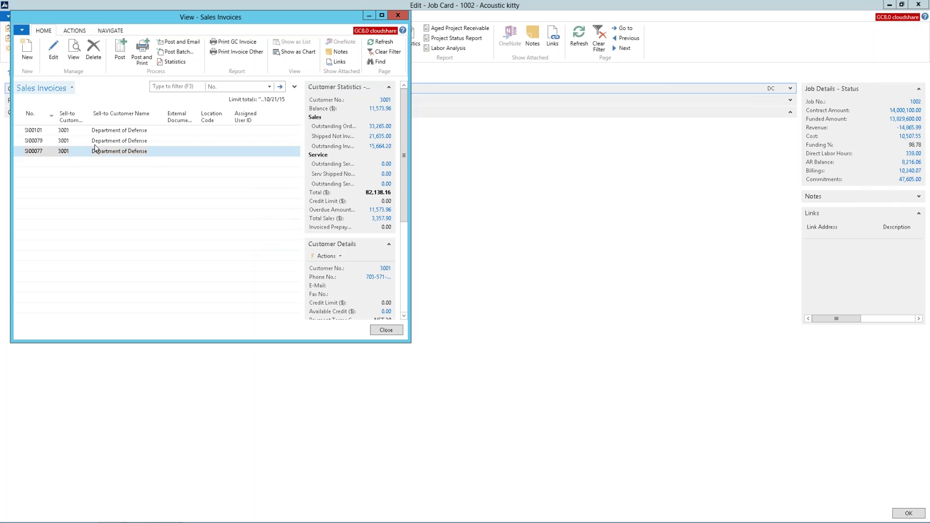
pyautogui.click(95, 145)
pyautogui.doubleClick(95, 146)
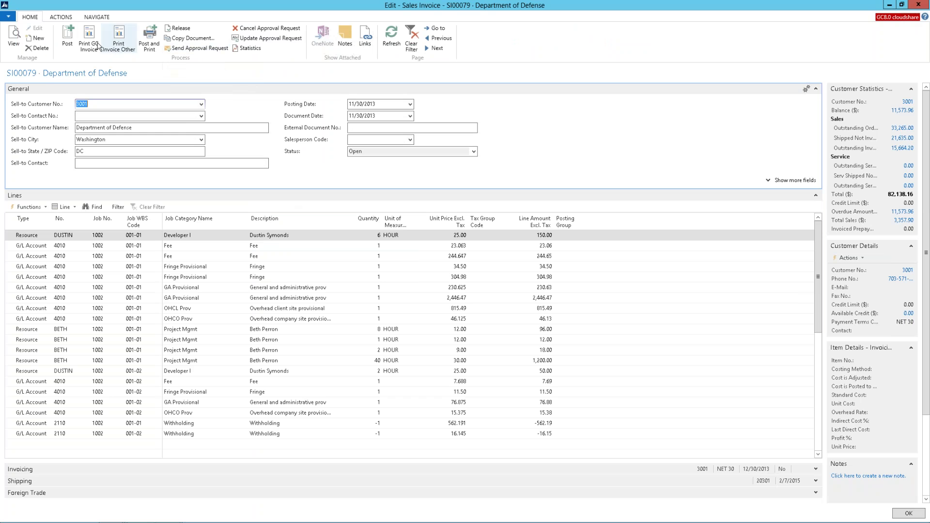
pyautogui.click(918, 4)
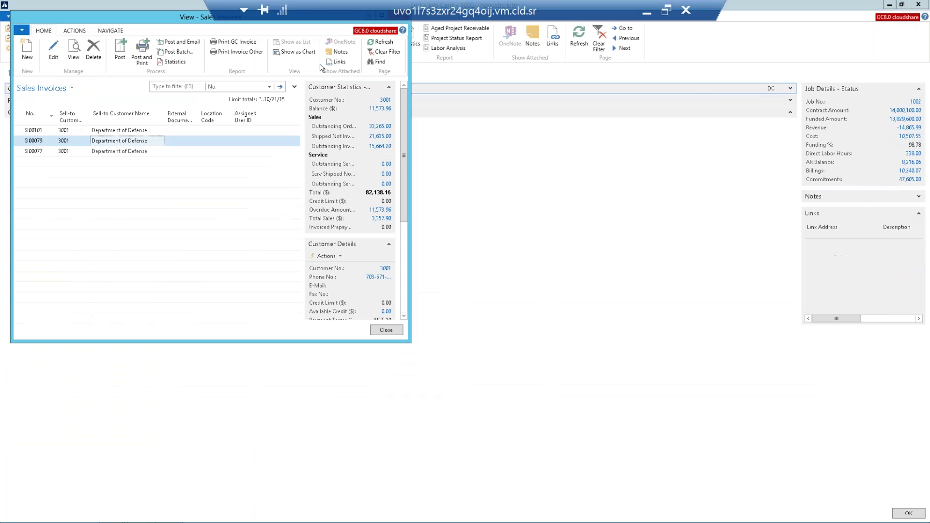
pyautogui.moveTo(284, 65); pyautogui.dragTo(346, 65)
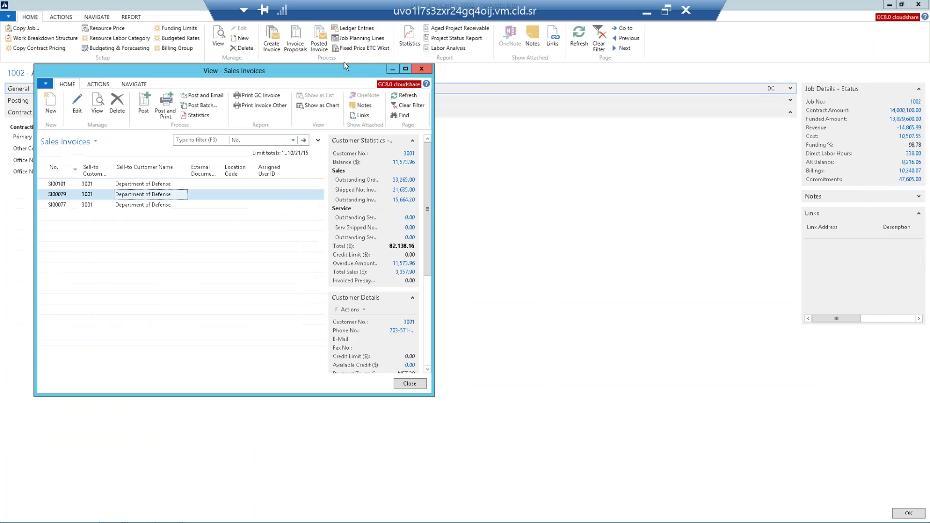
pyautogui.press('Escape')
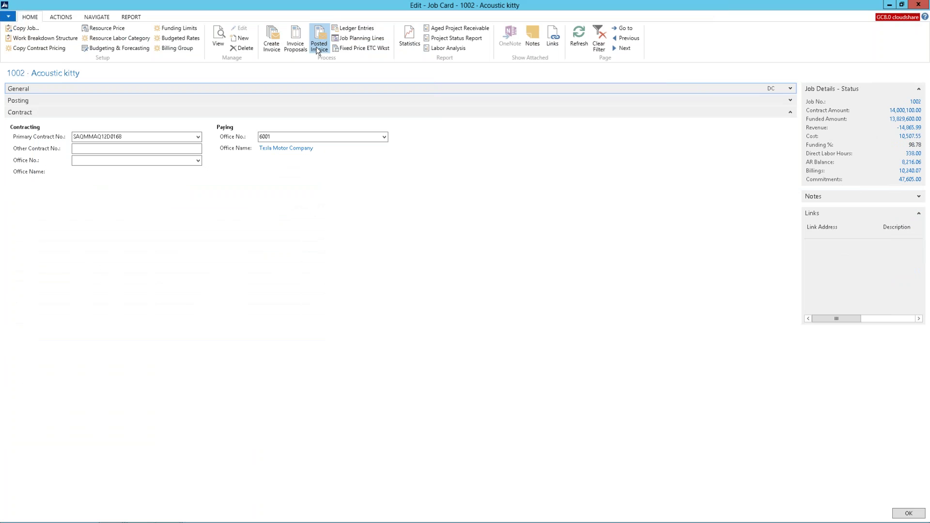
# Open the job's Department of Defense invoice for 5,137.59 from the posted invoices and bring up its Print GC Invoice options
pyautogui.click(318, 46)
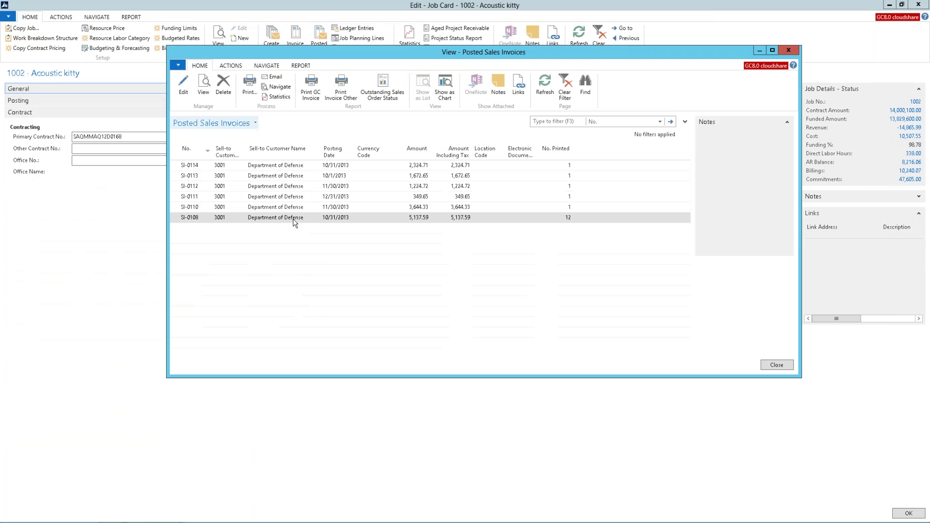
pyautogui.click(288, 218)
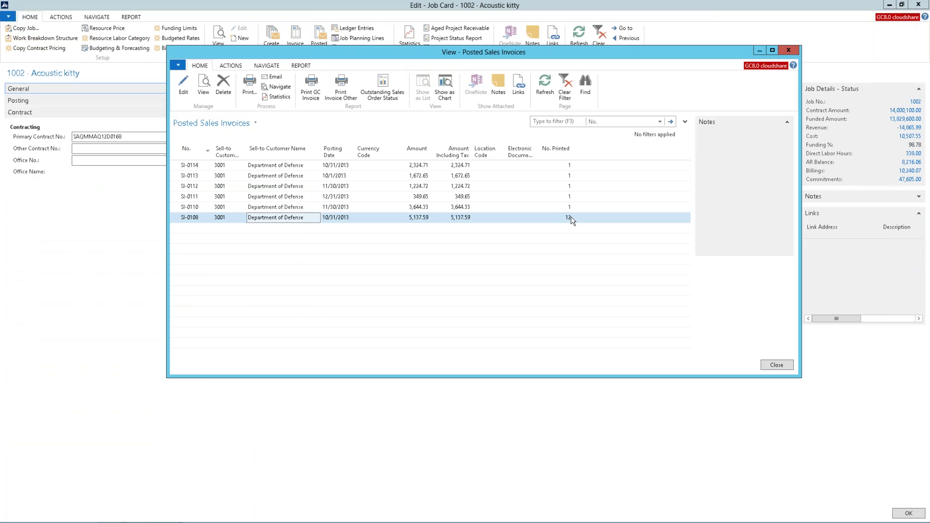
pyautogui.doubleClick(277, 219)
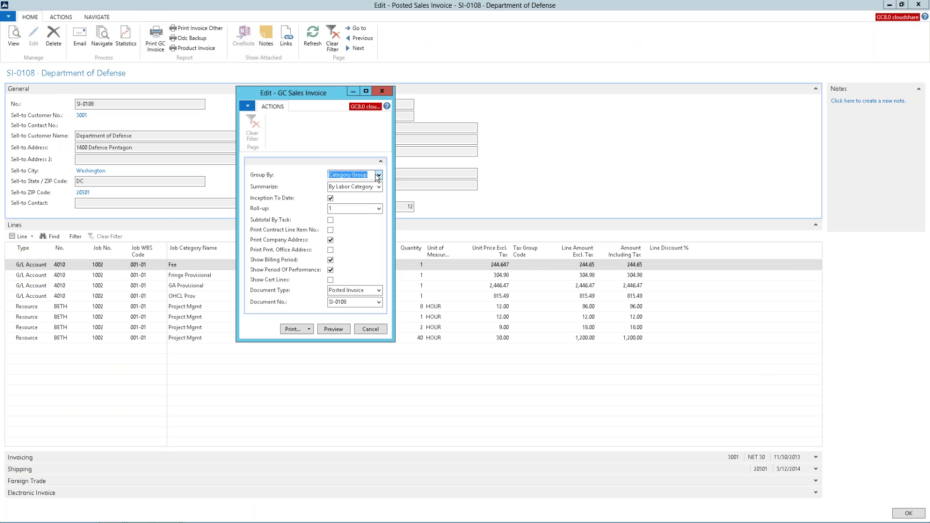
# Check the Group By choices in the GC Sales Invoice options, and set Summarize to By Resource
pyautogui.click(379, 176)
pyautogui.click(378, 176)
pyautogui.click(379, 187)
pyautogui.click(379, 188)
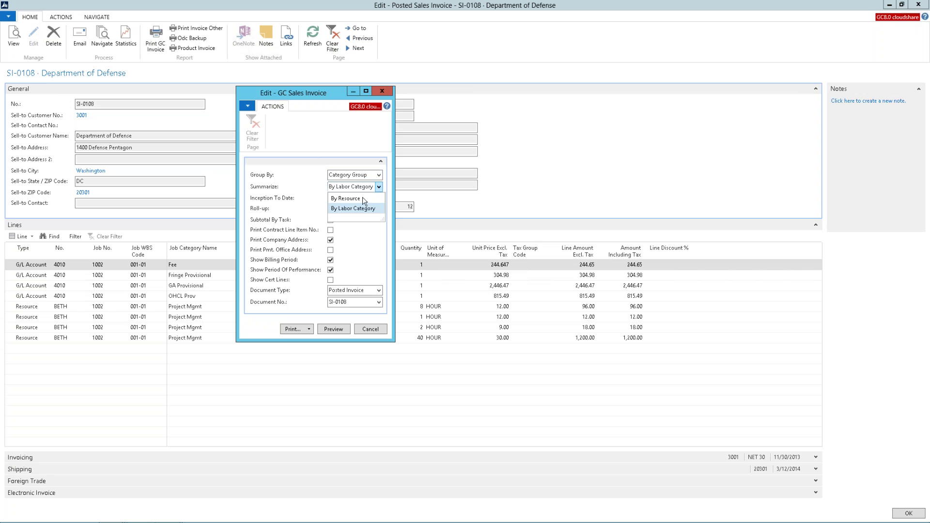
pyautogui.click(358, 200)
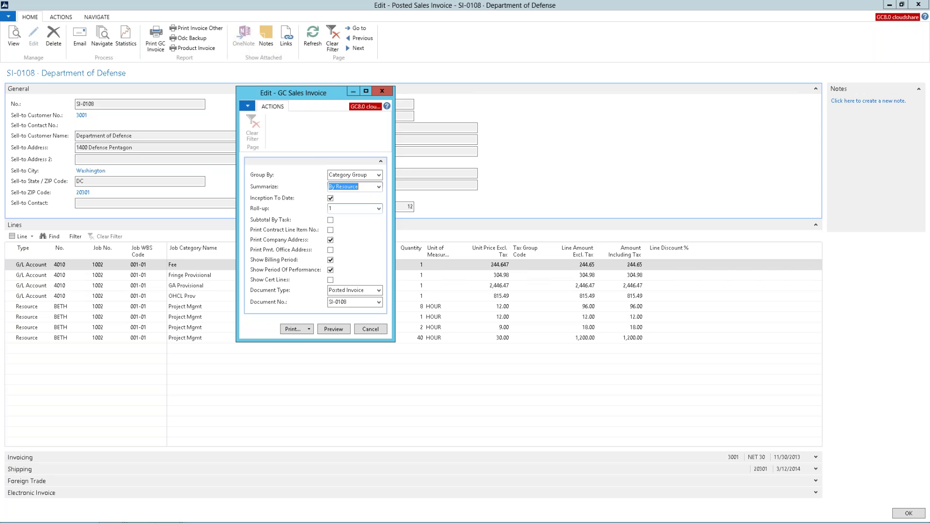
# Check the print output formats, preview the GC sales invoice at 150%, review it down to the invoice total, and close the preview
pyautogui.click(309, 329)
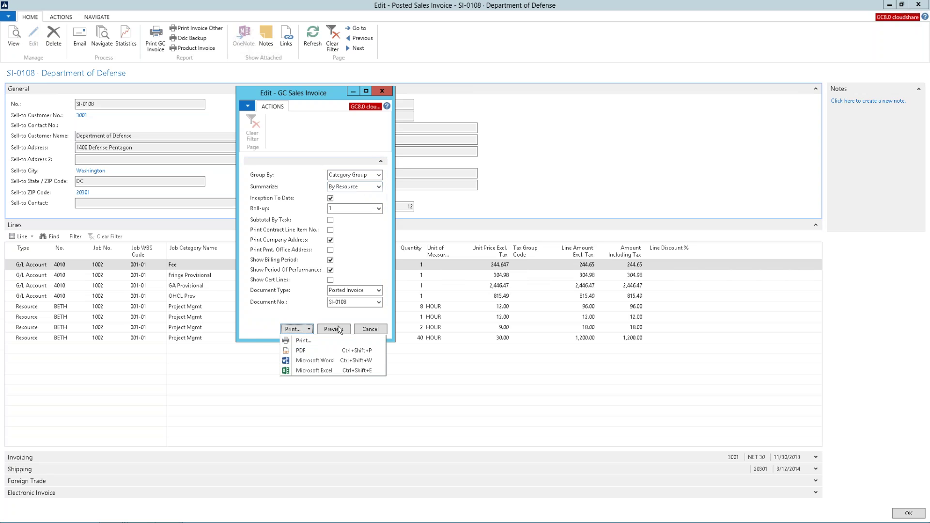
pyautogui.click(368, 330)
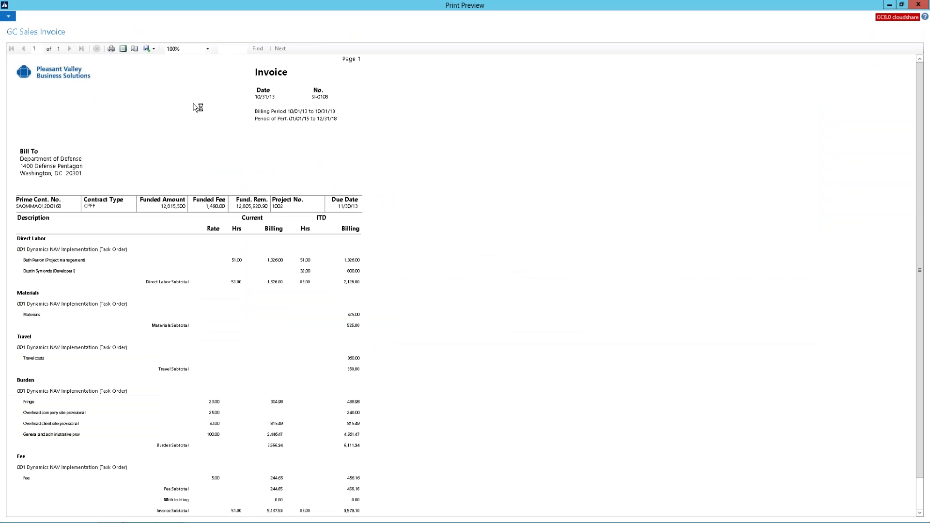
pyautogui.click(207, 48)
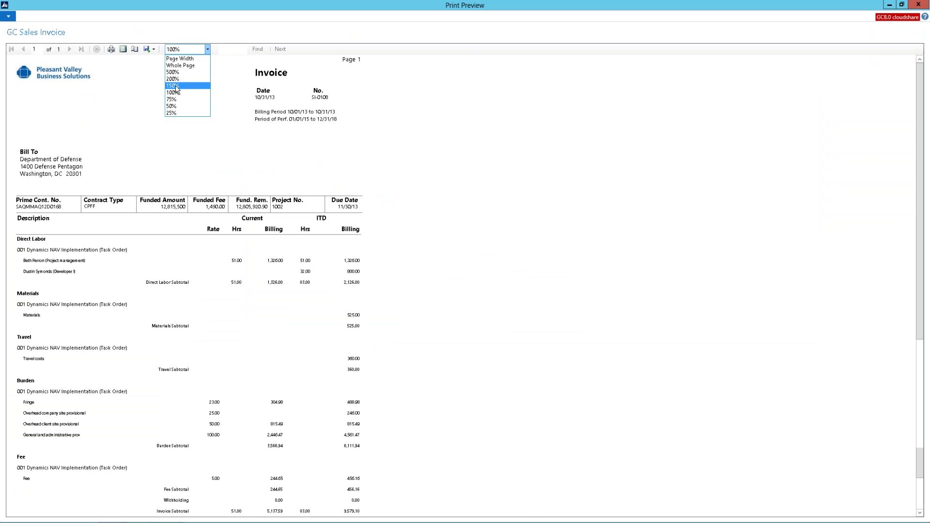
pyautogui.click(176, 85)
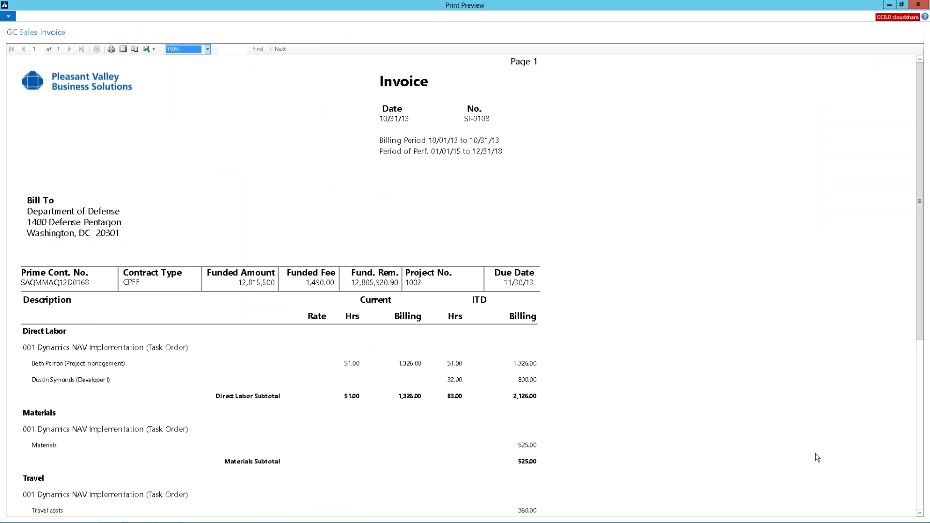
pyautogui.click(921, 482)
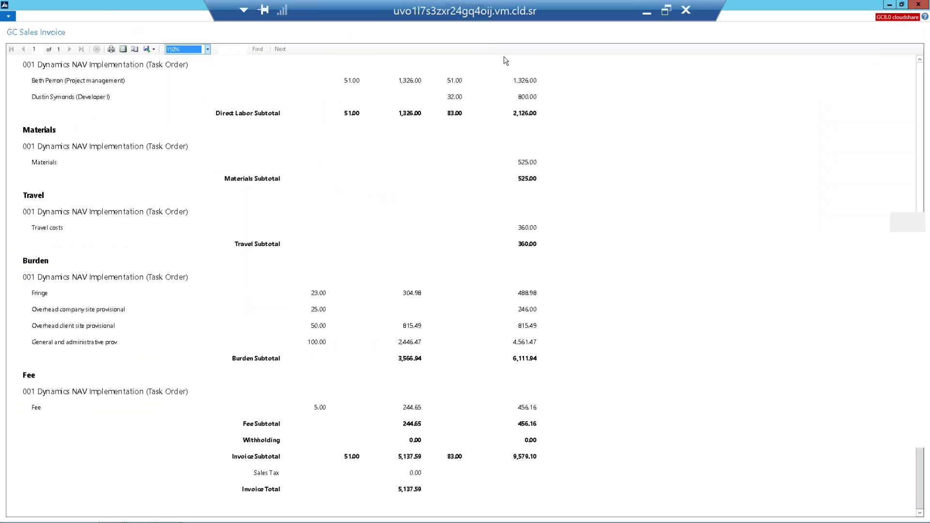
pyautogui.press('Escape')
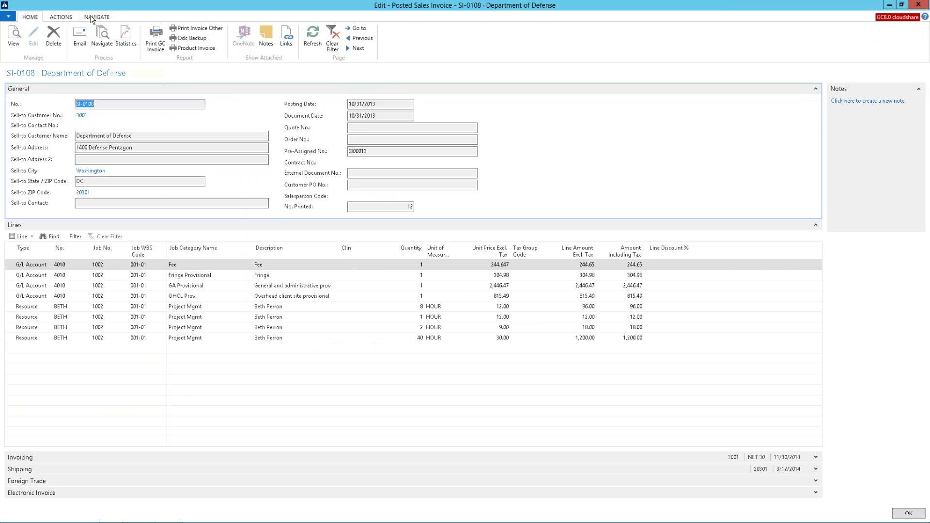
# Show the posted invoice's additional print forms, including DD250, SF 1034 and SF 1035, without running them
pyautogui.click(91, 18)
pyautogui.click(62, 18)
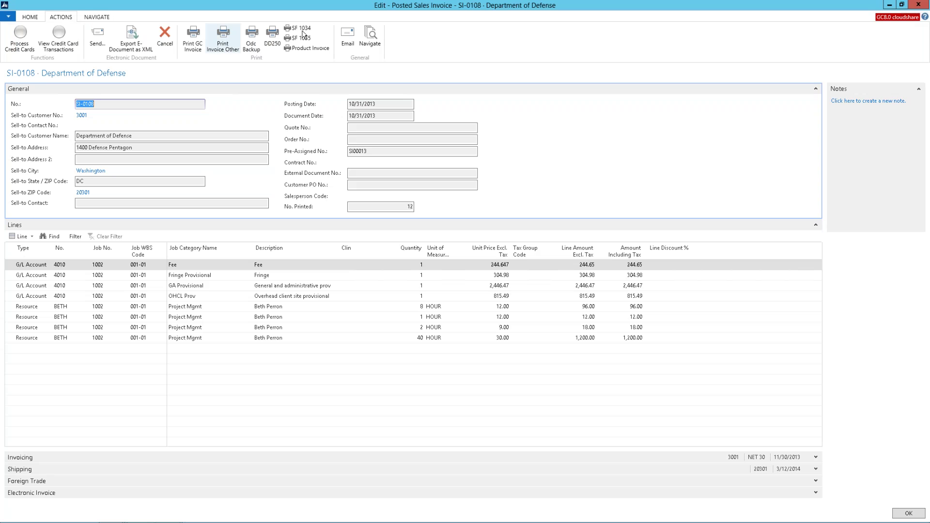